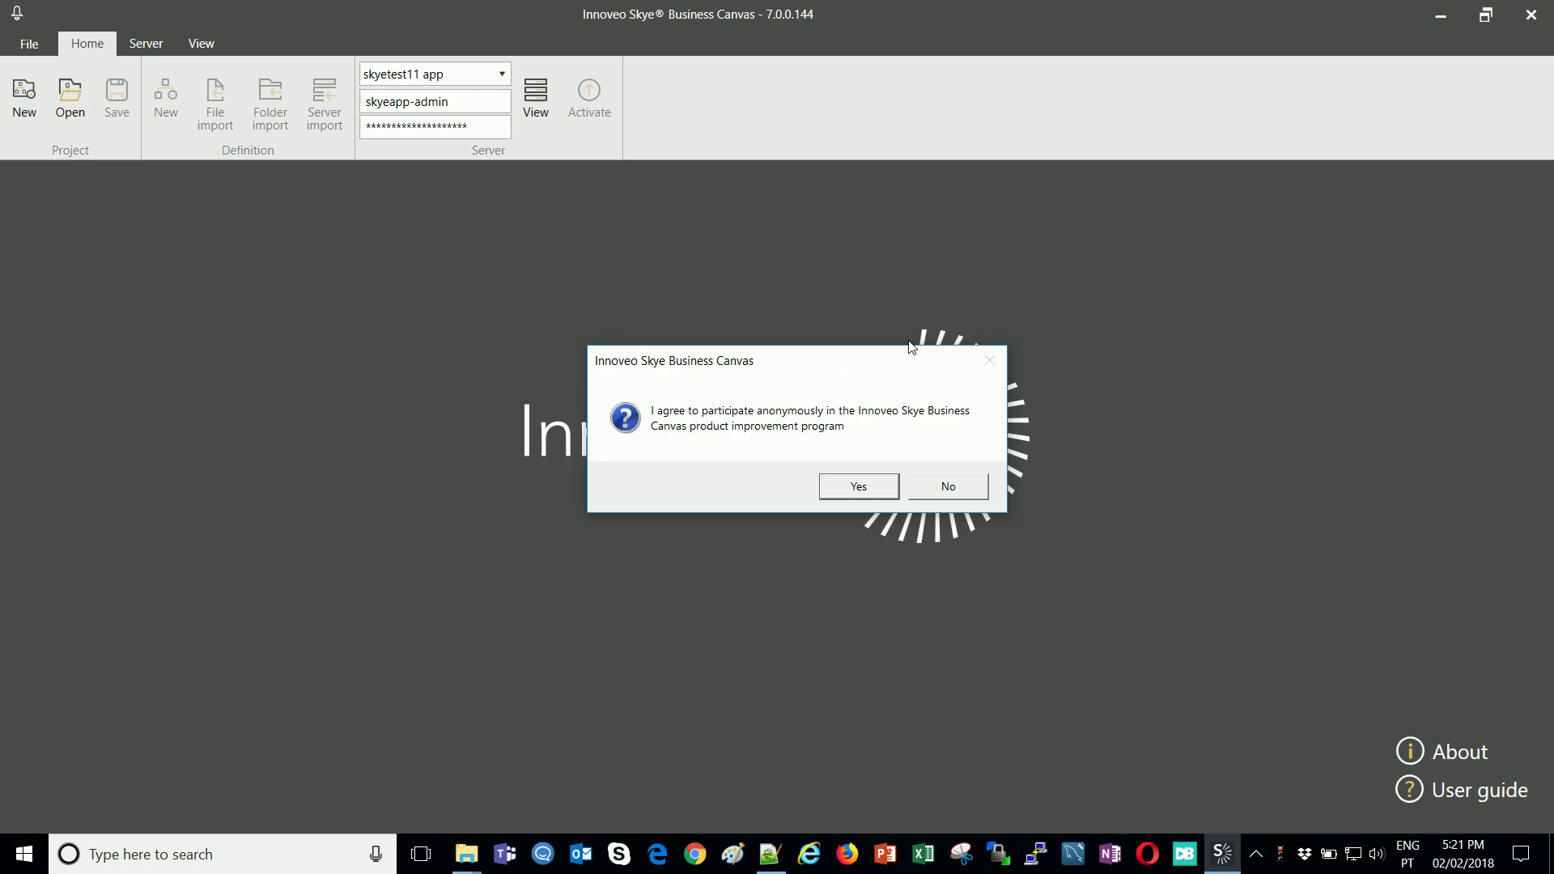
Agree to the anonymous product improvement program and create a project named NewProject on the Desktop.
click(850, 490)
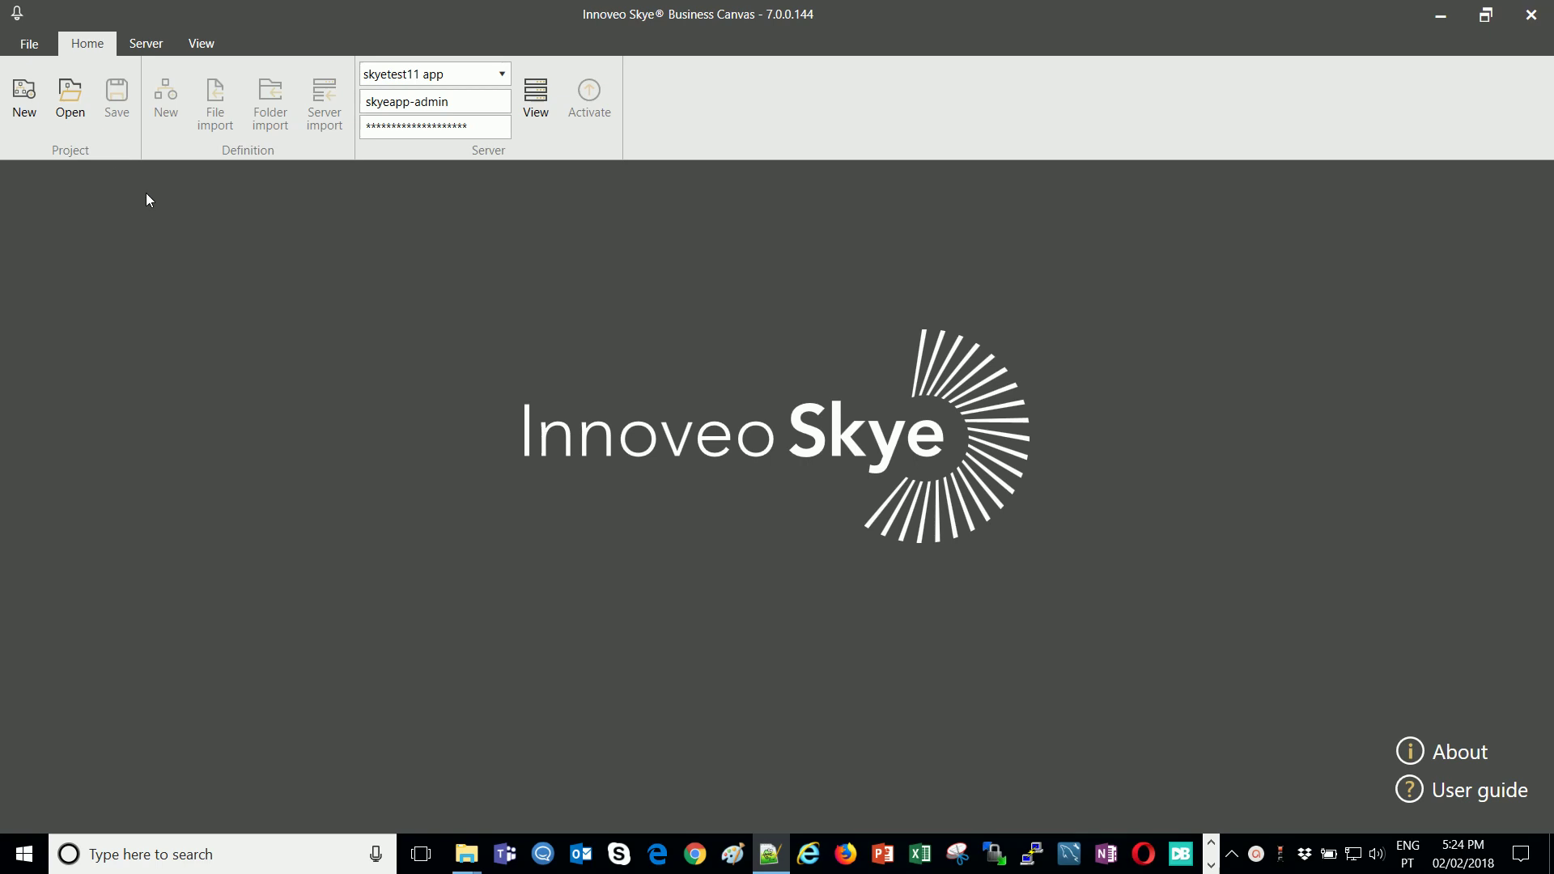
click(33, 112)
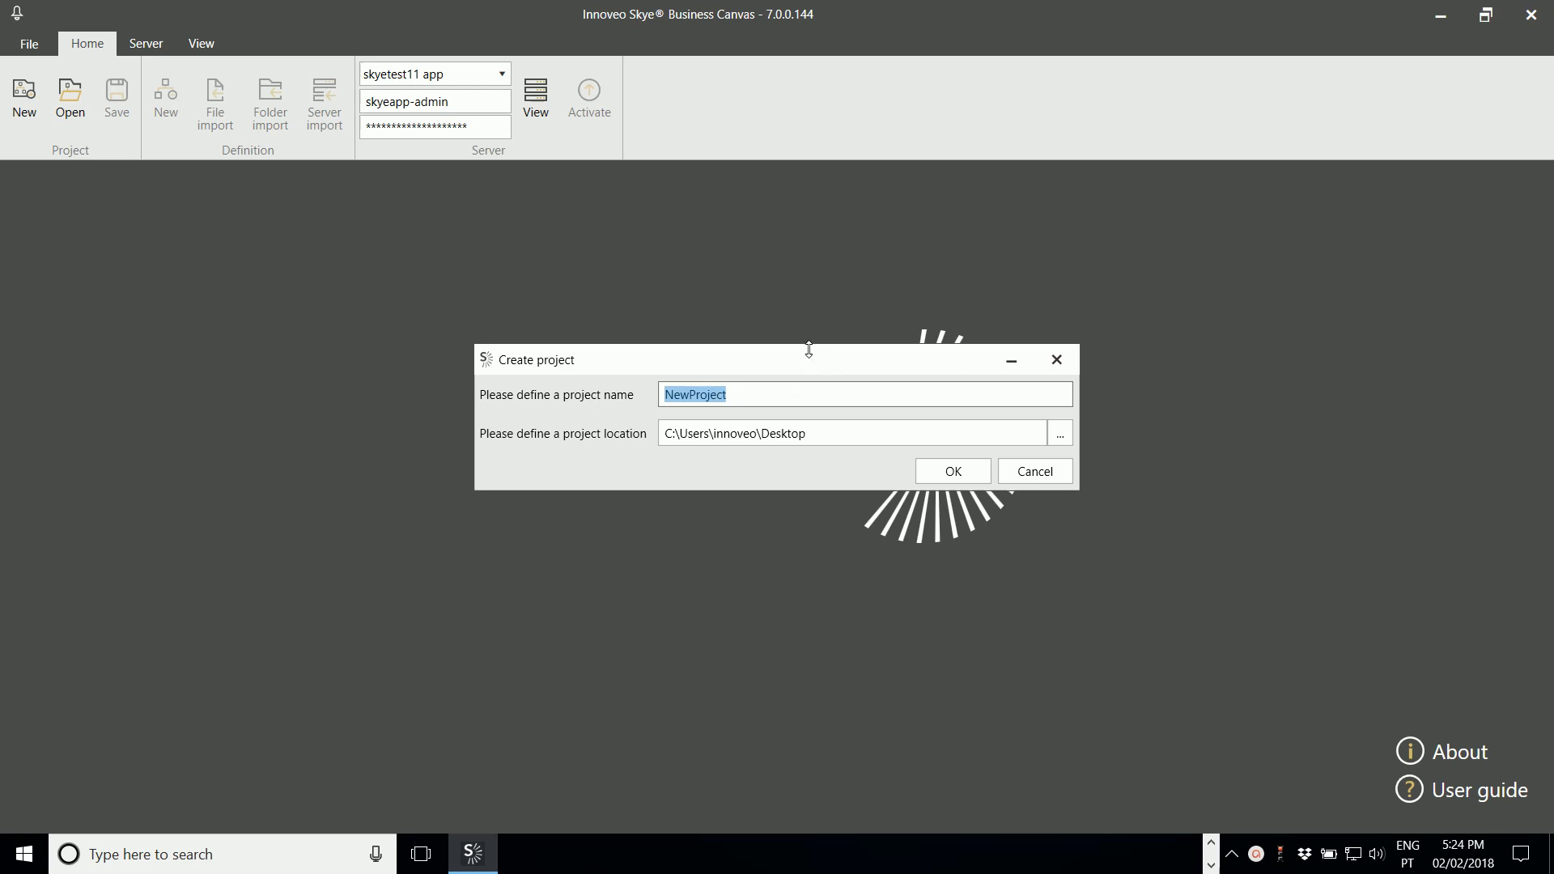
click(975, 478)
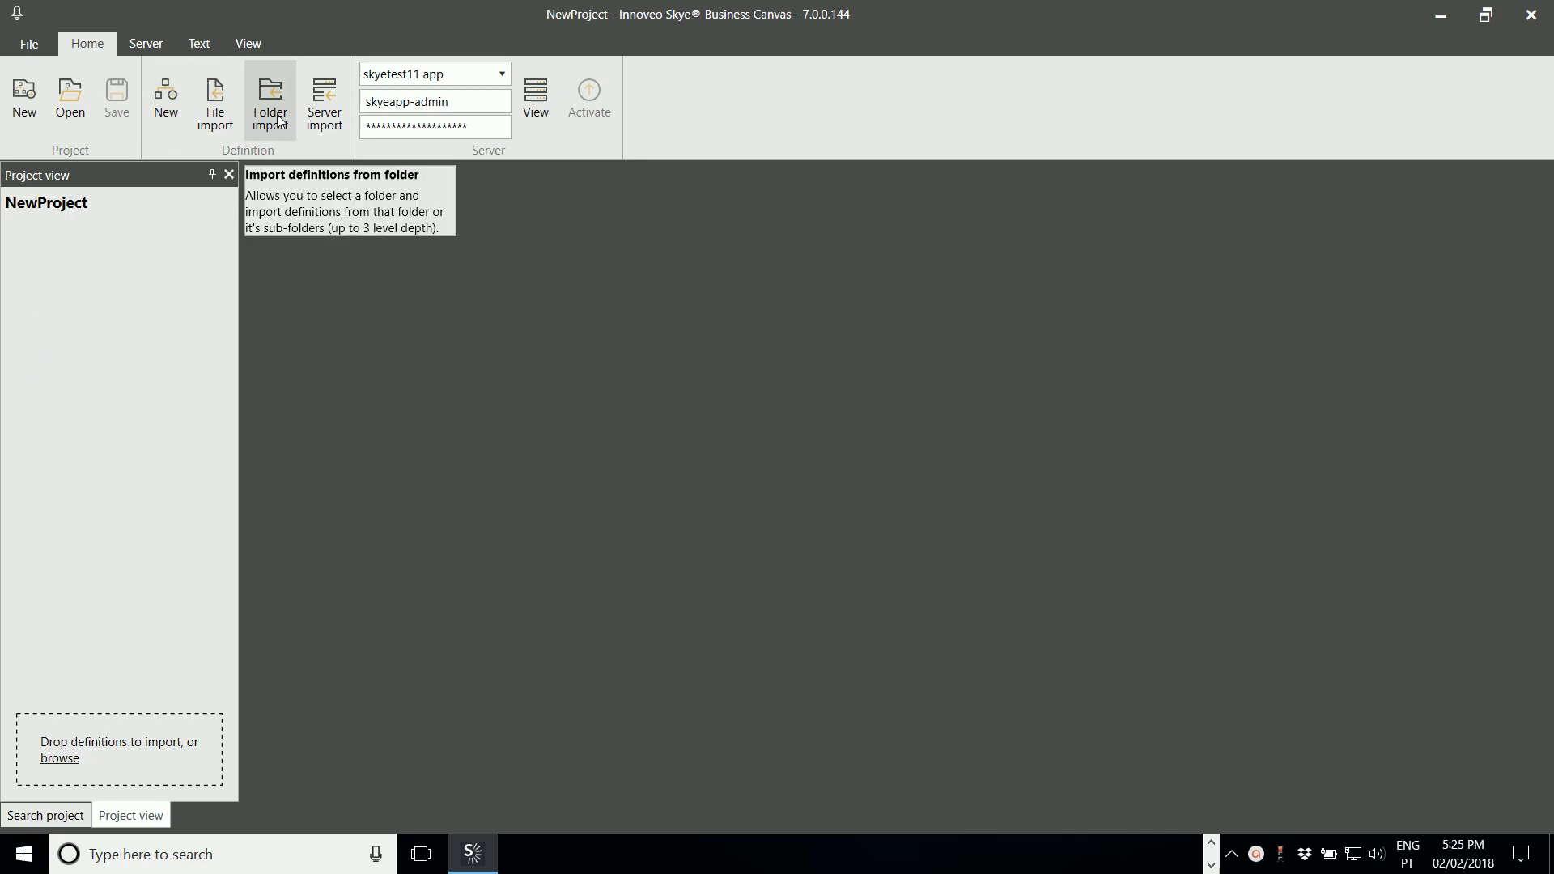
Import all definitions from the skyetest11 app server into NewProject, checking what the Authorization group contains.
click(330, 120)
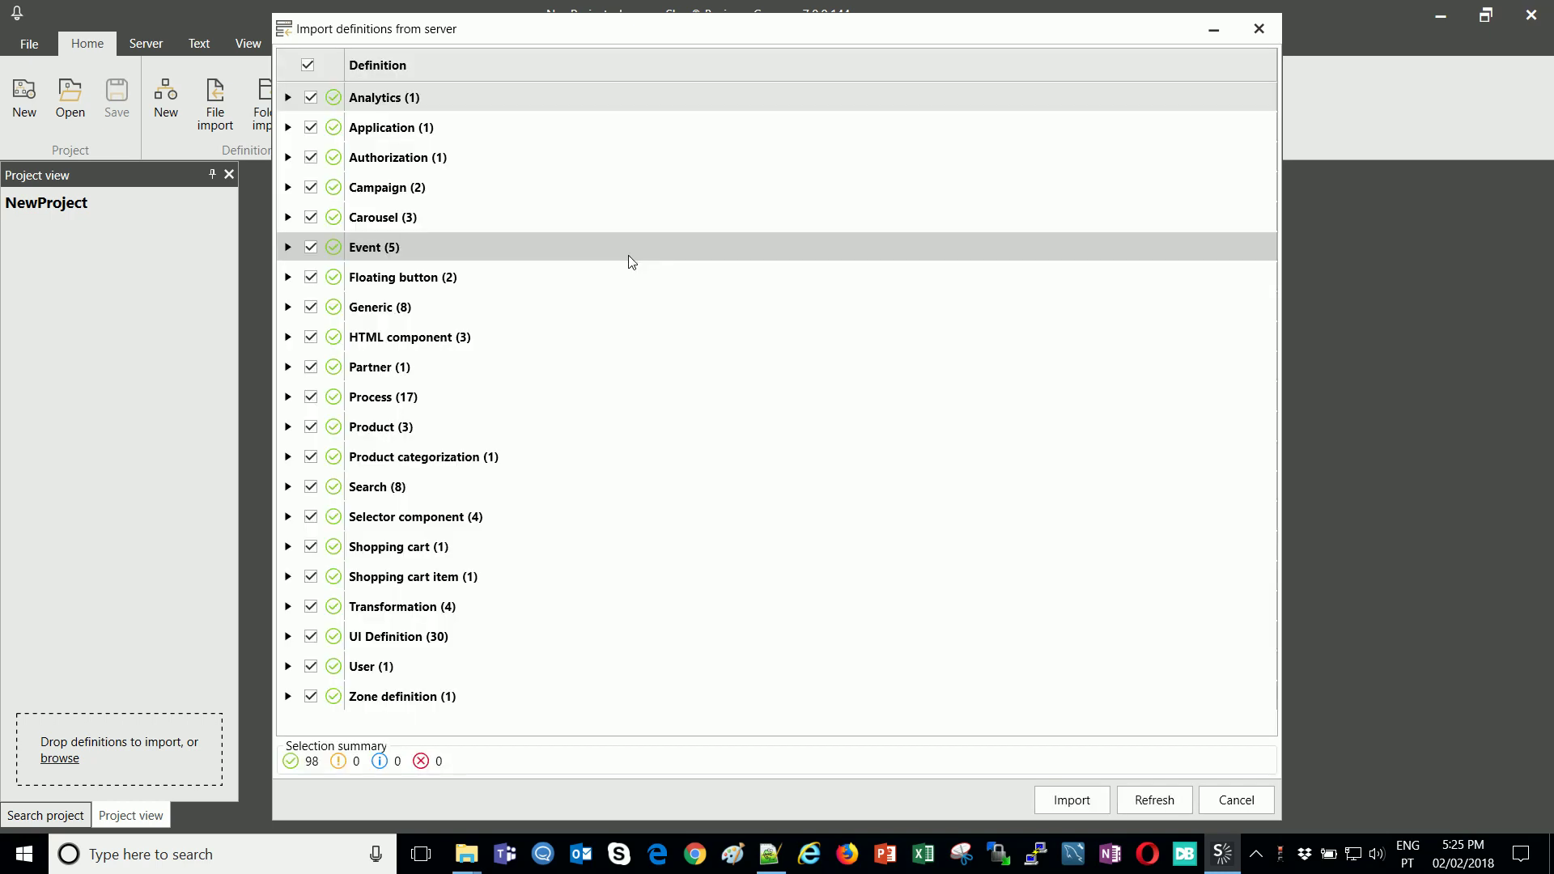
click(289, 157)
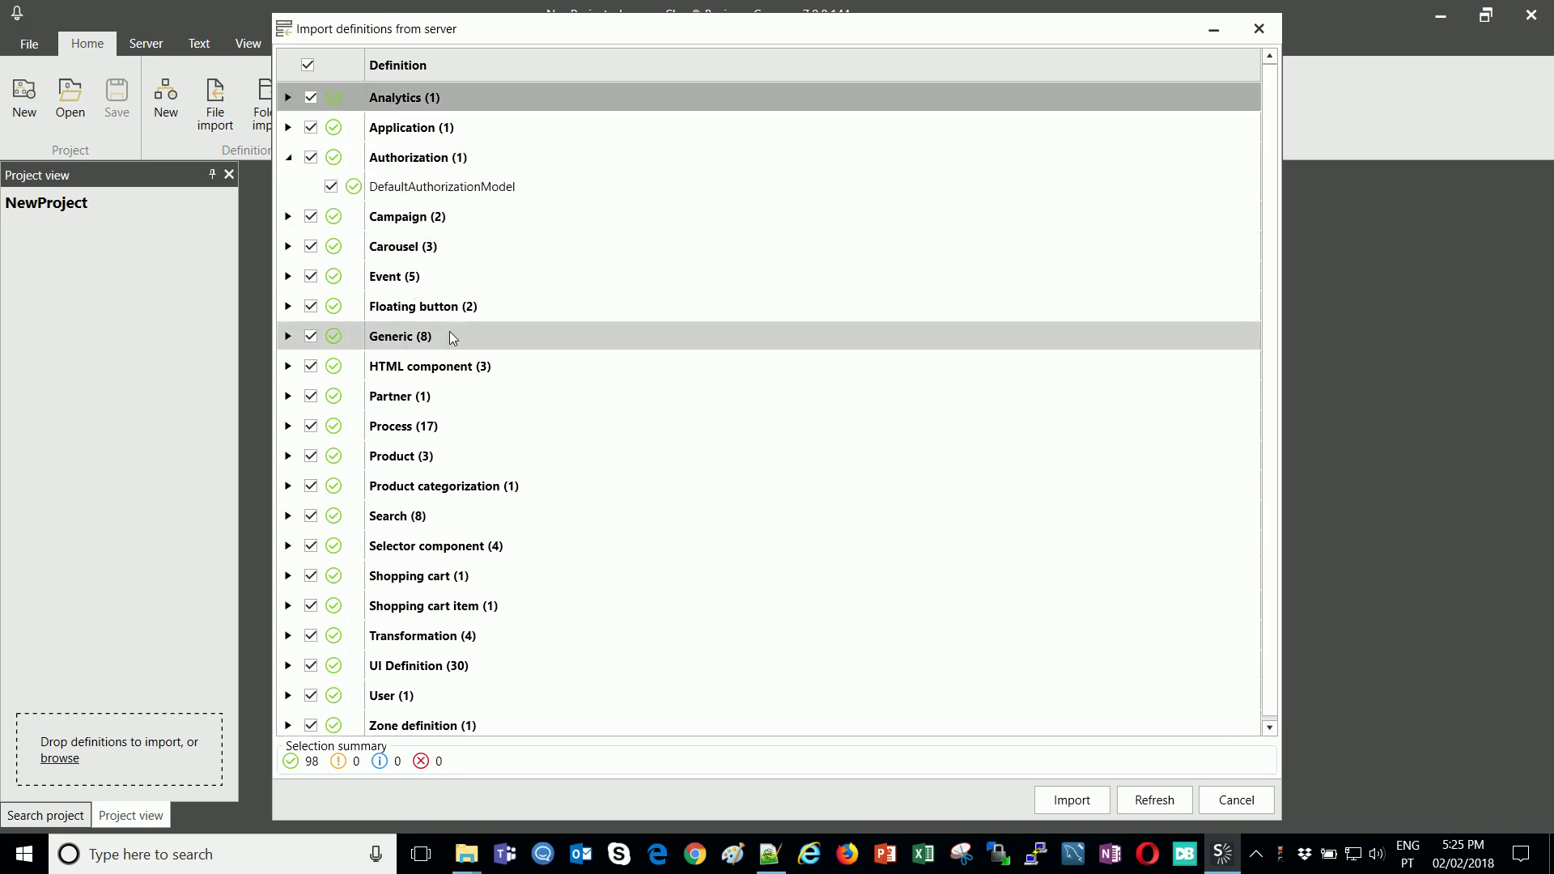
click(1060, 803)
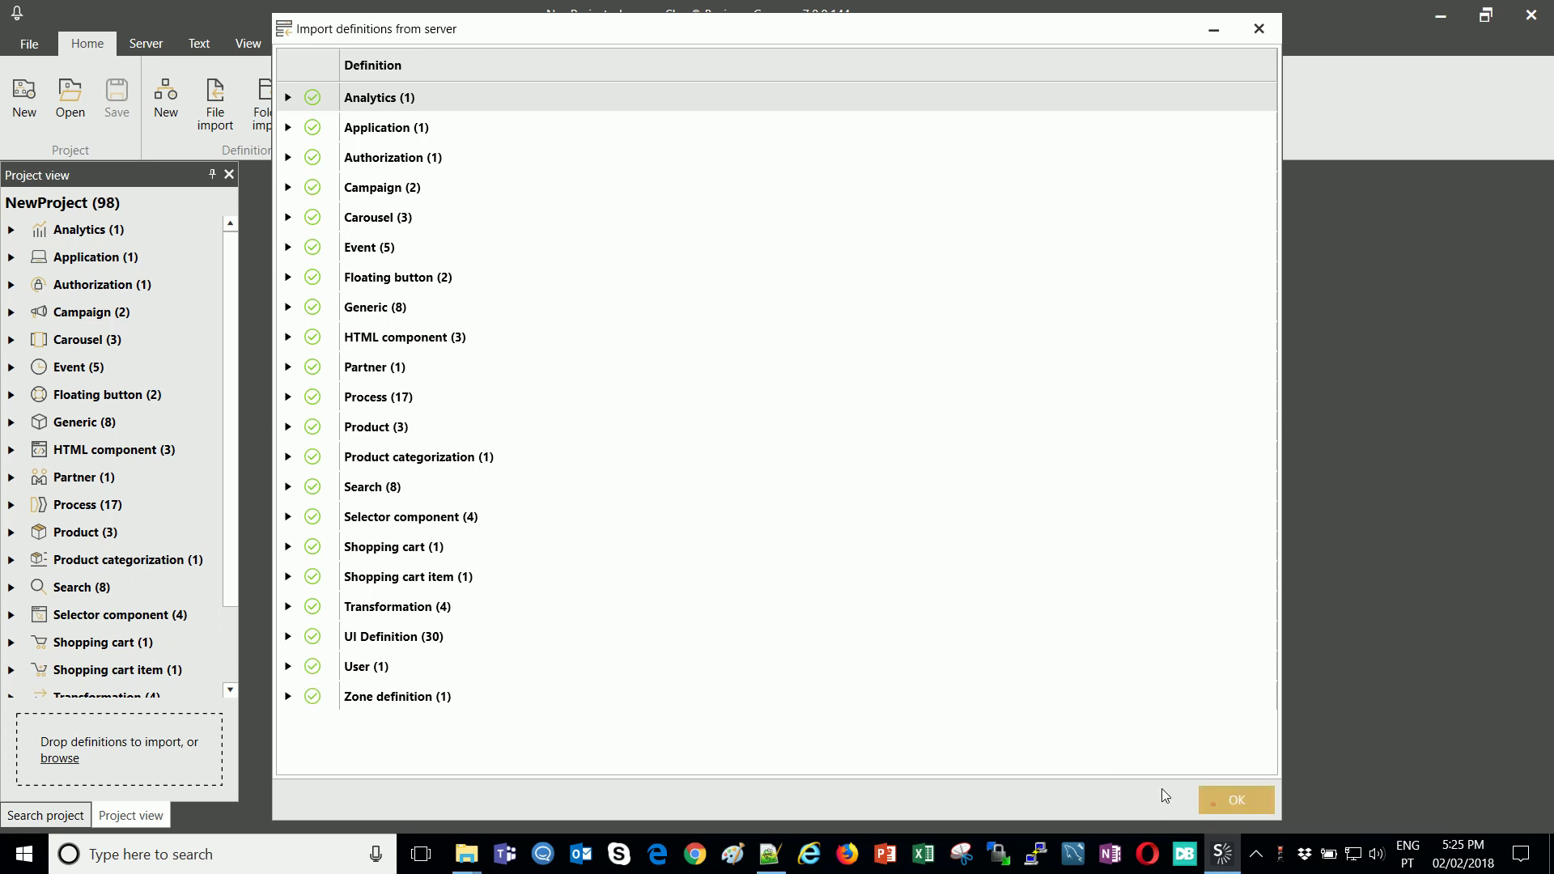
click(1213, 804)
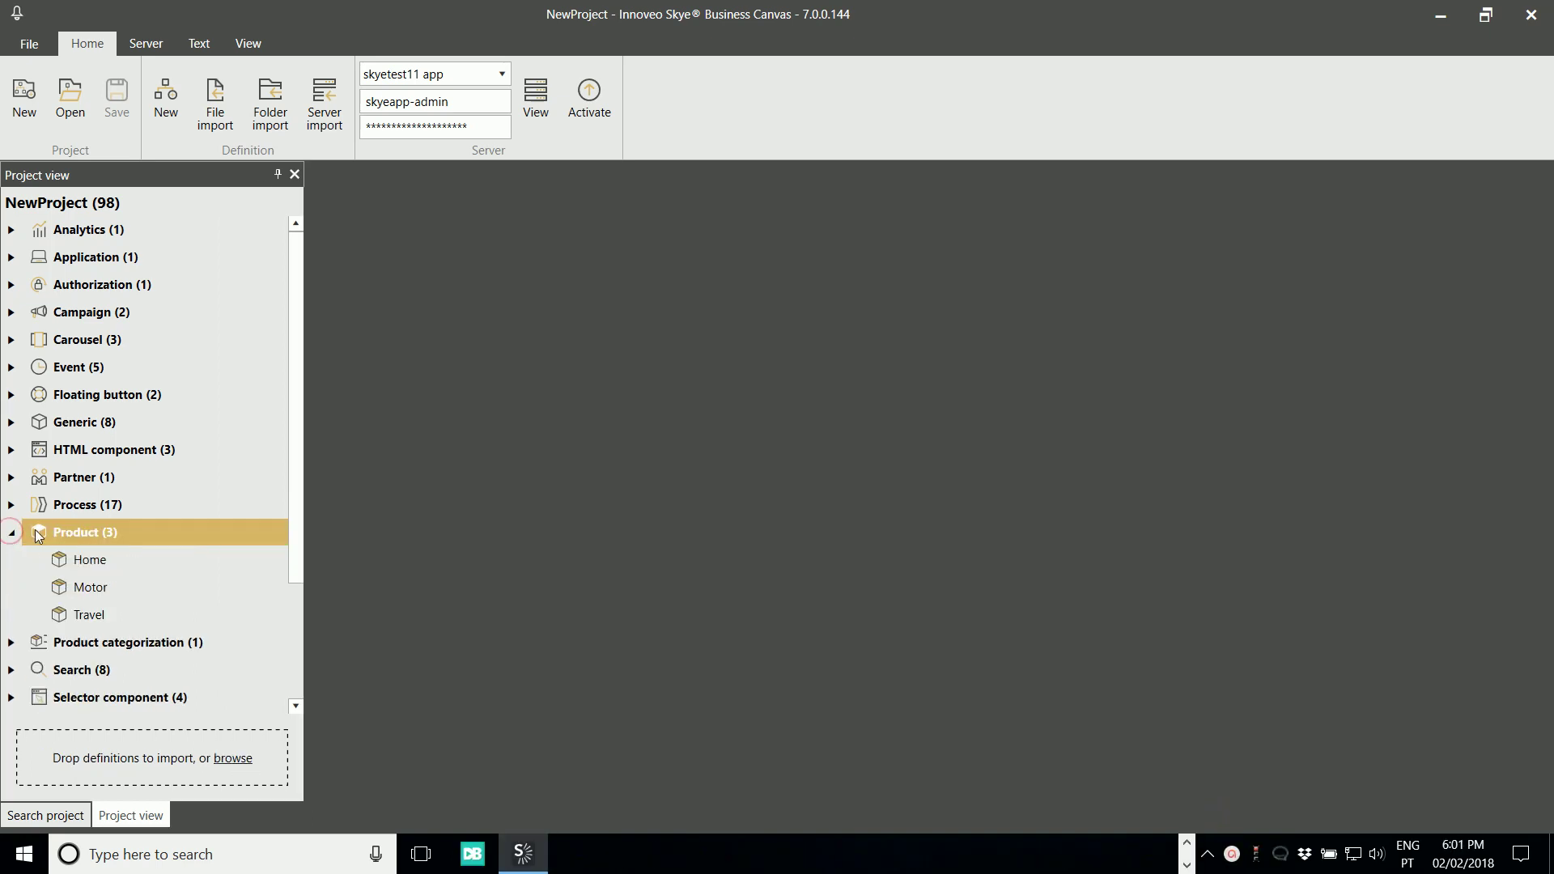
Open the Home and Motor definitions from the Product group of the project.
click(145, 569)
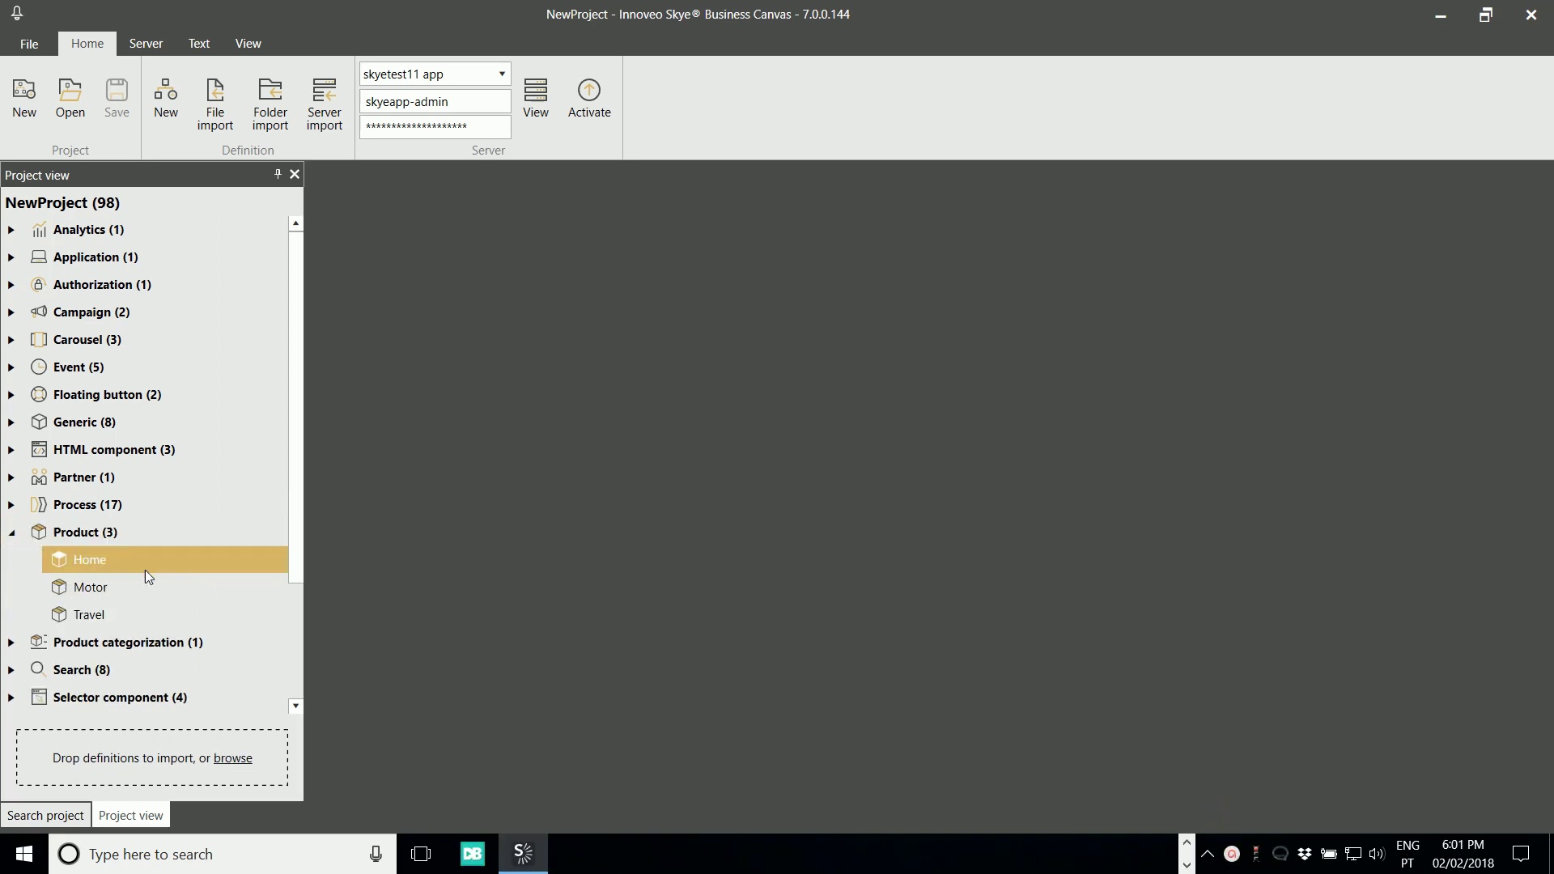
double_click(129, 560)
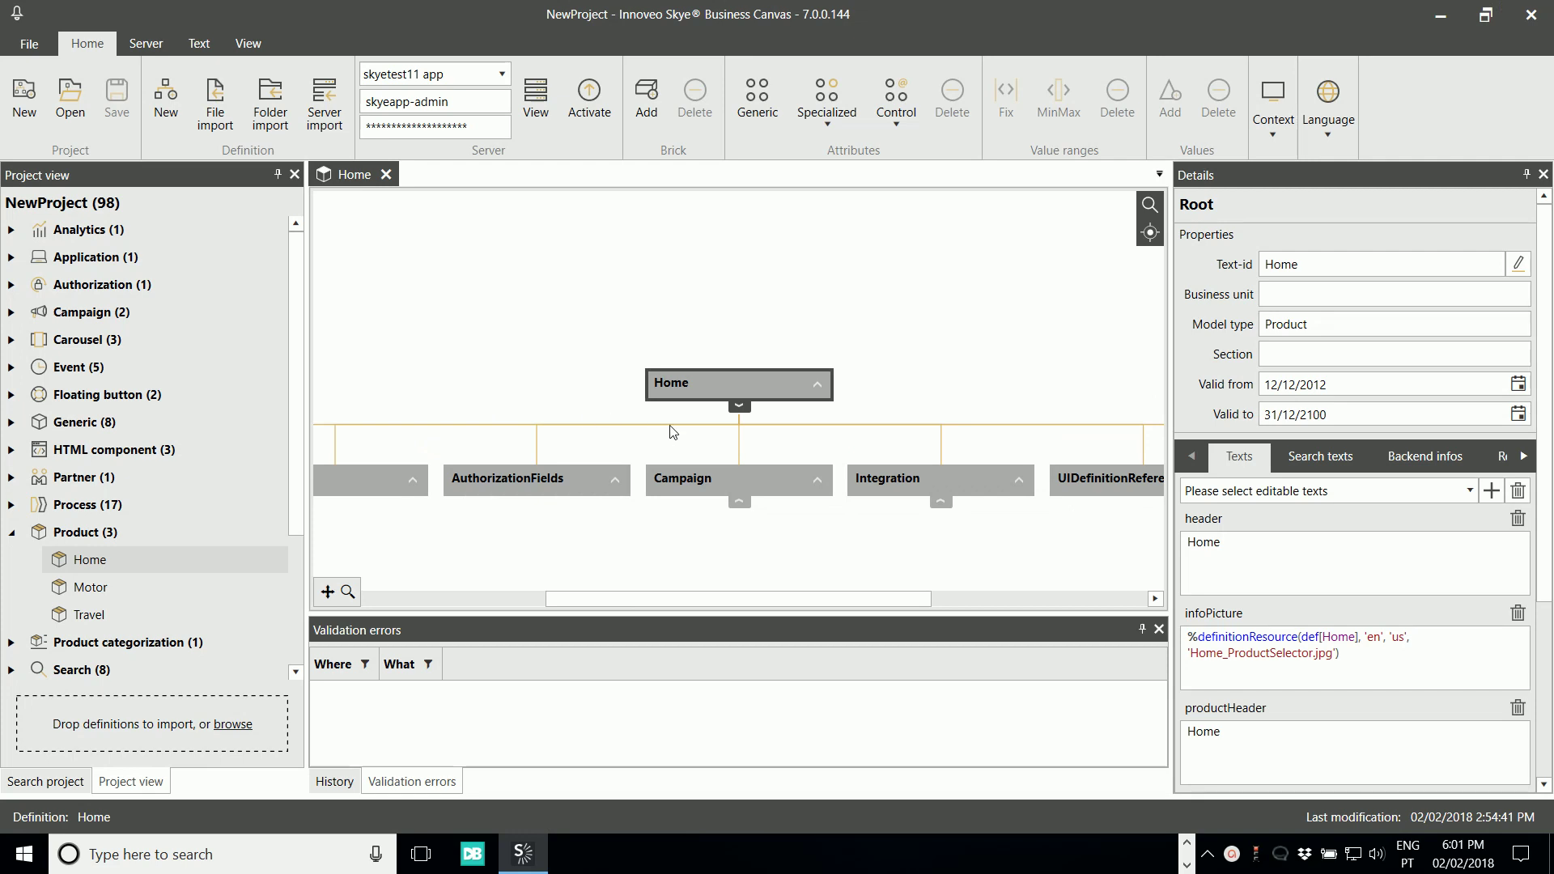
double_click(119, 580)
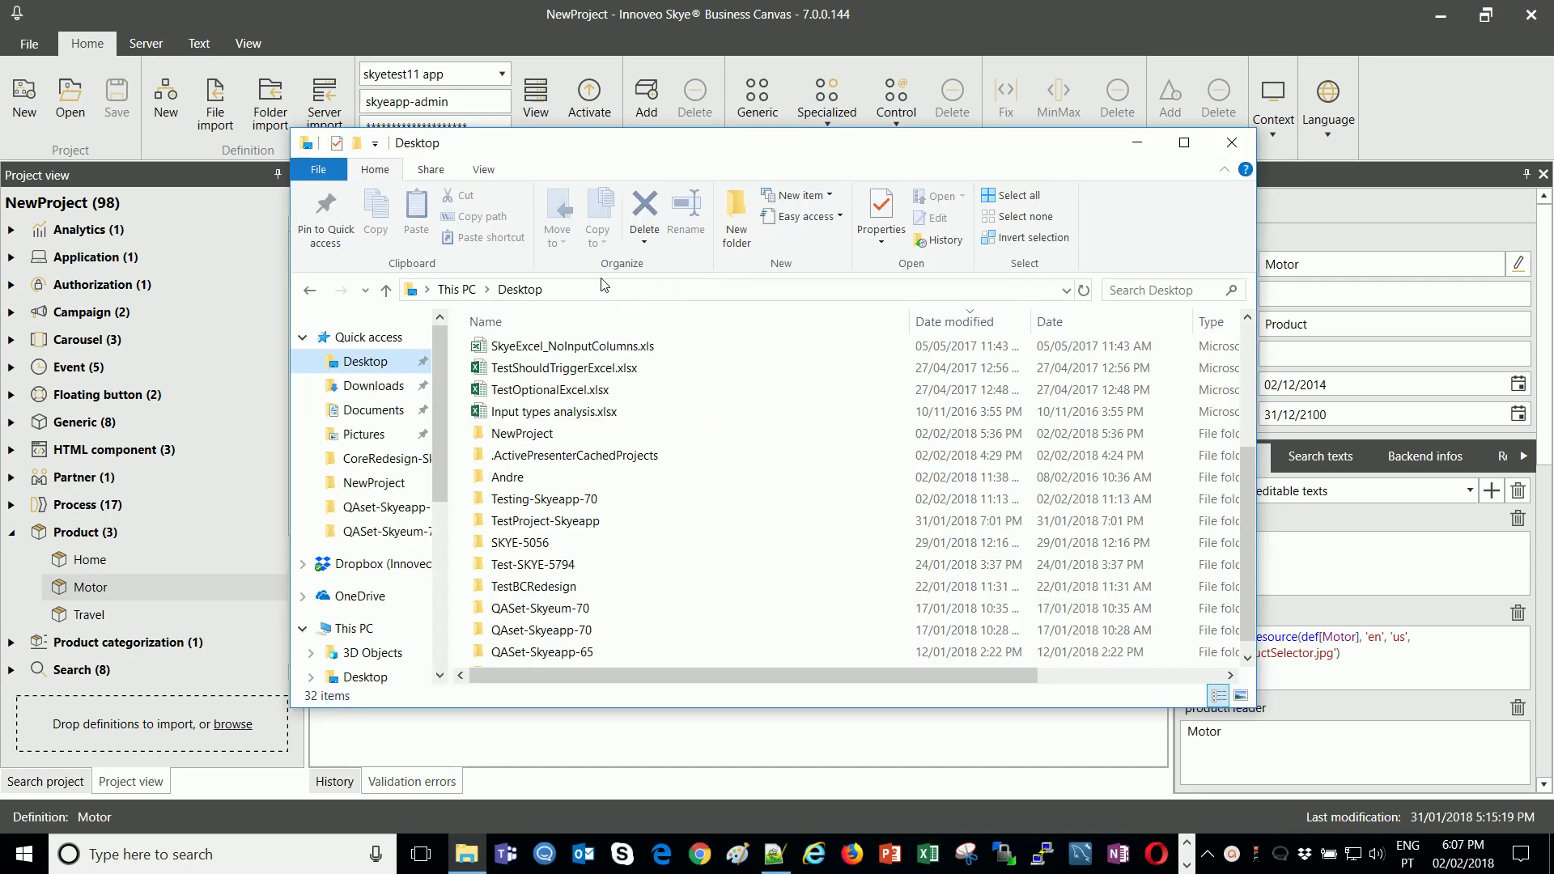
View the NewProject folder on the Desktop in File Explorer and open the NewProject.skye project file in Business Canvas.
double_click(528, 434)
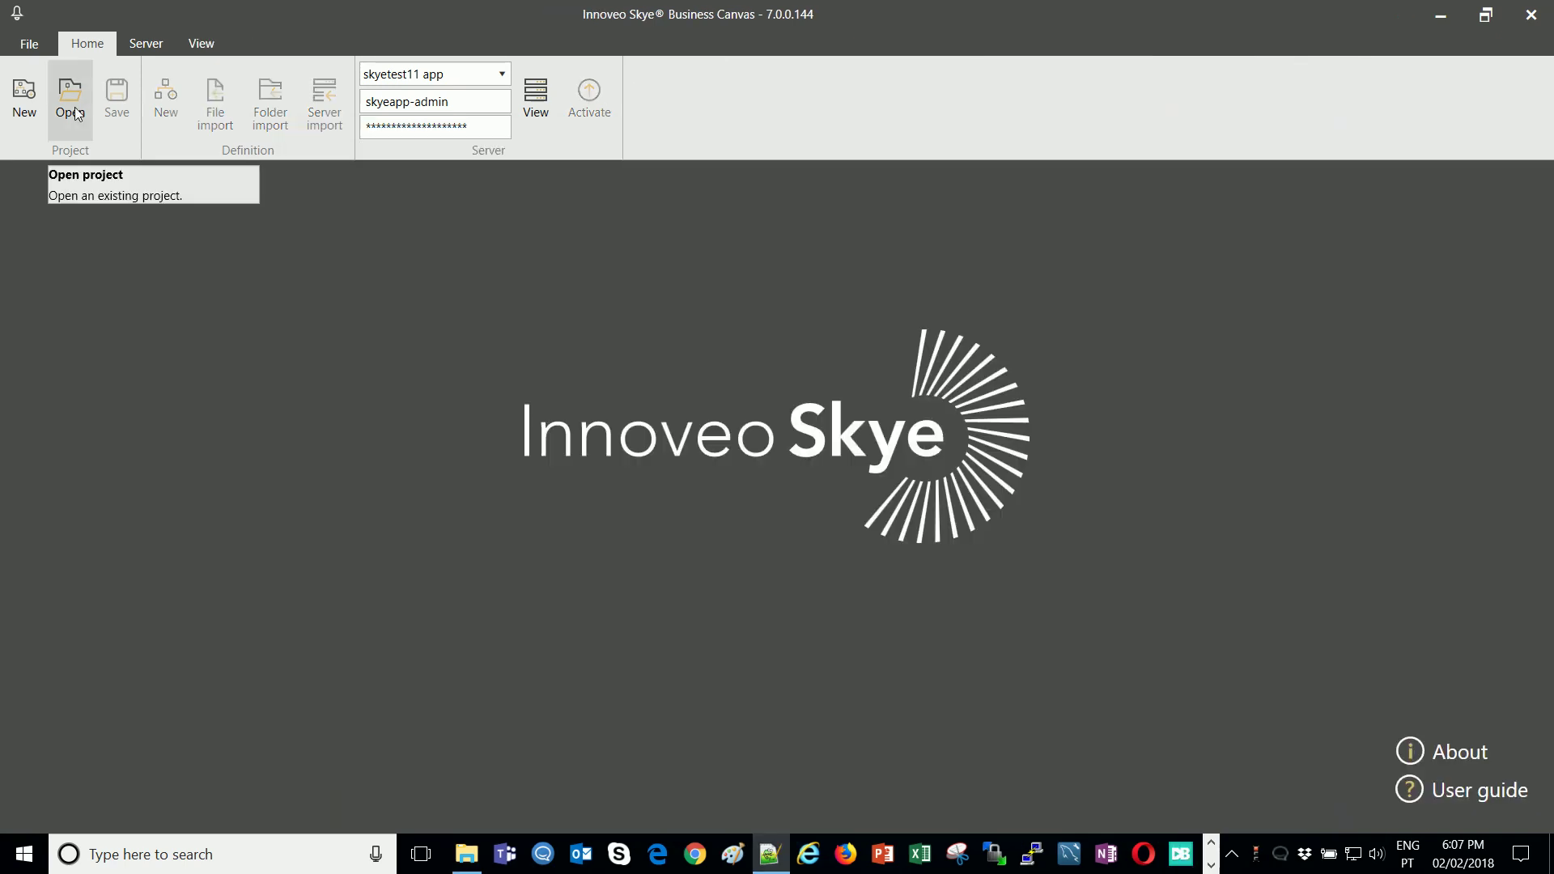
click(84, 115)
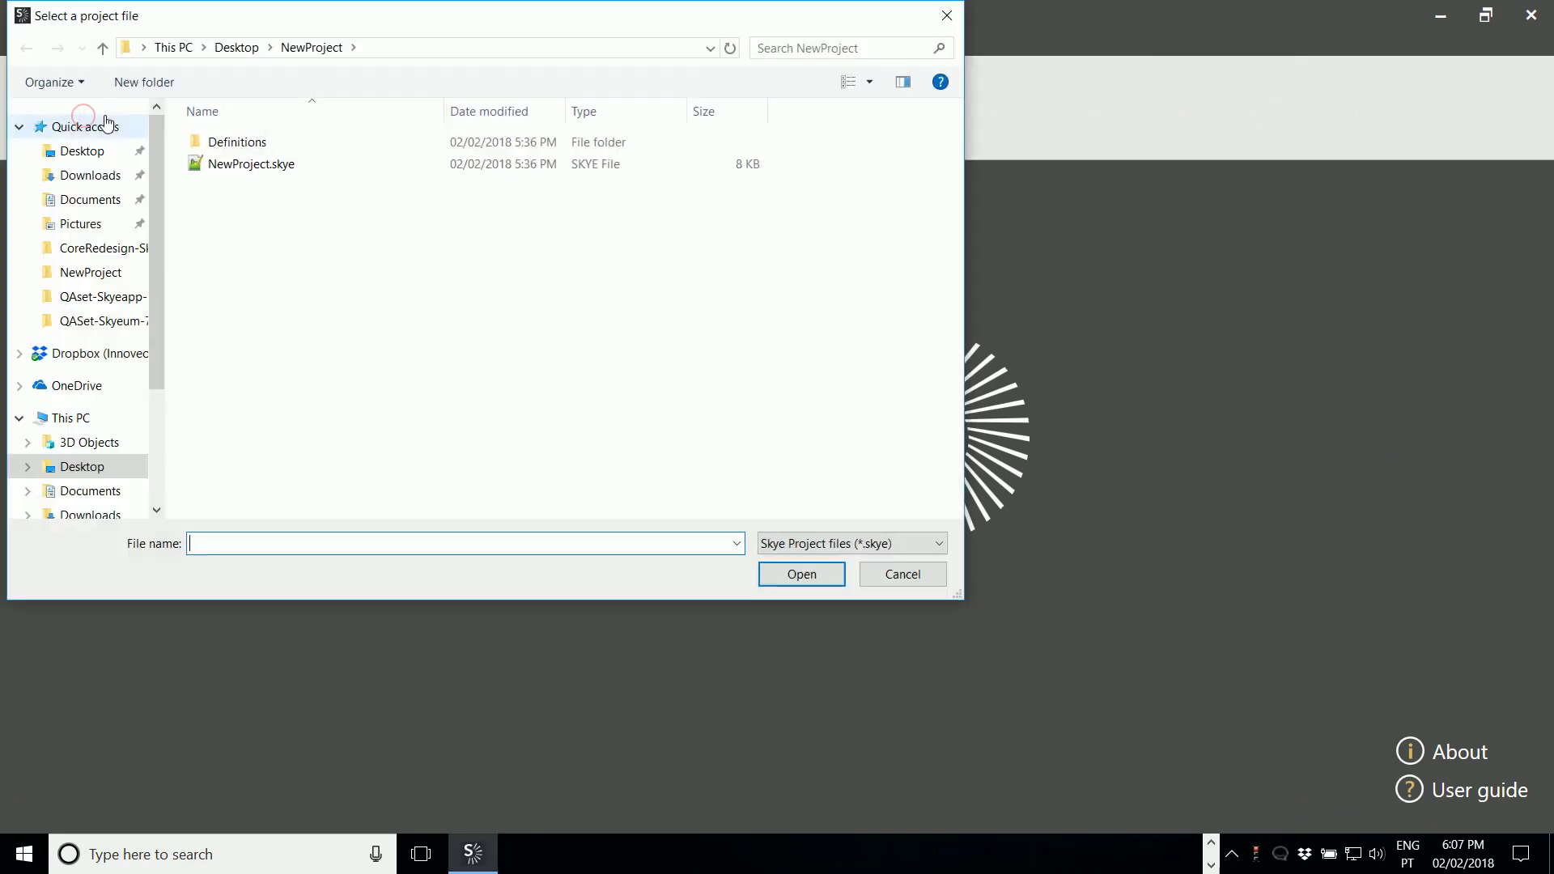
click(243, 164)
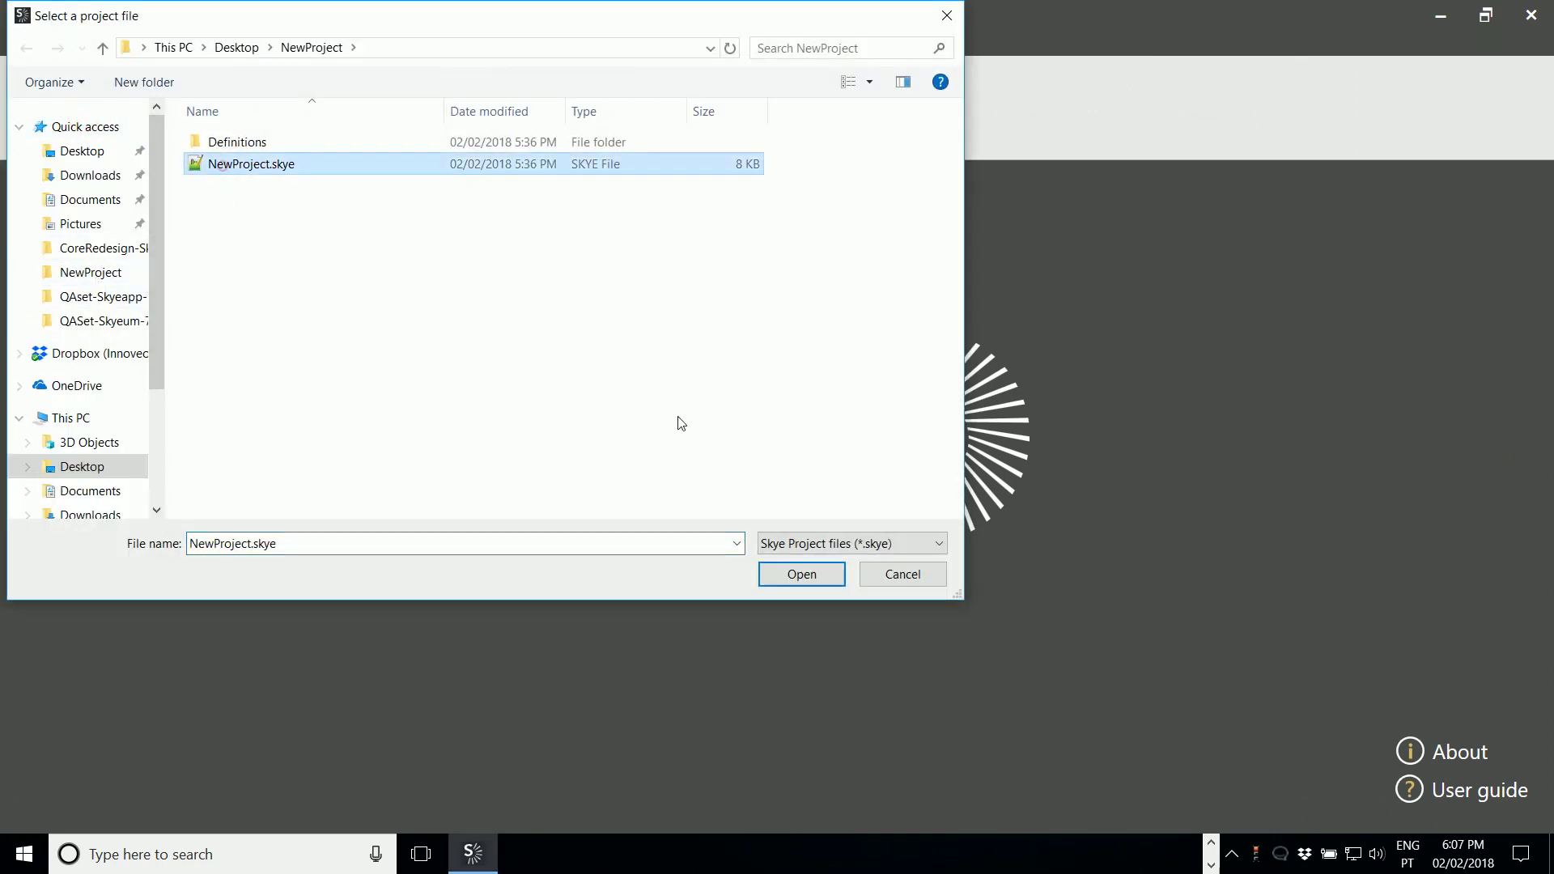
click(801, 574)
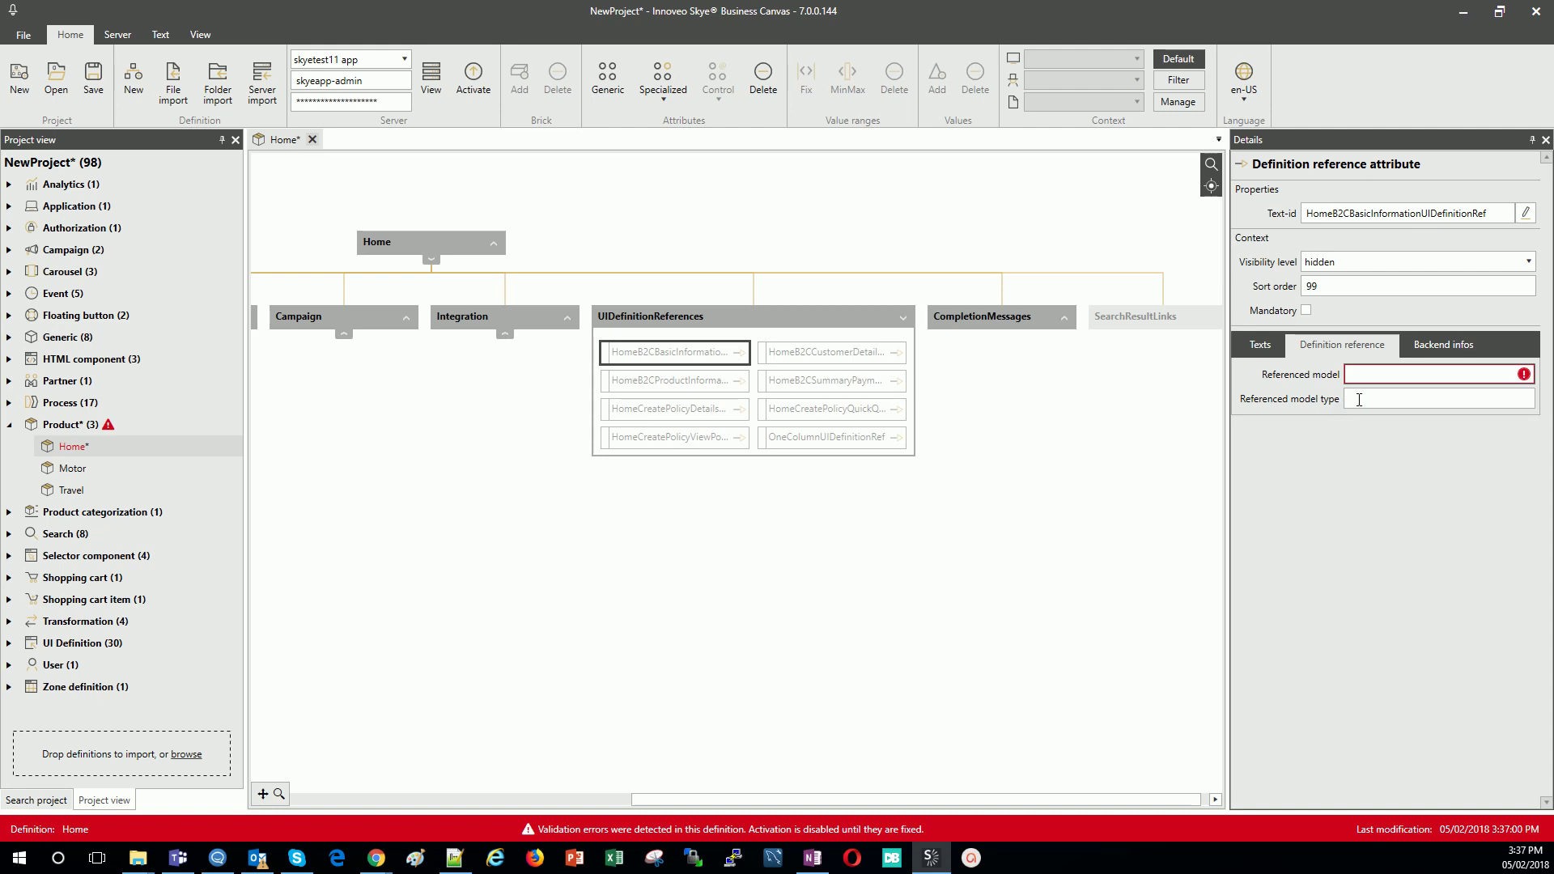
Set the referenced model of the selected HomeB2CBasicInformationUIDefinitionRef attribute to HomeB2CBasicInformationUIDefinition.
text(Hom)
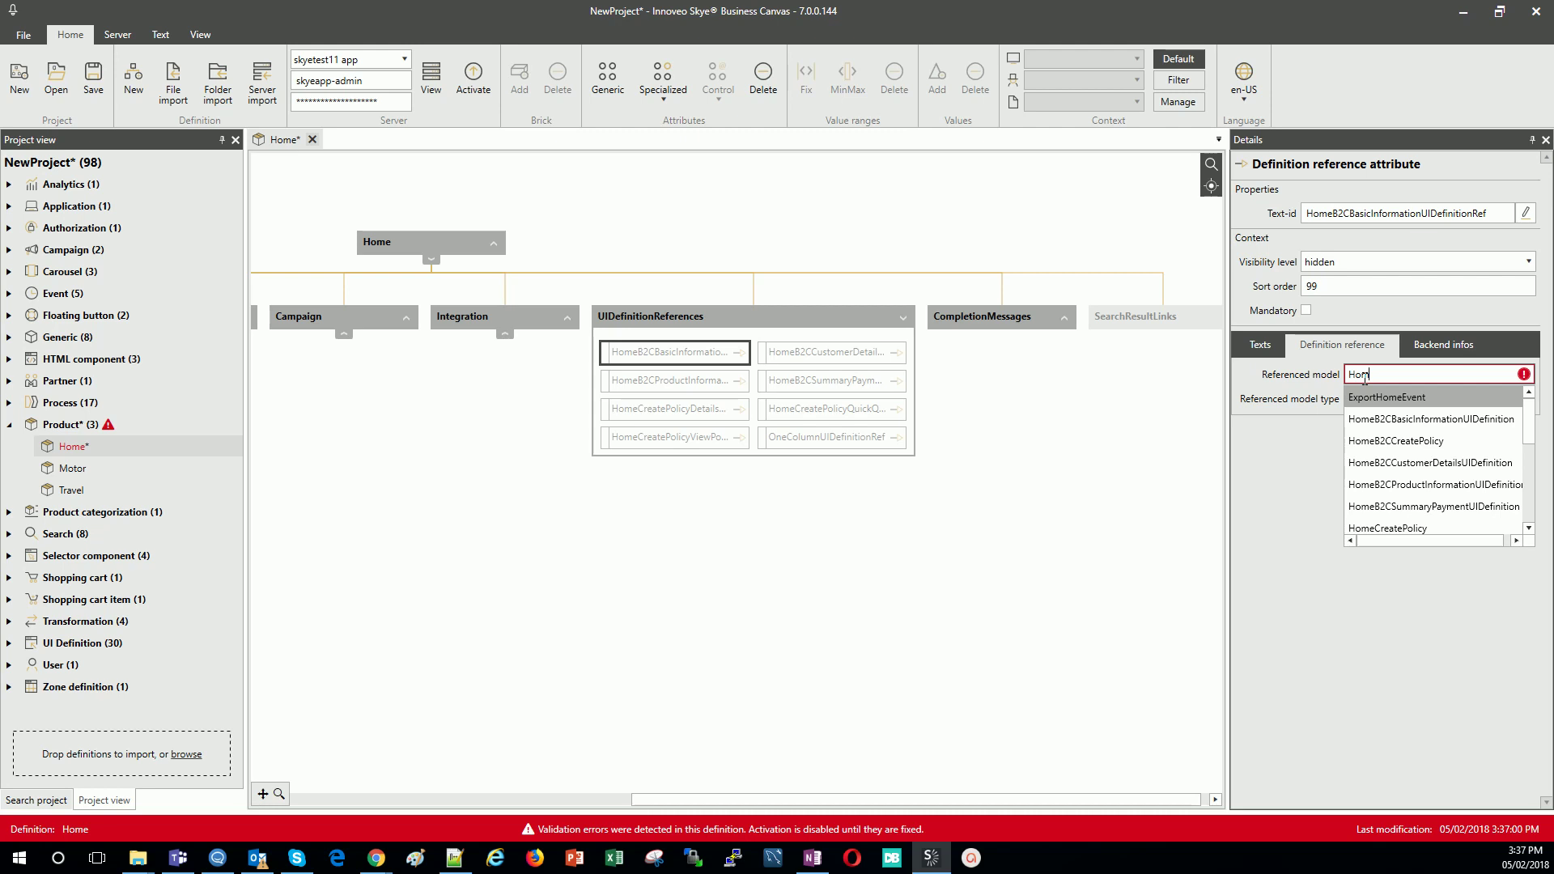
click(1430, 418)
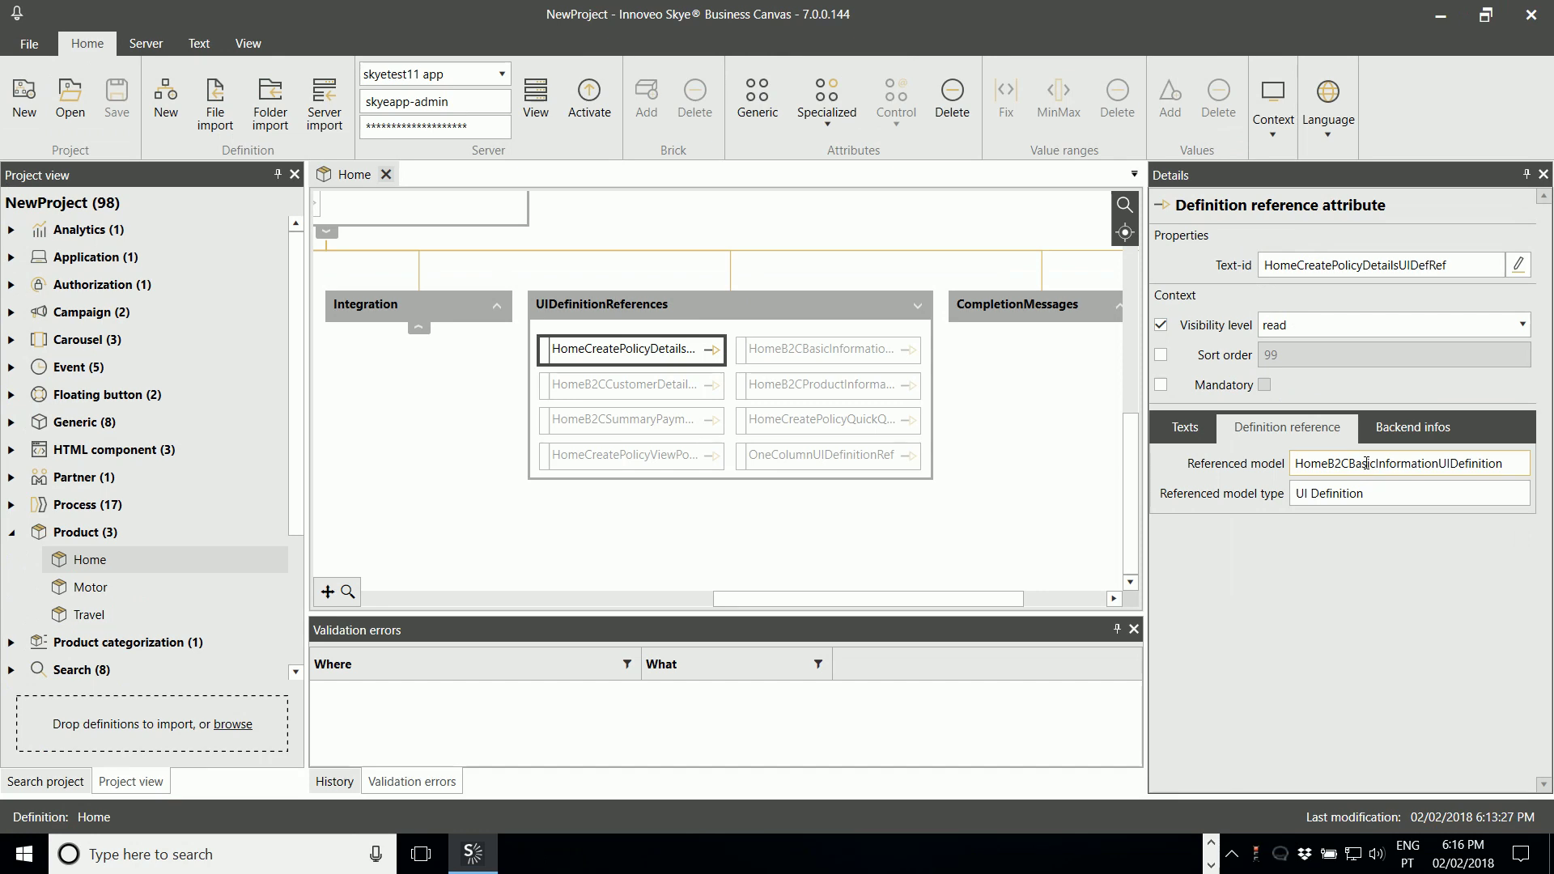
Open HomeB2CBasicInformationUIDefinition from the UI Definition group and compare it with the referenced model shown in the Home product.
double_click(1509, 467)
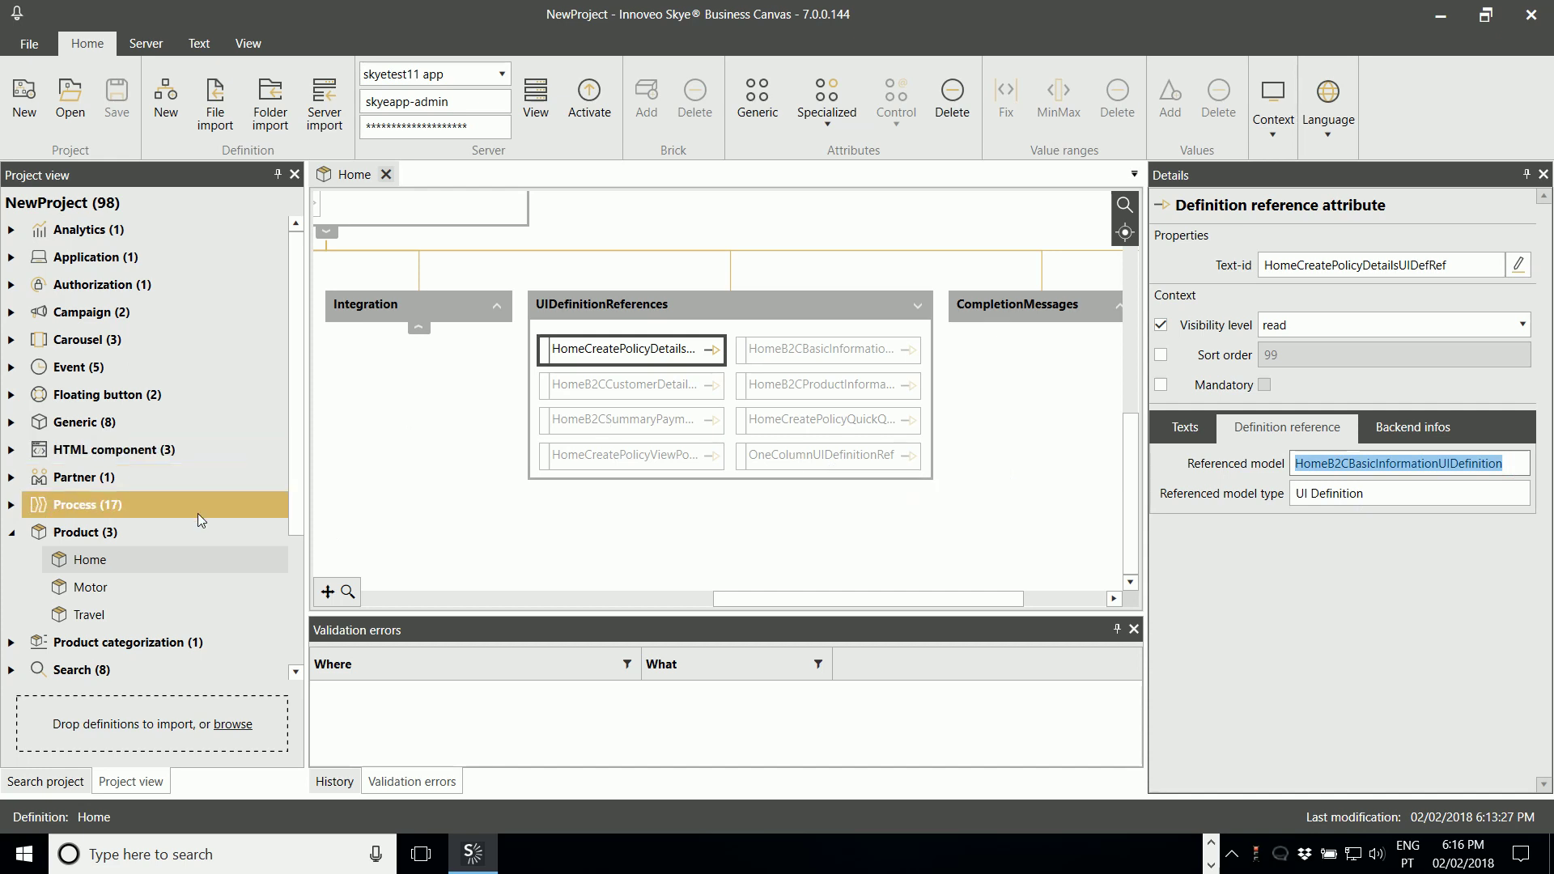
scroll(170, 523, down, 3)
scroll(122, 542, down, 2)
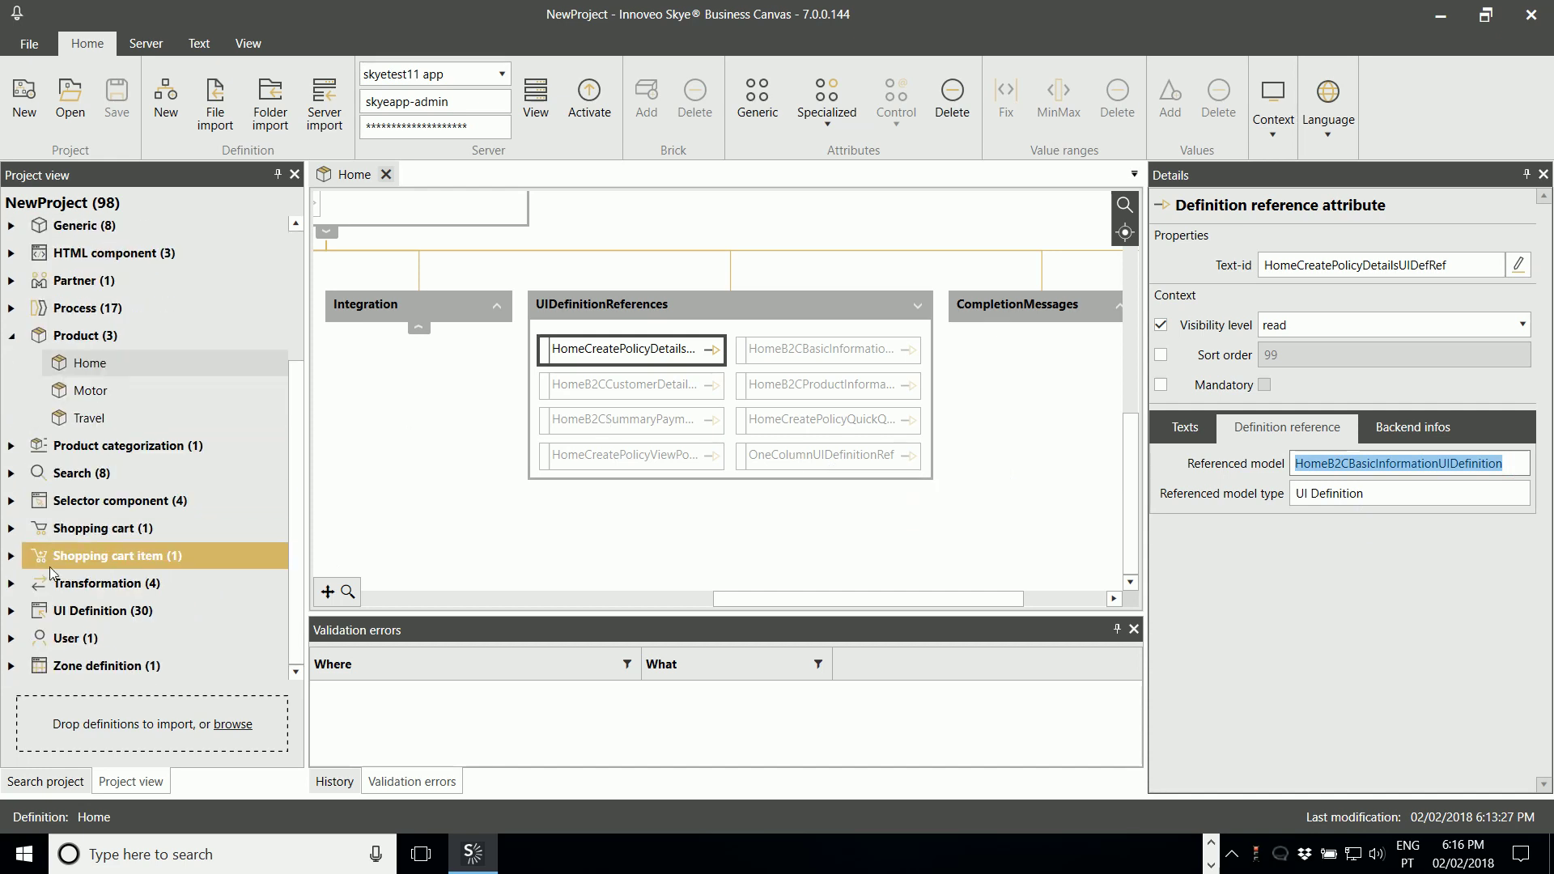
click(11, 610)
scroll(110, 581, down, 5)
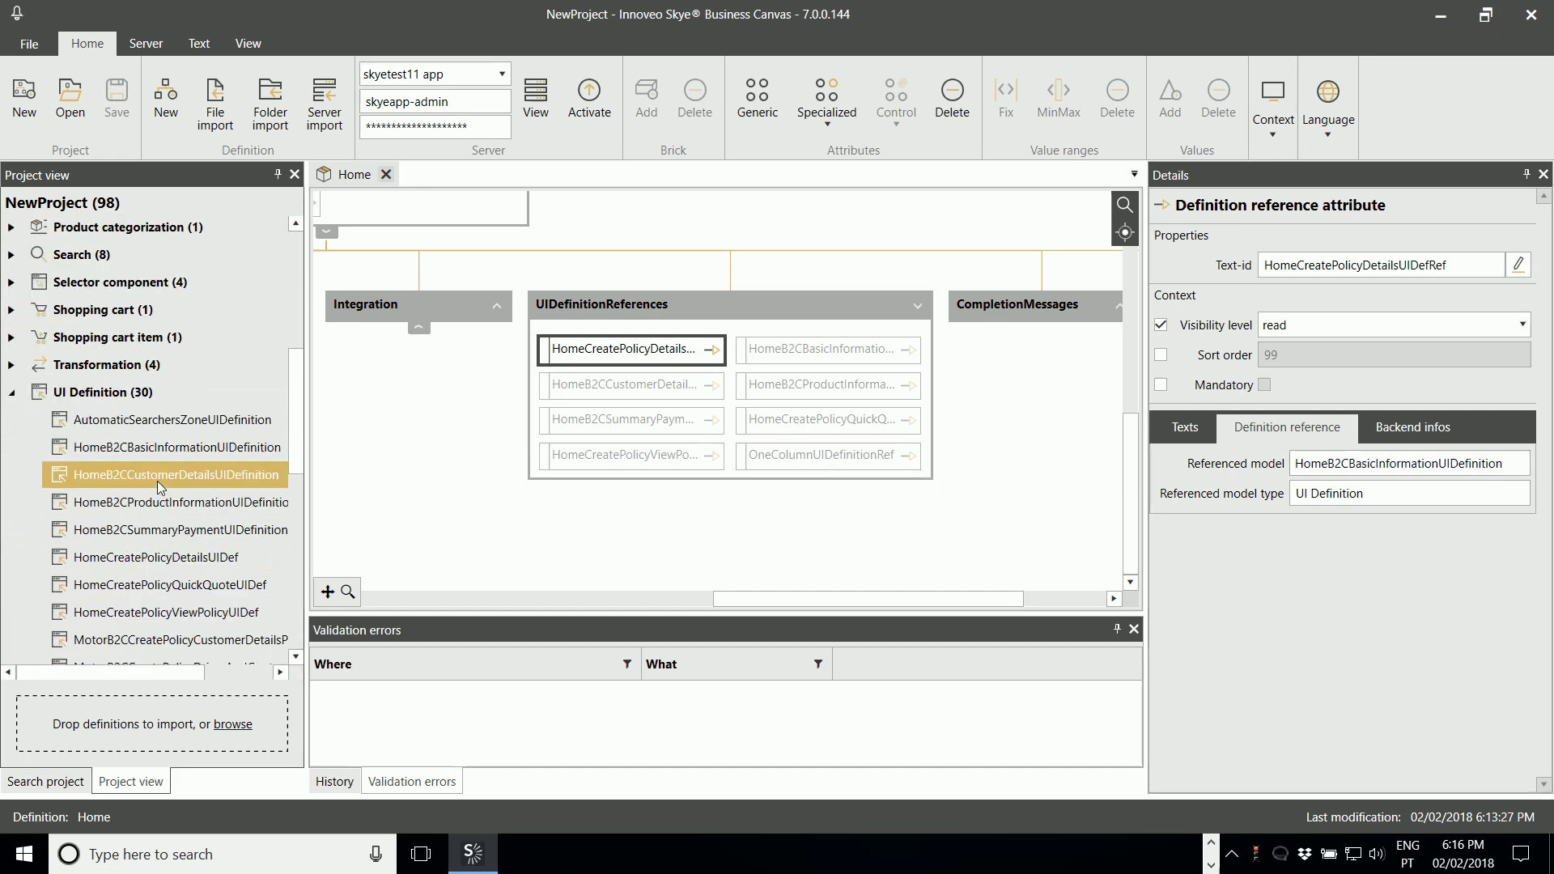
double_click(177, 451)
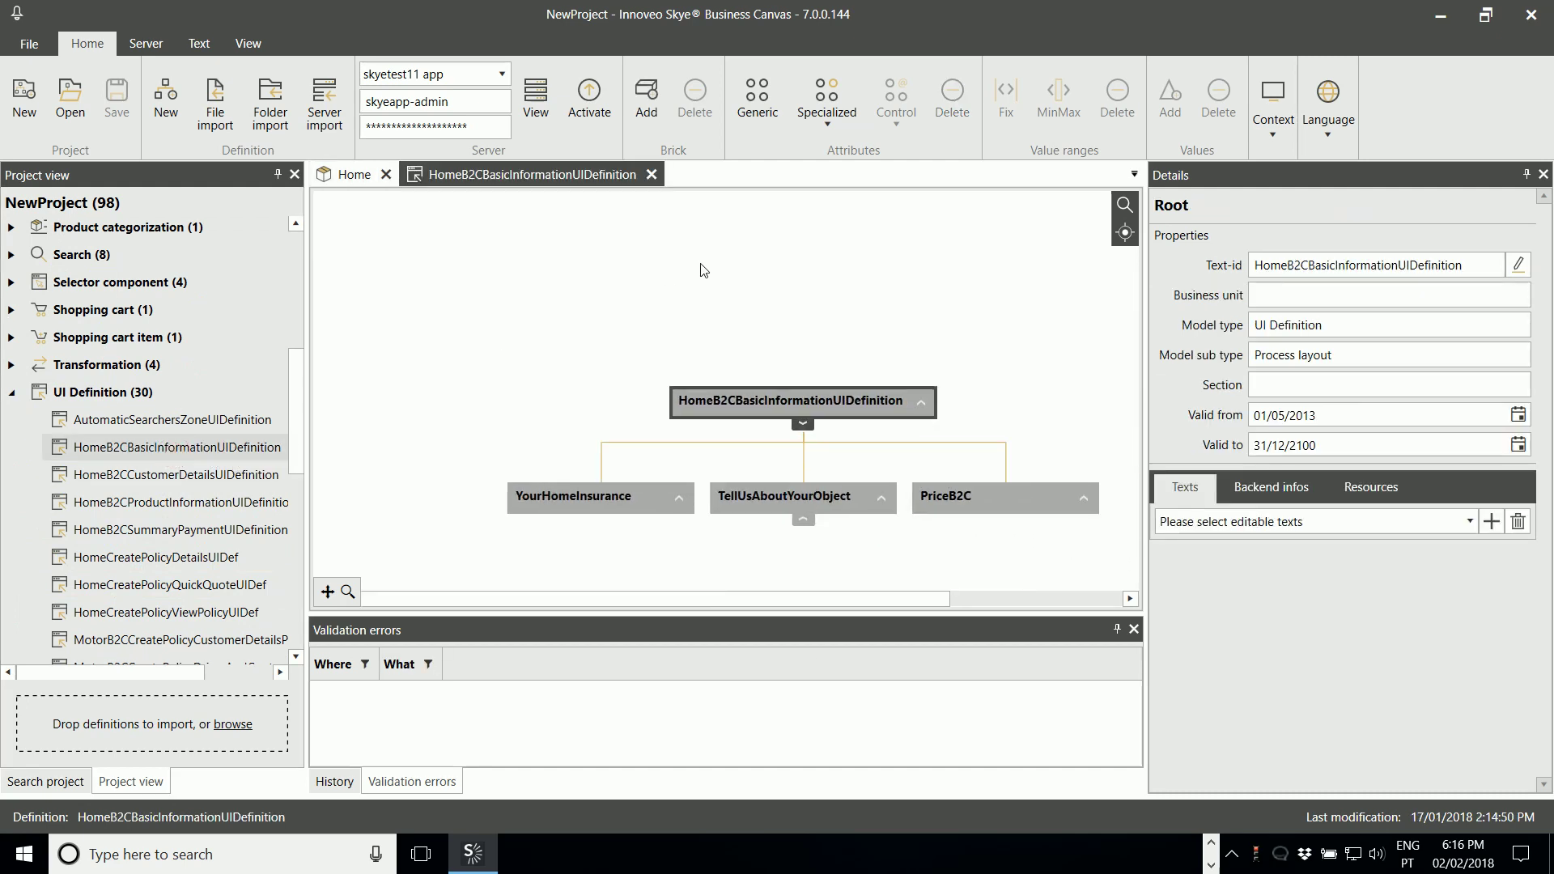
click(340, 174)
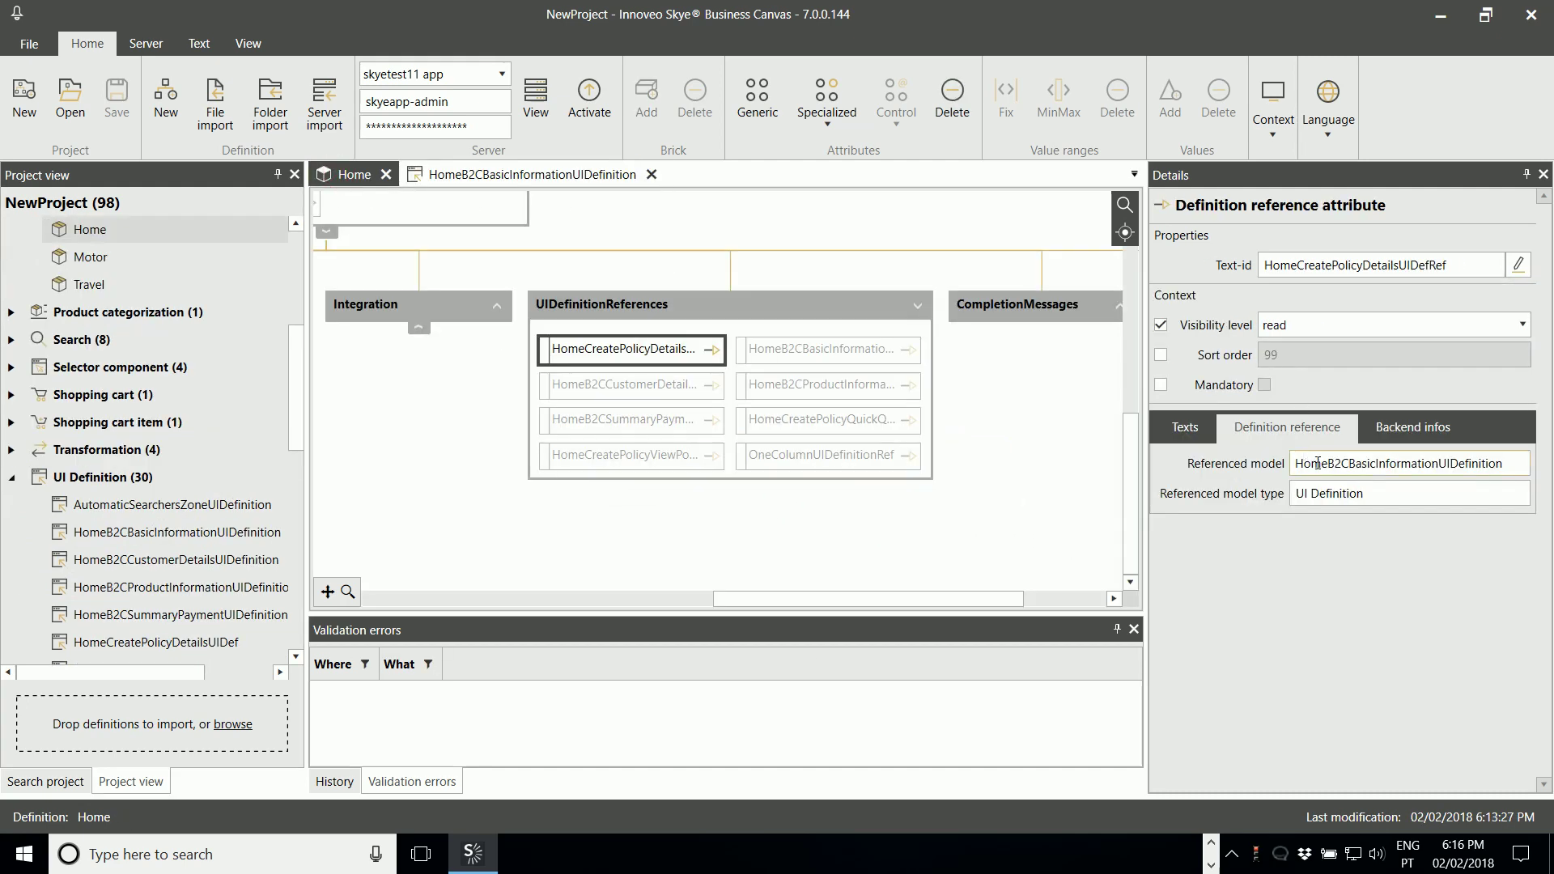
click(535, 177)
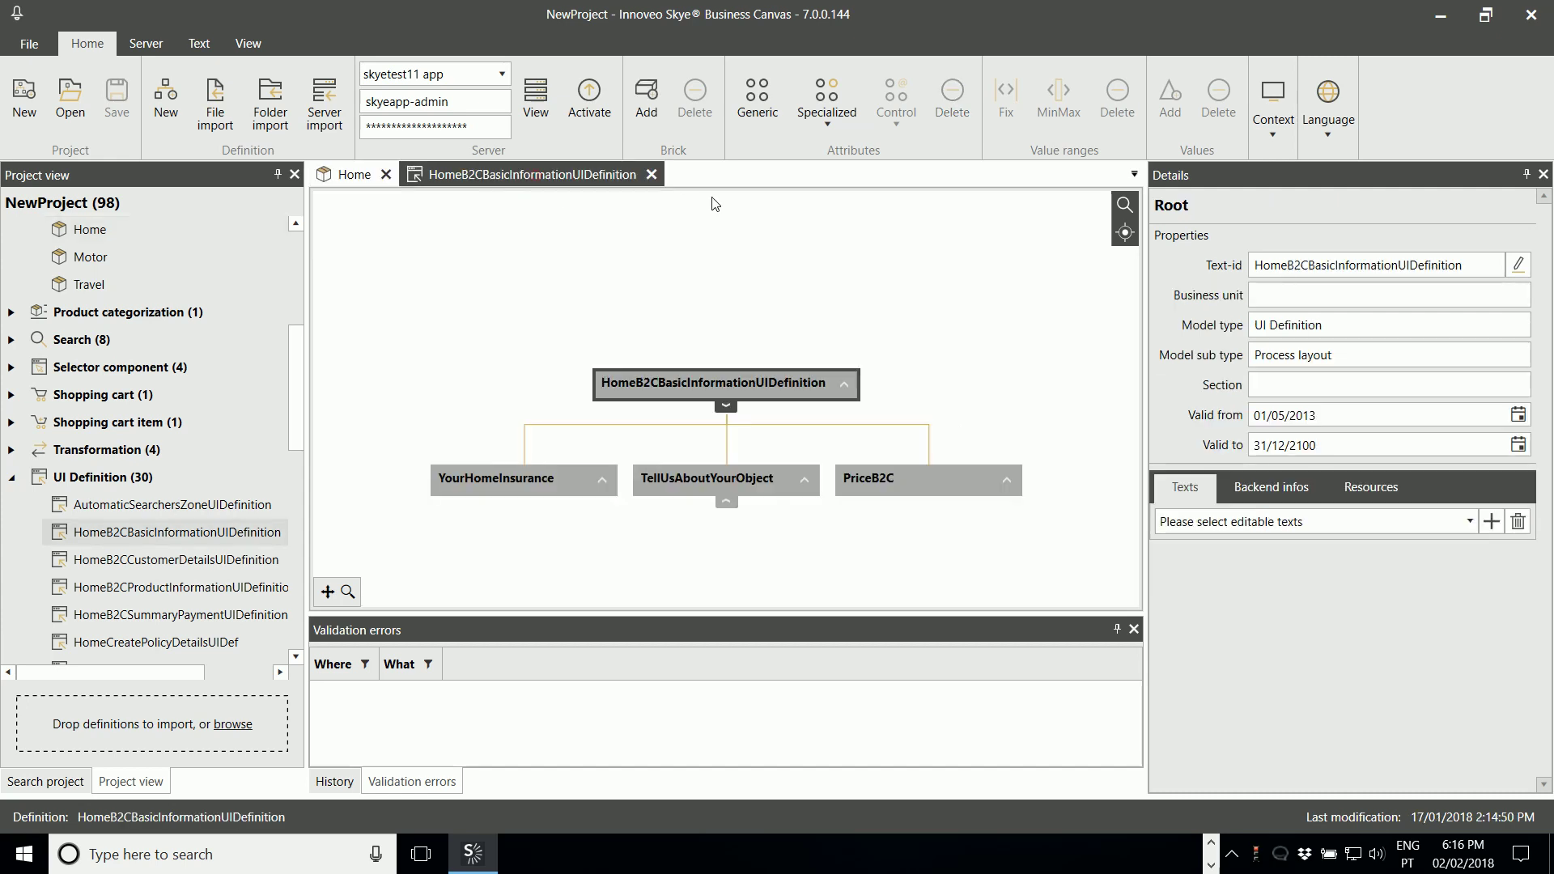
Rename the root text-id of HomeB2CBasicInformationUIDefinition to Test and return to the Home product to check its reference.
double_click(736, 392)
text(Test)
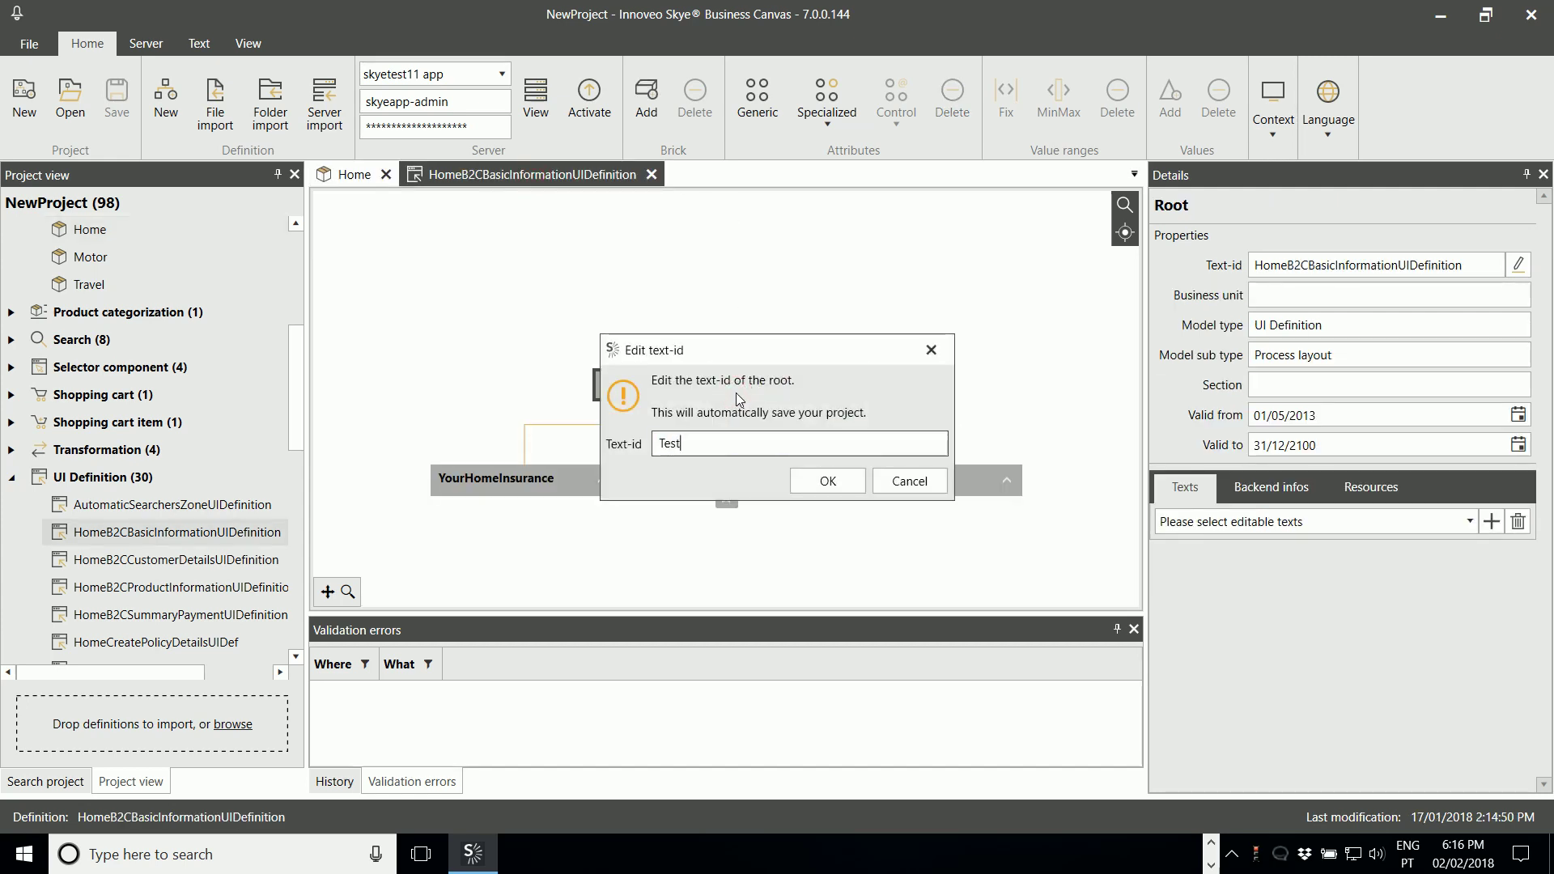
key(Return)
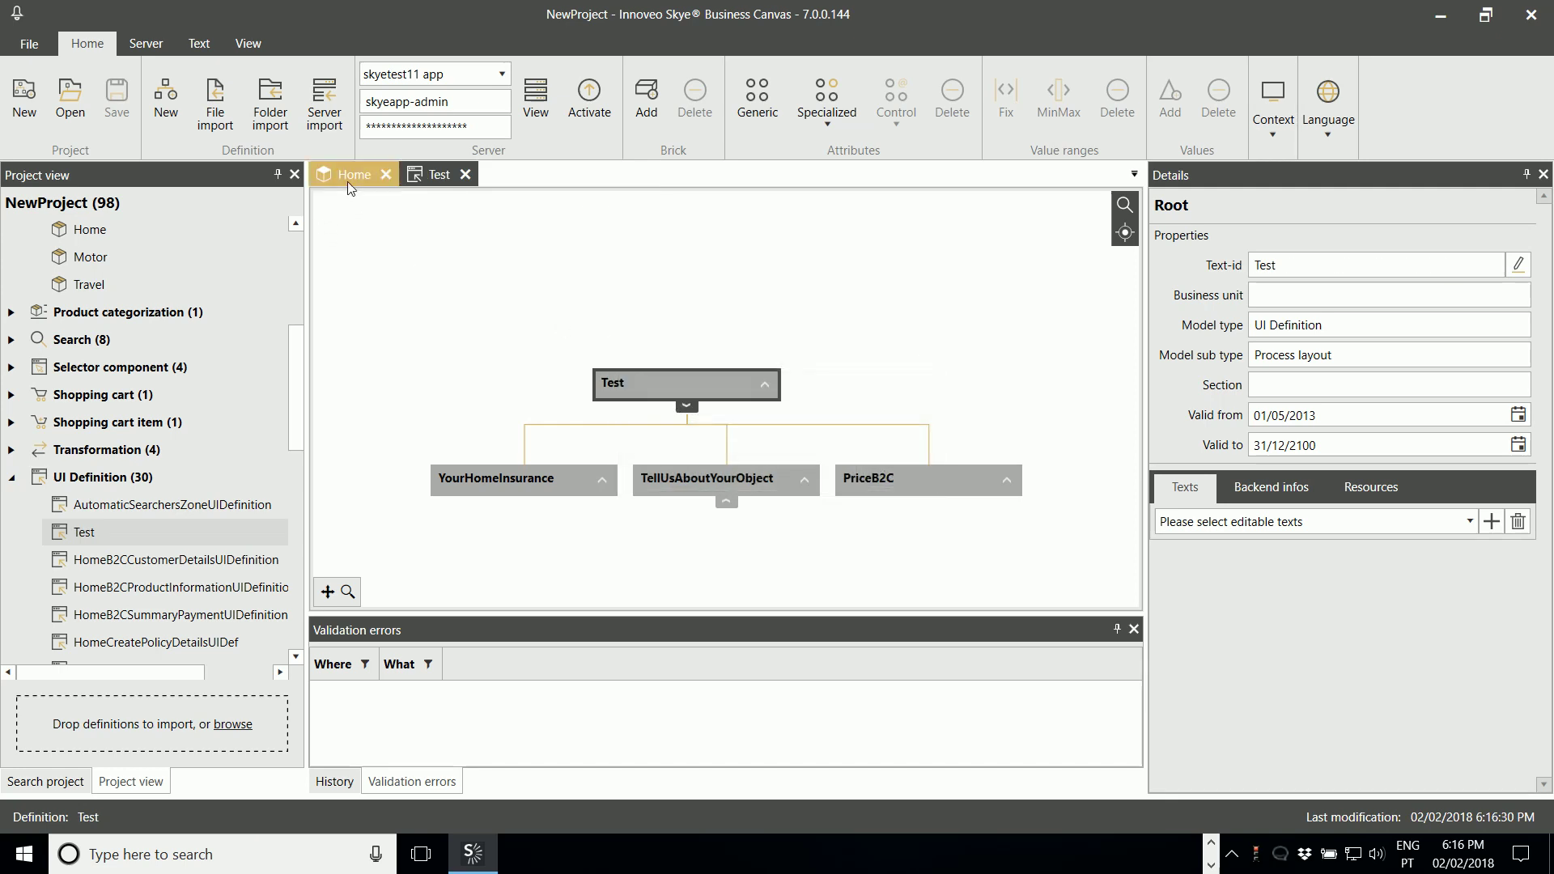
click(348, 180)
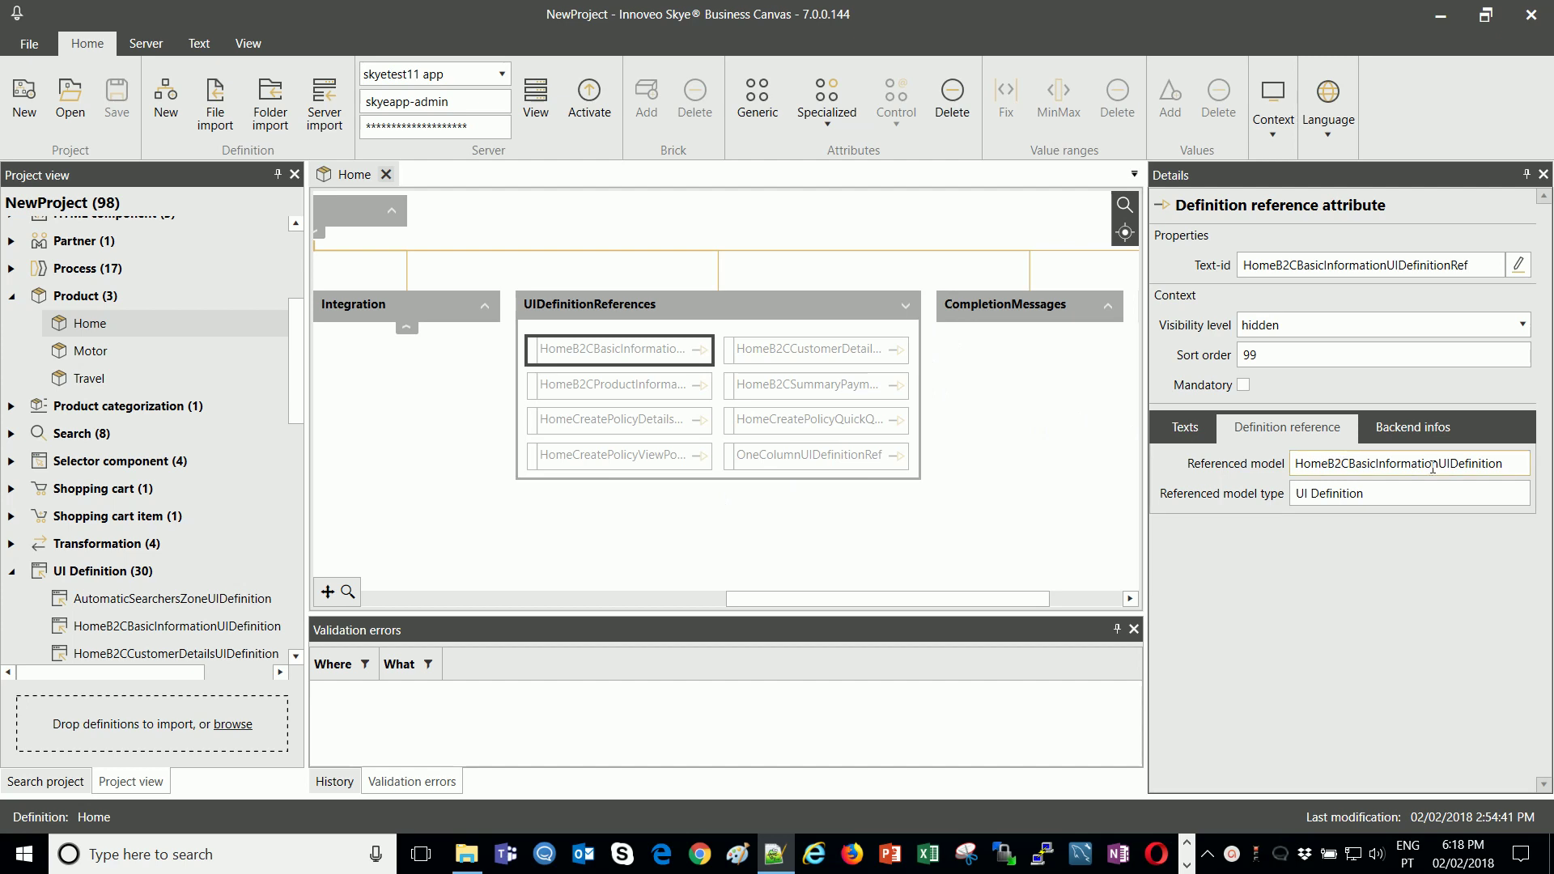
Delete the HomeB2CBasicInformationUIDefinition definition, which the Home product references, from the UI Definition group.
drag(1514, 460, 1287, 463)
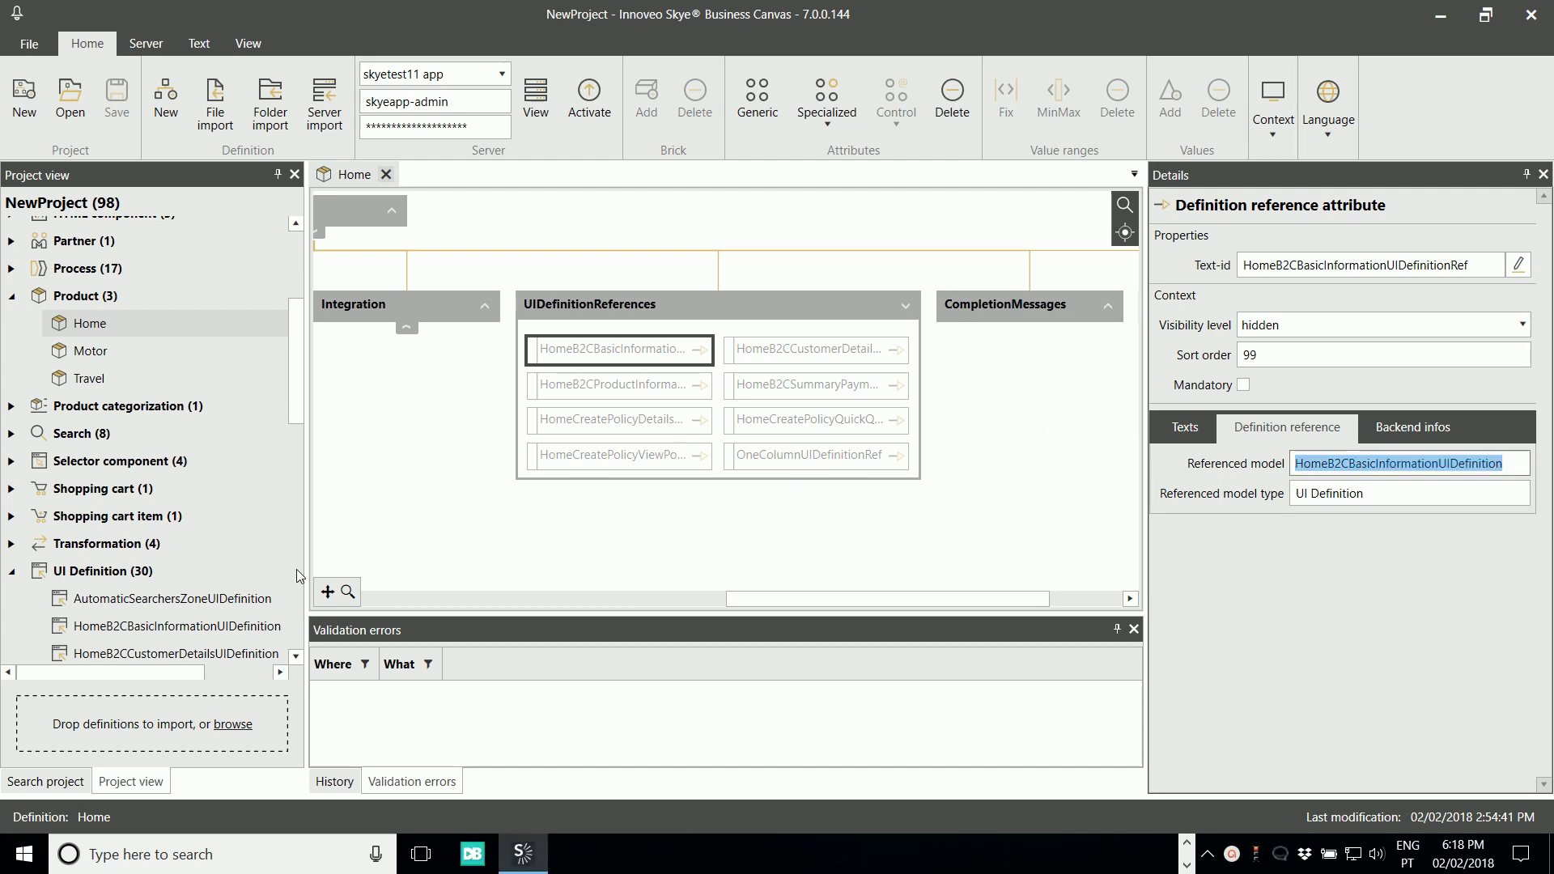
scroll(154, 612, down, 3)
scroll(156, 613, down, 1)
click(171, 480)
right_click(171, 480)
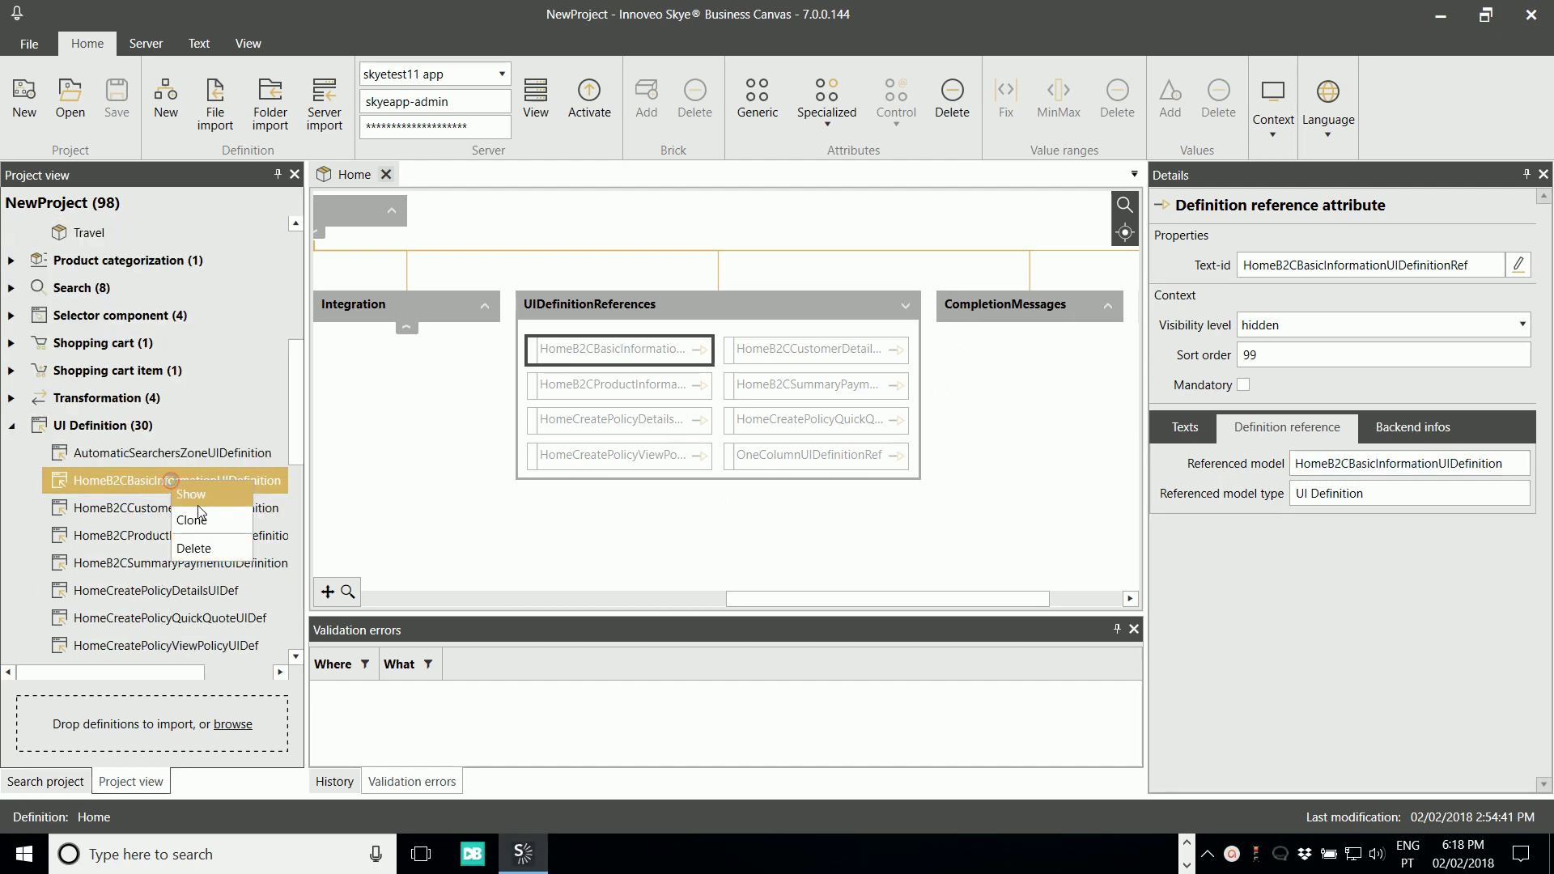
click(203, 548)
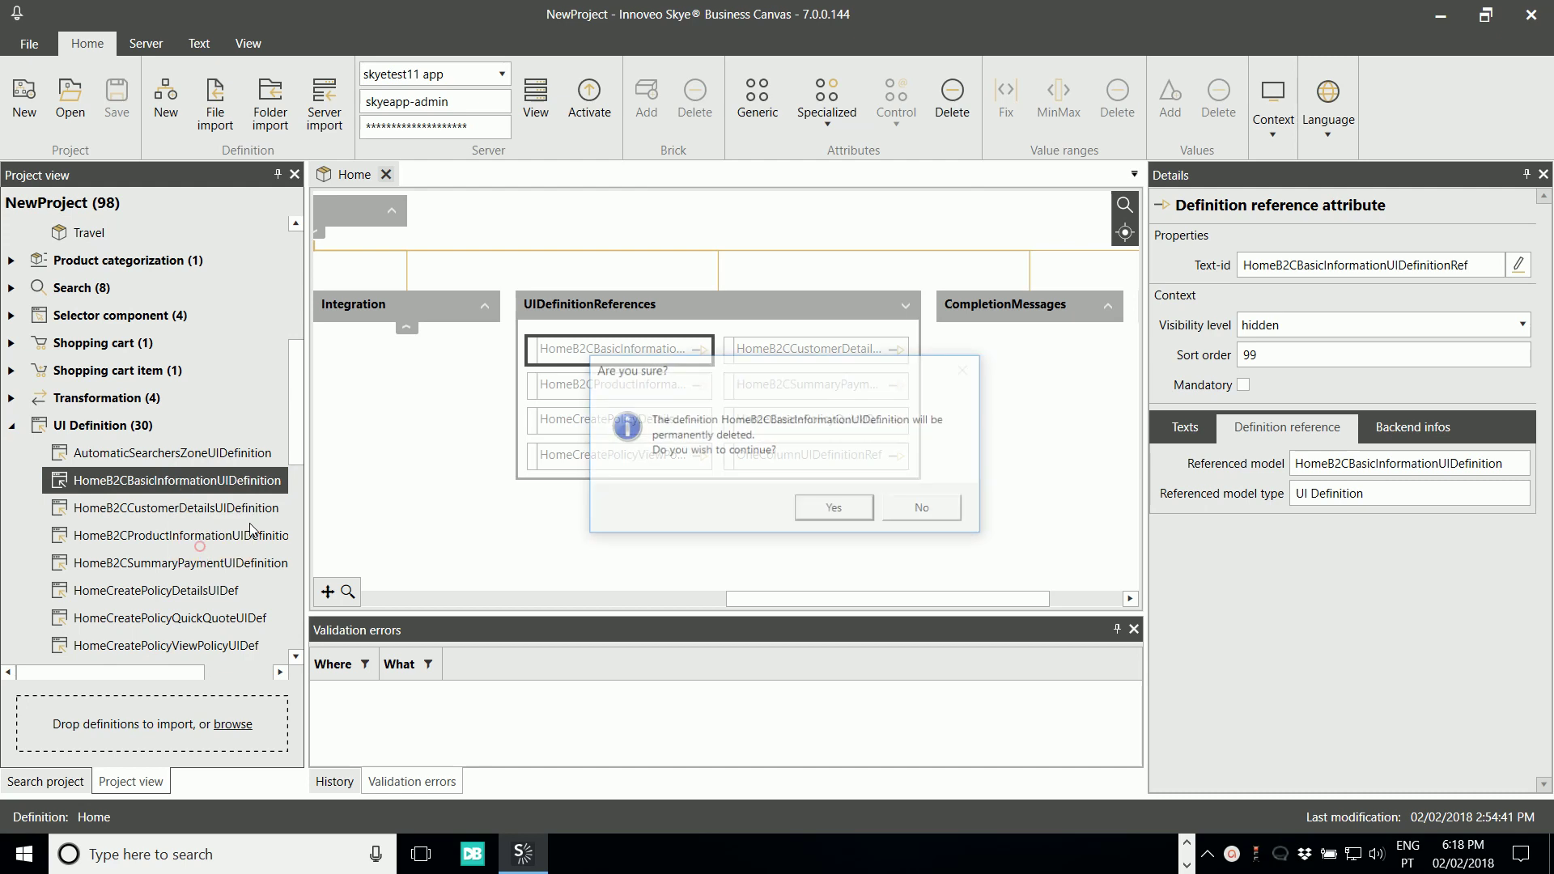
click(838, 512)
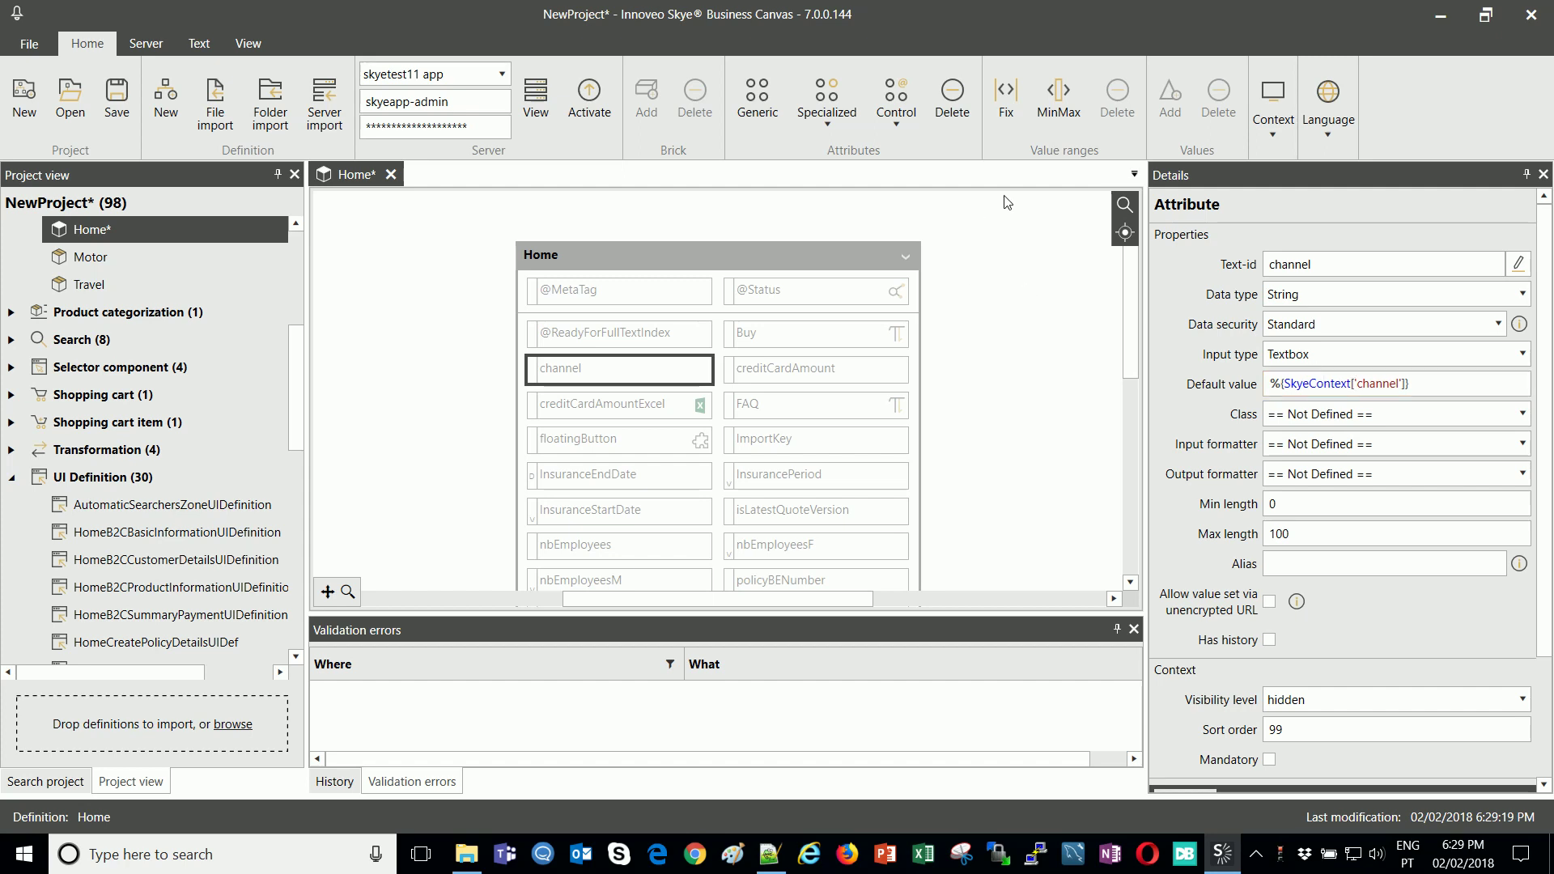
Rename the Home brick's channel attribute to channel11 and check the reference to it in the short text of creditCardAmount.
scroll(1345, 264, down, 3)
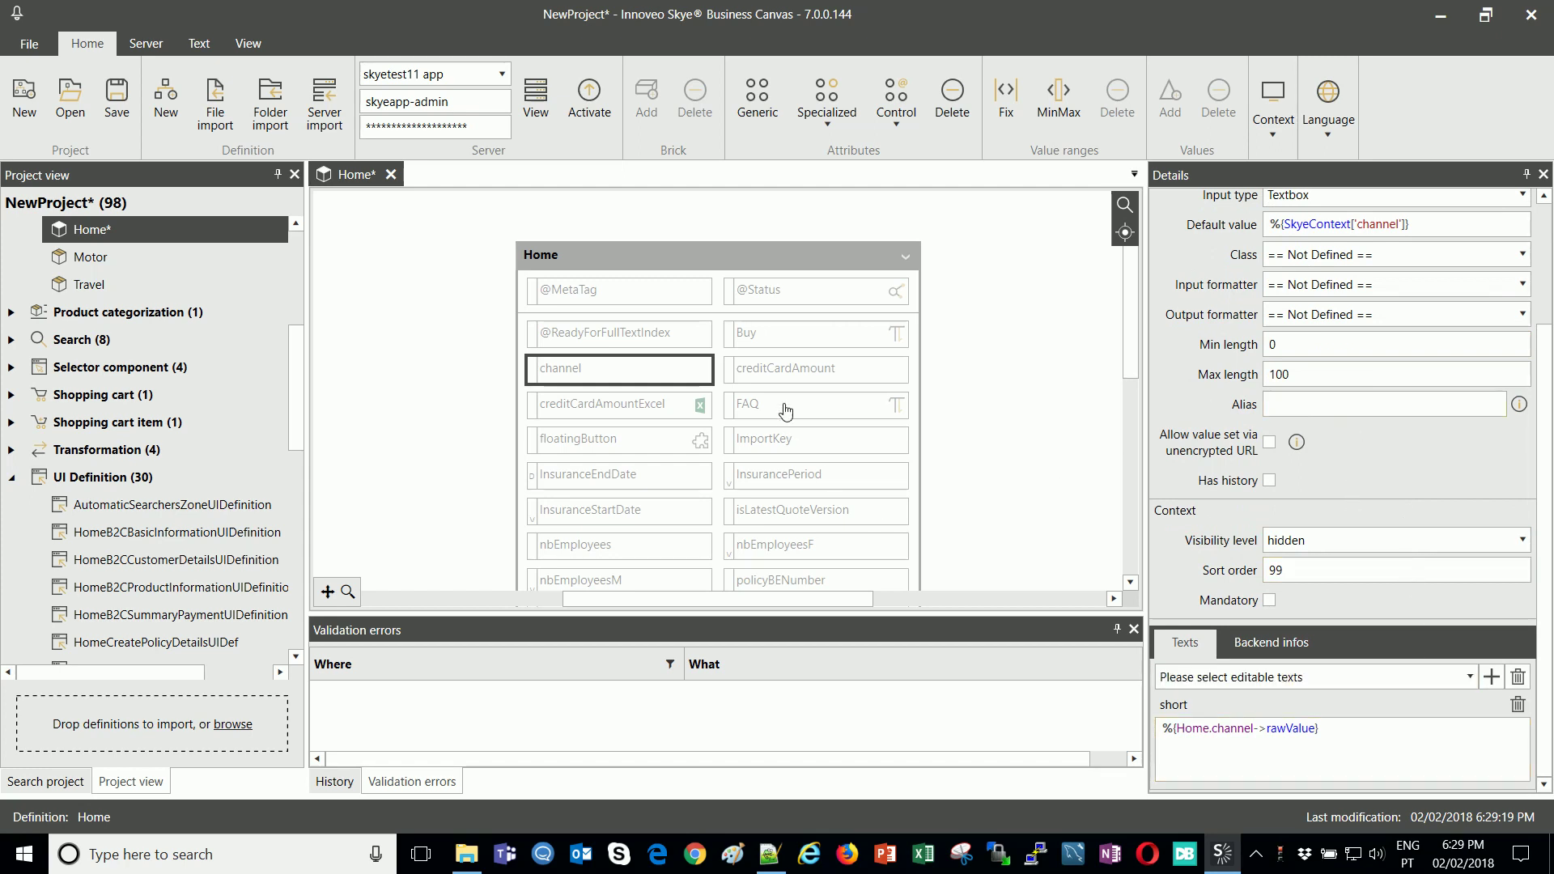
click(790, 375)
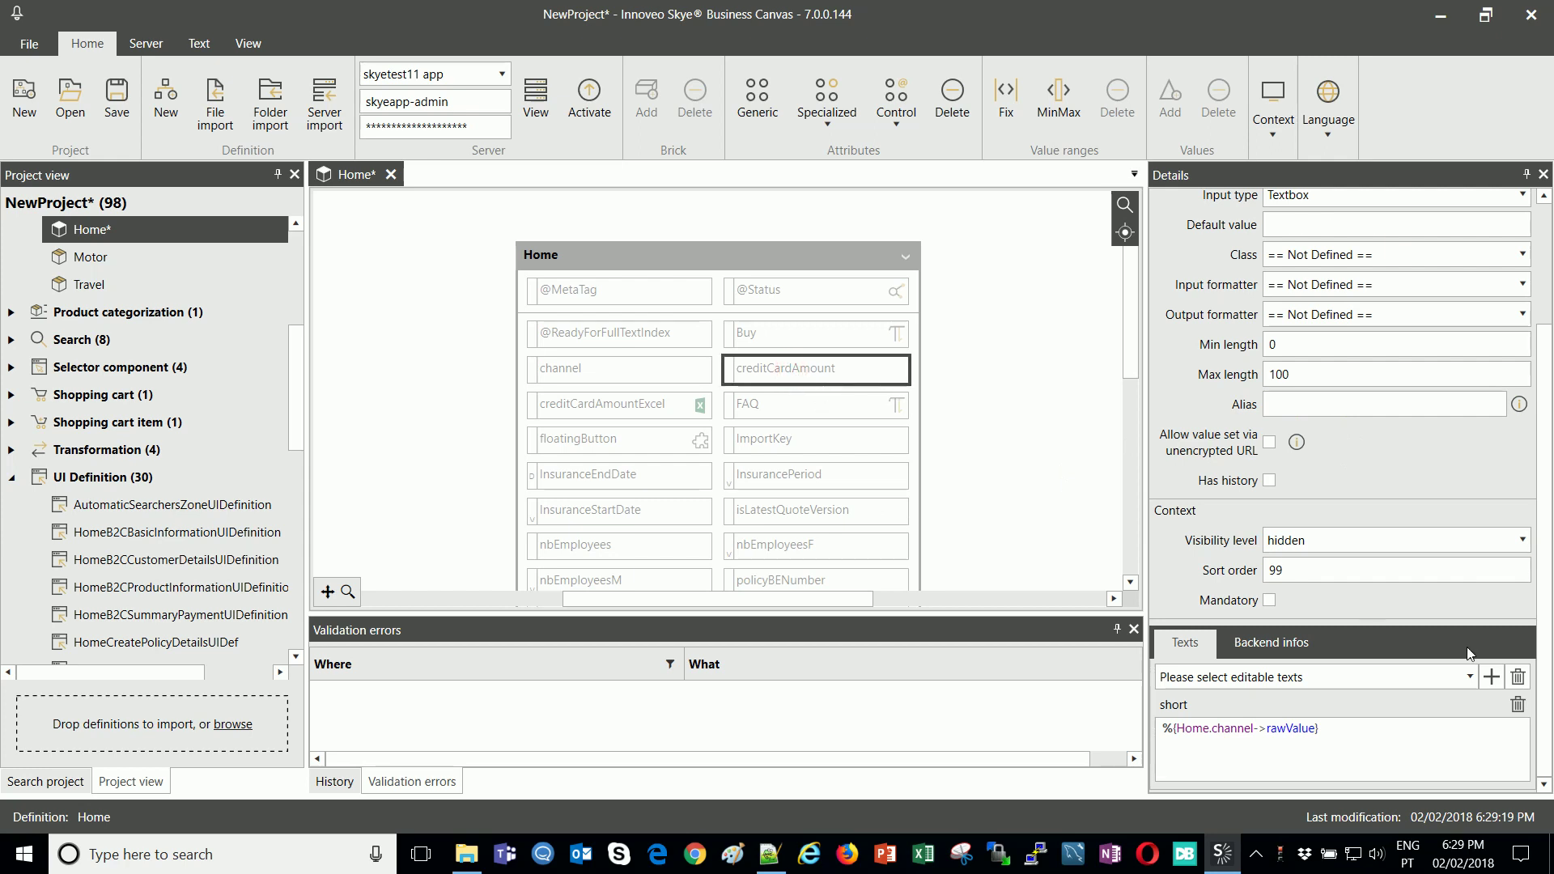
right_click(594, 370)
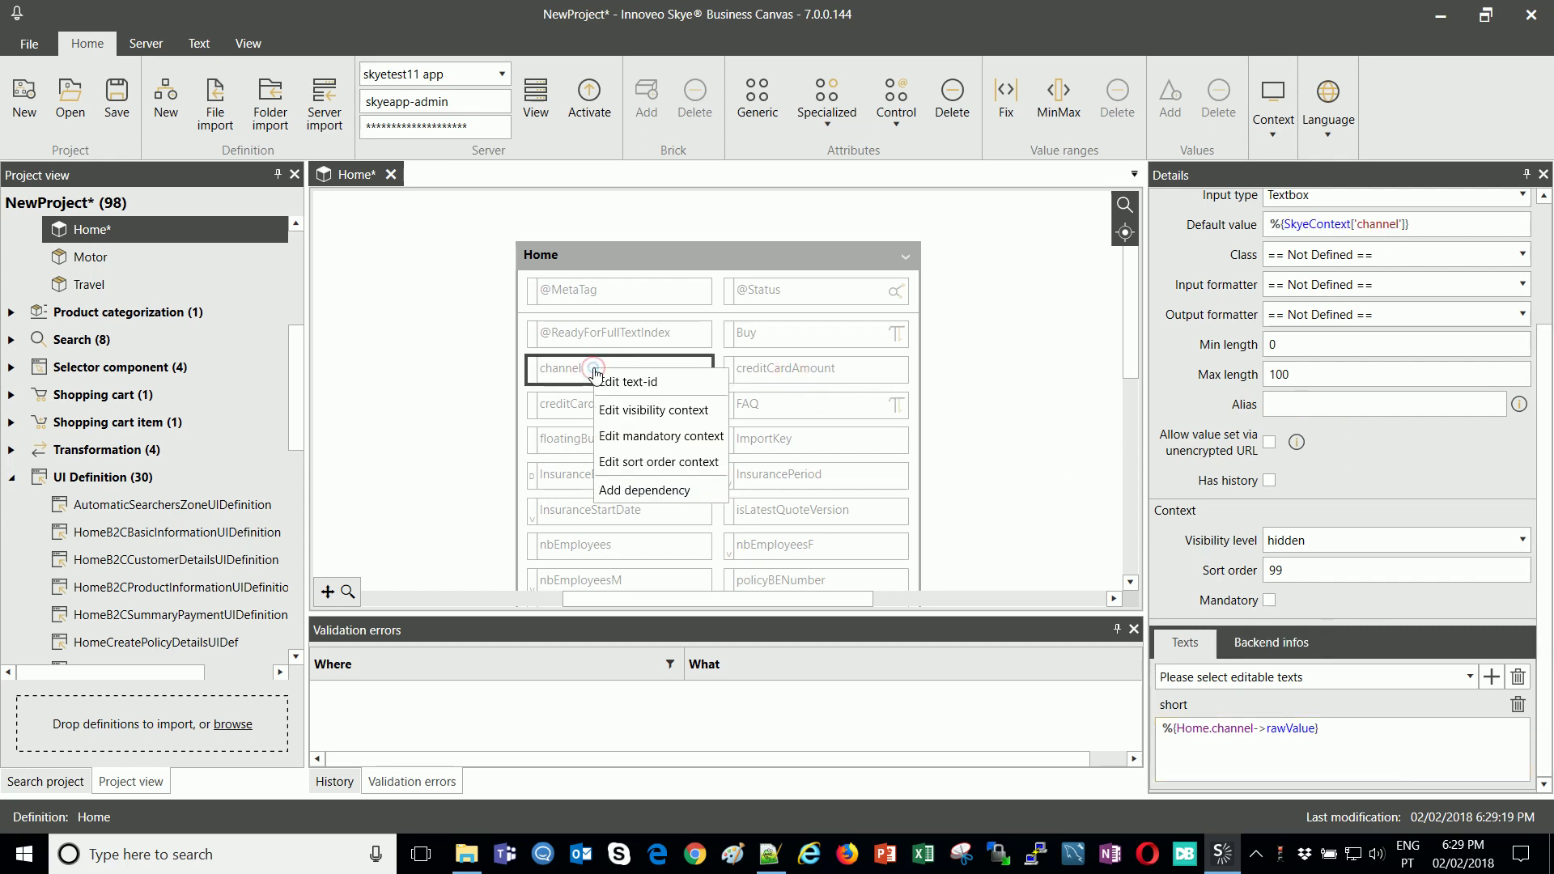
click(643, 387)
key(End)
text(11)
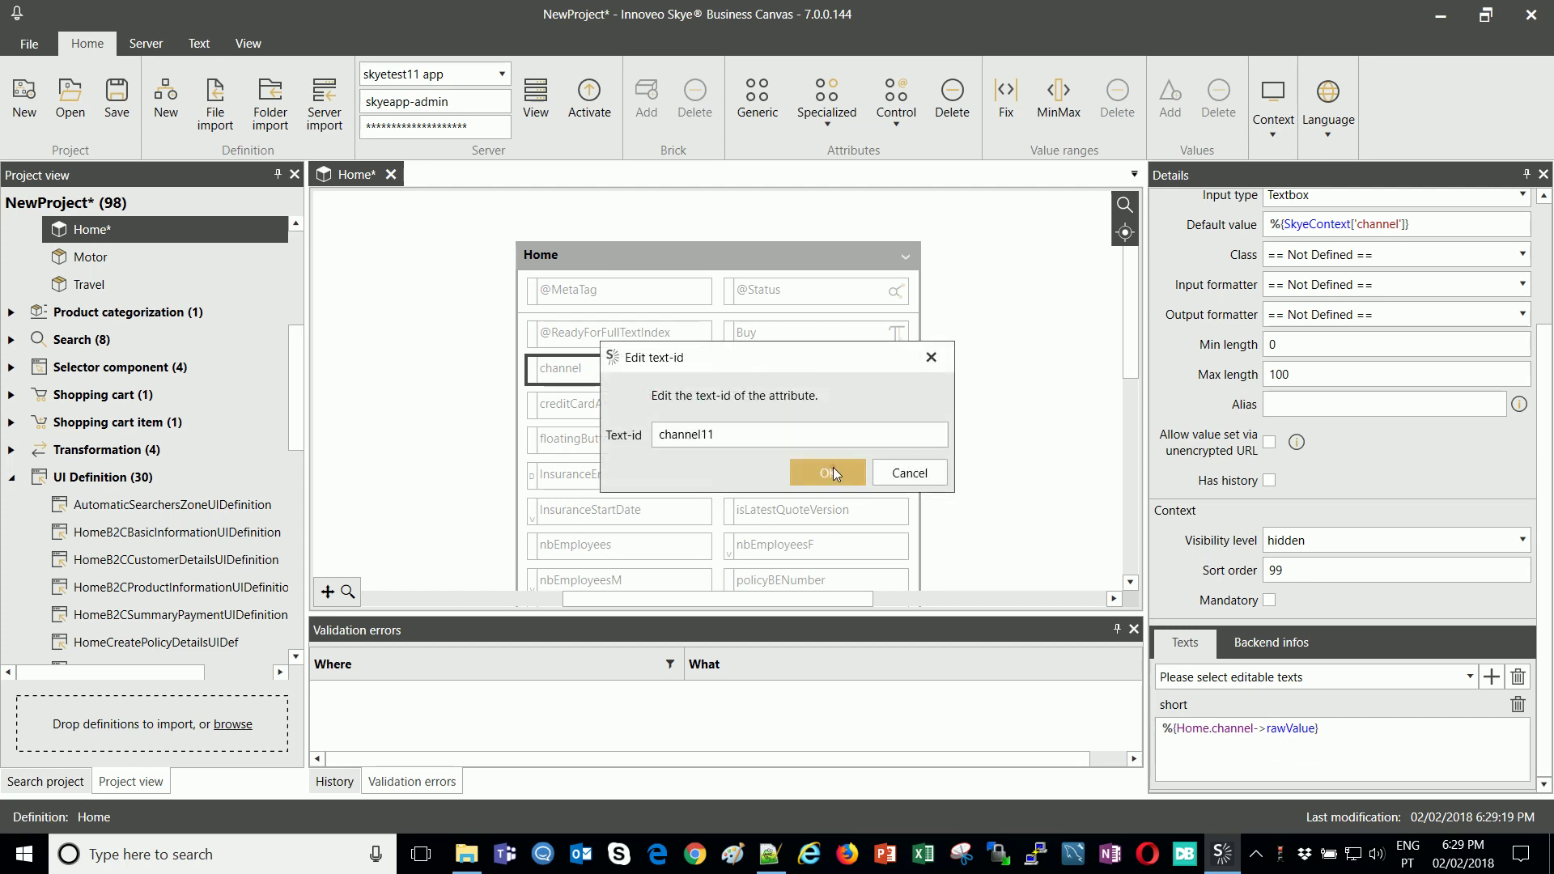
click(833, 470)
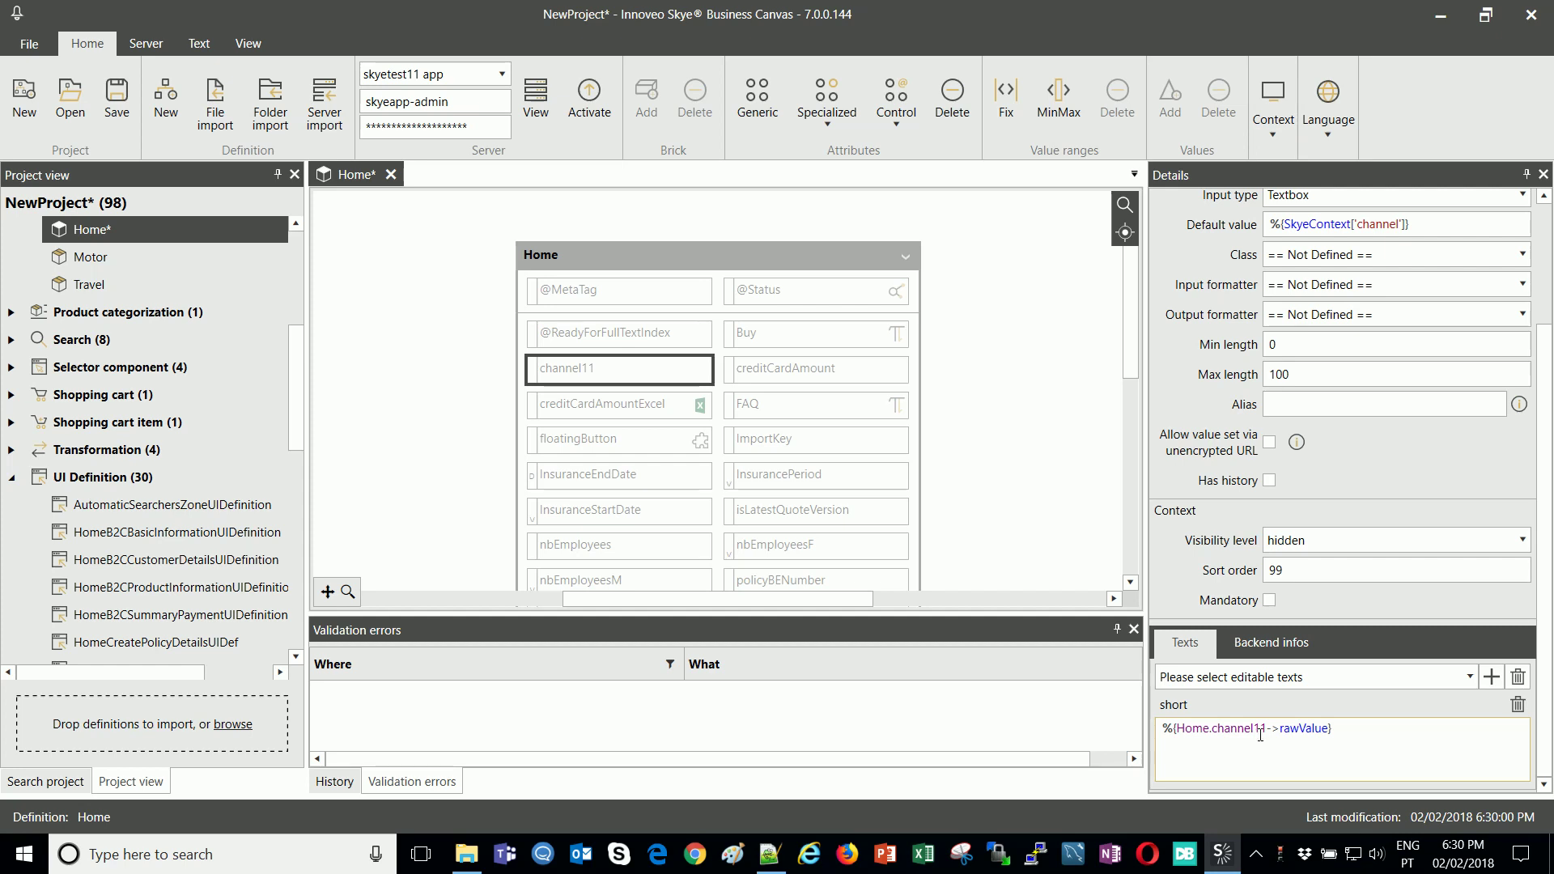
click(779, 369)
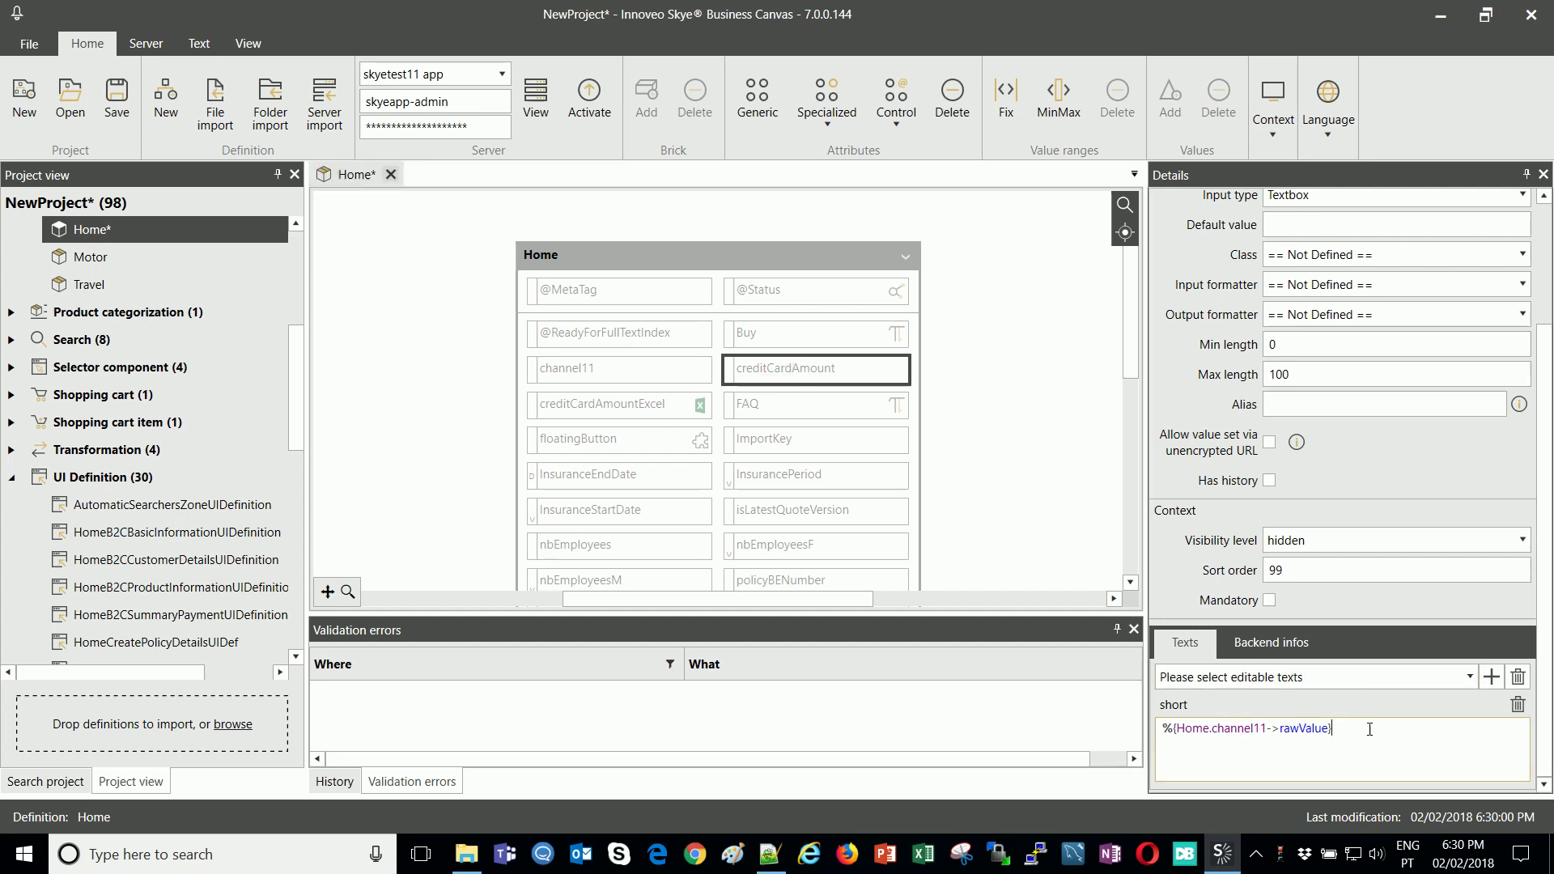
Highlight the Home.channel11 rawValue reference in the short text of creditCardAmount to examine it.
drag(1380, 732, 1182, 728)
click(1222, 753)
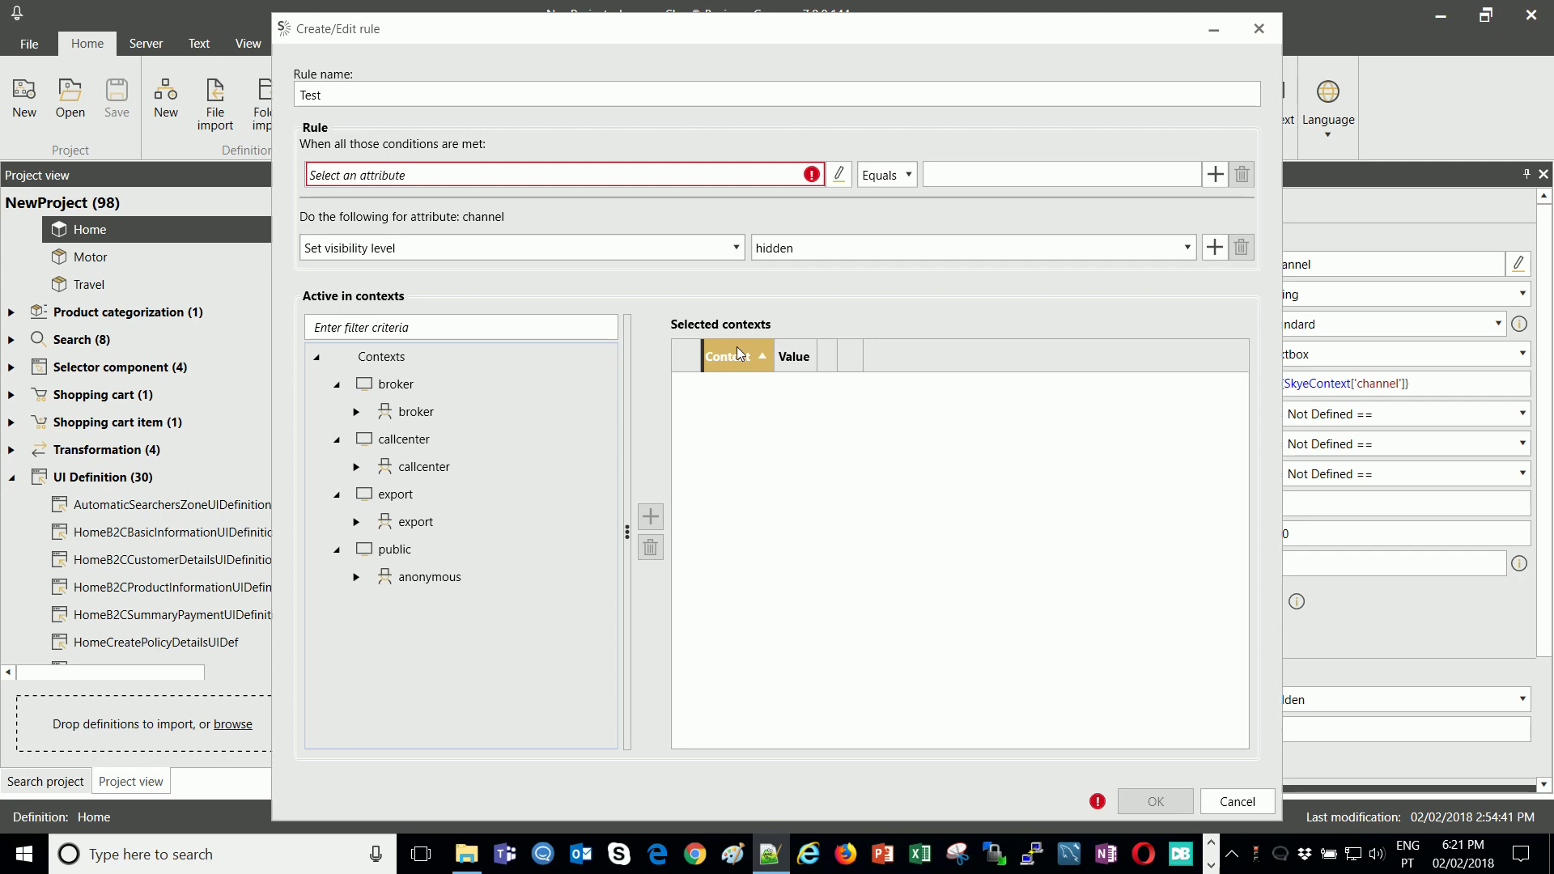
click(840, 177)
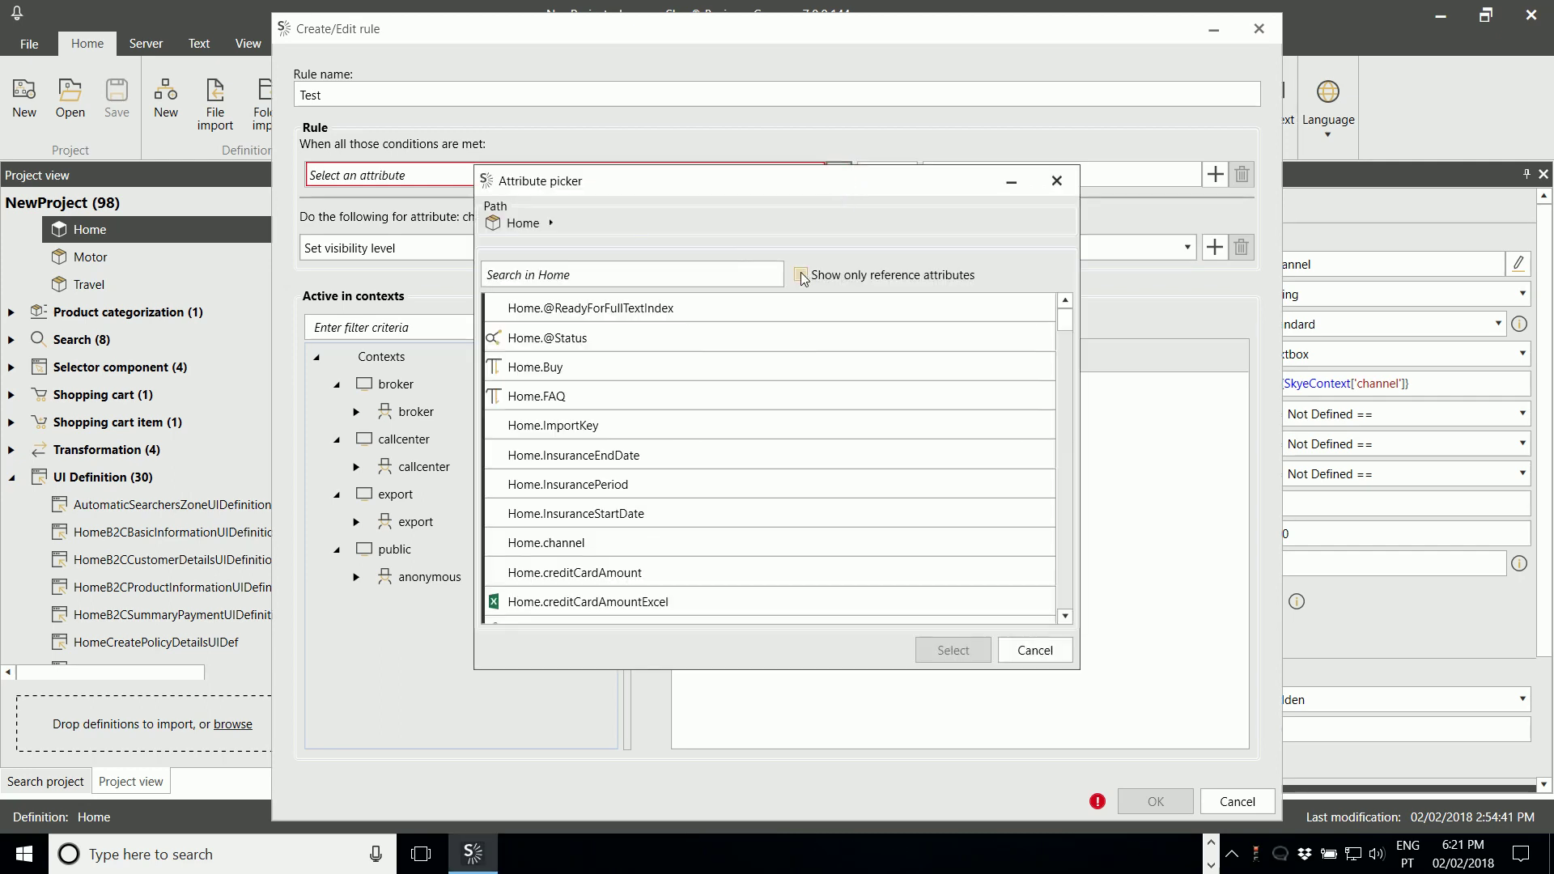
click(801, 276)
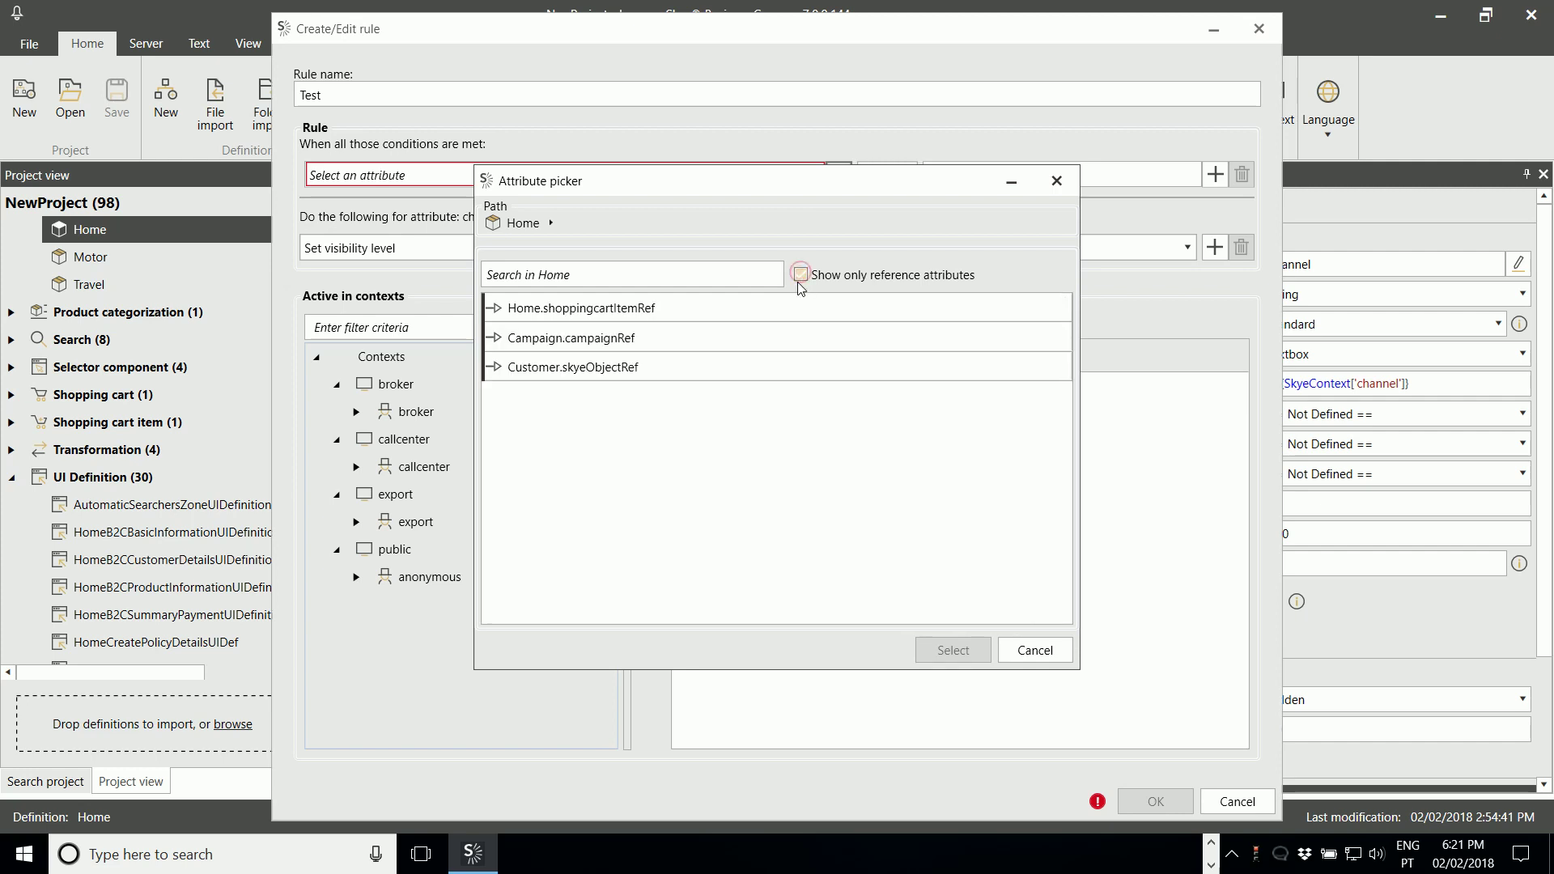
double_click(622, 312)
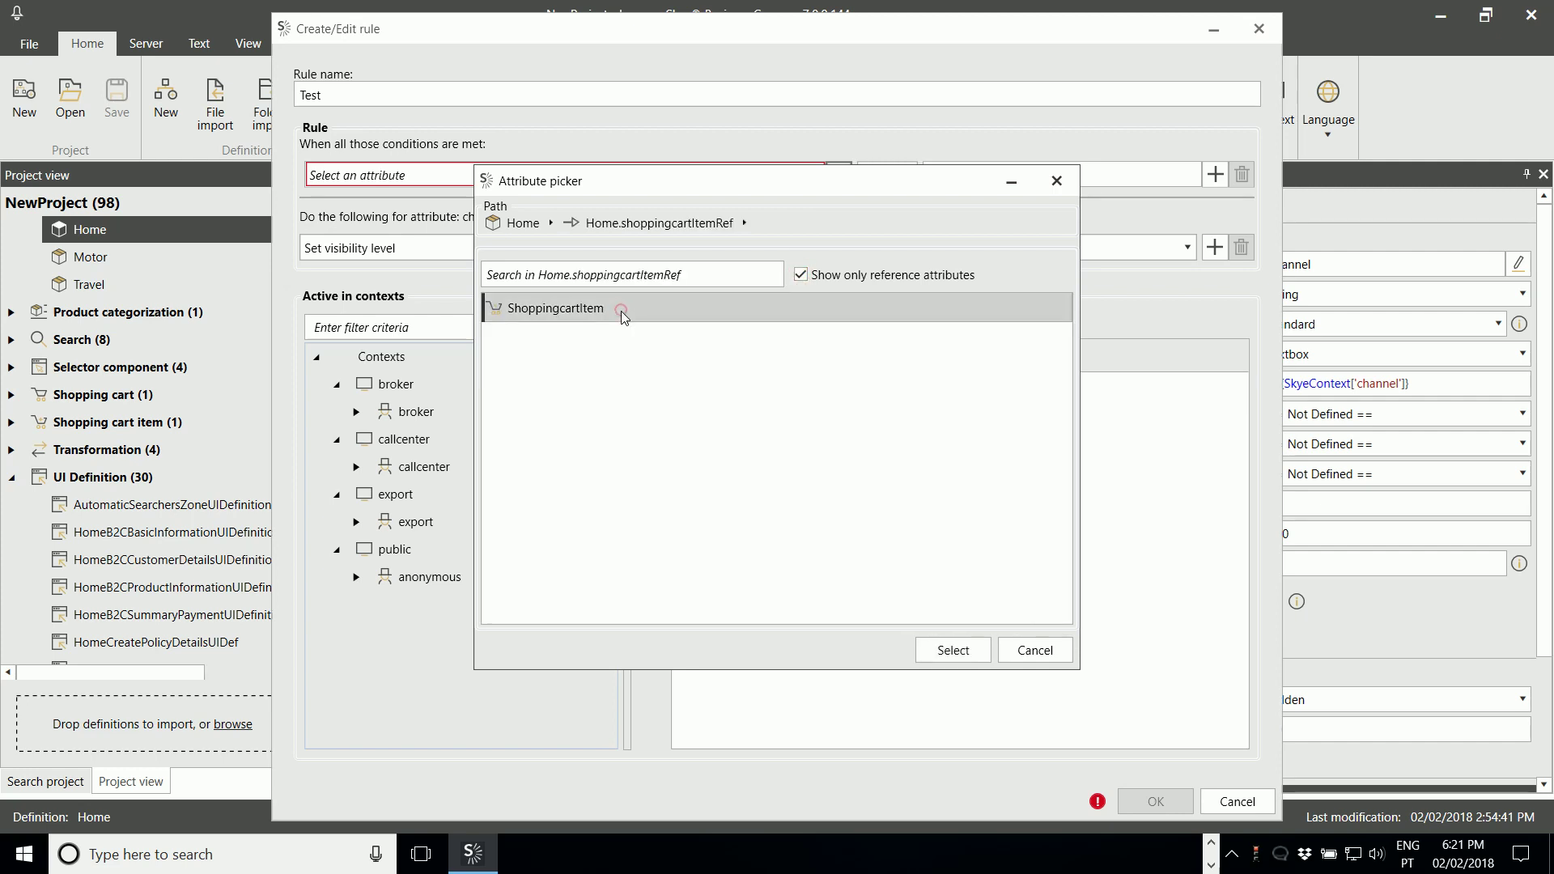
double_click(581, 308)
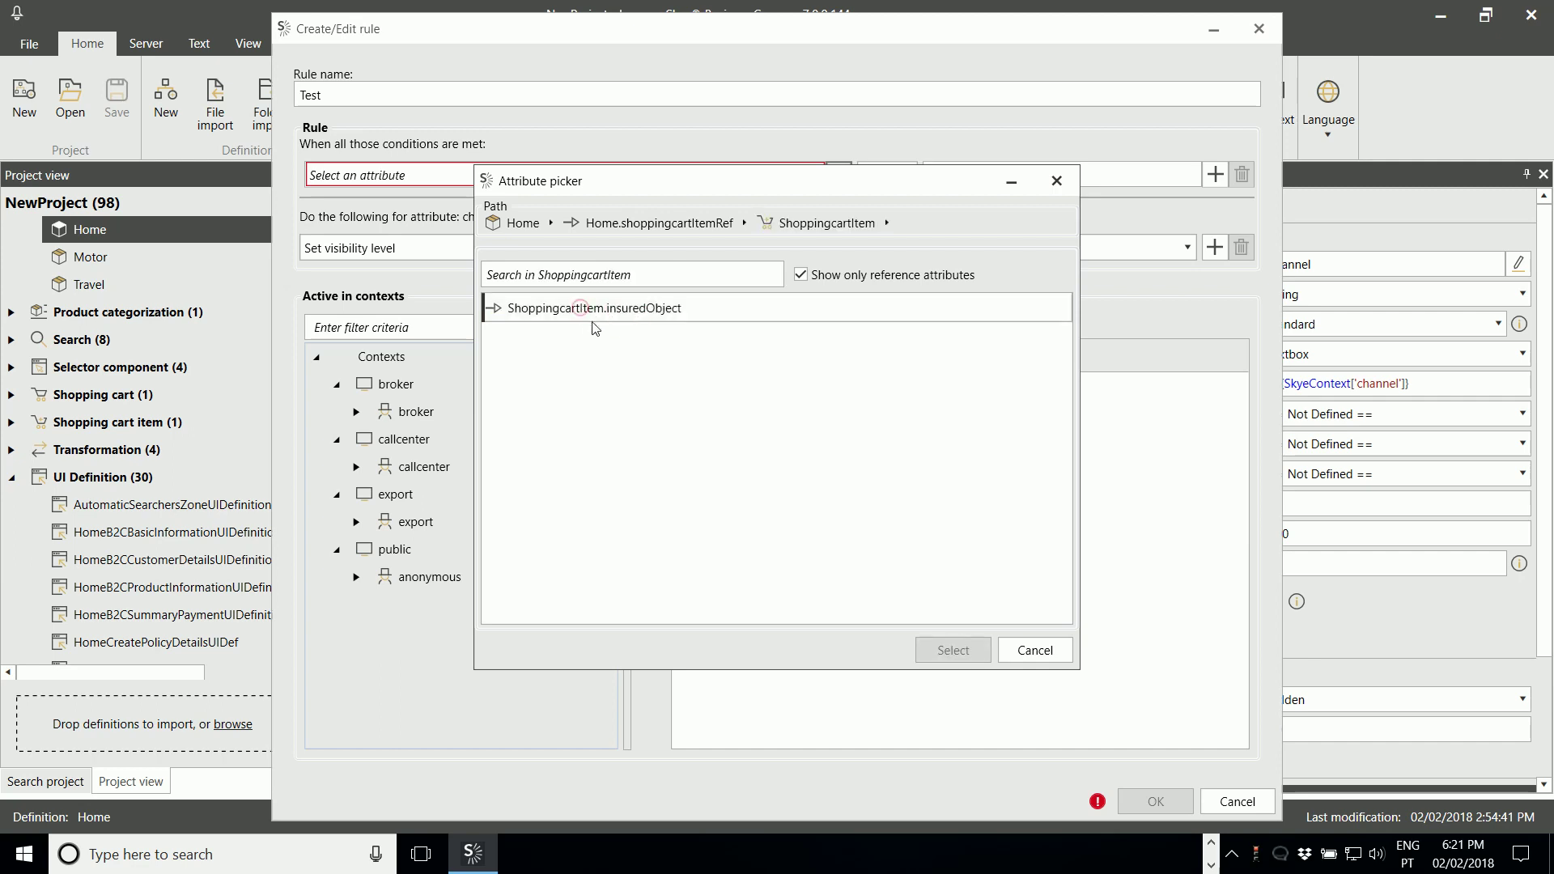
double_click(616, 309)
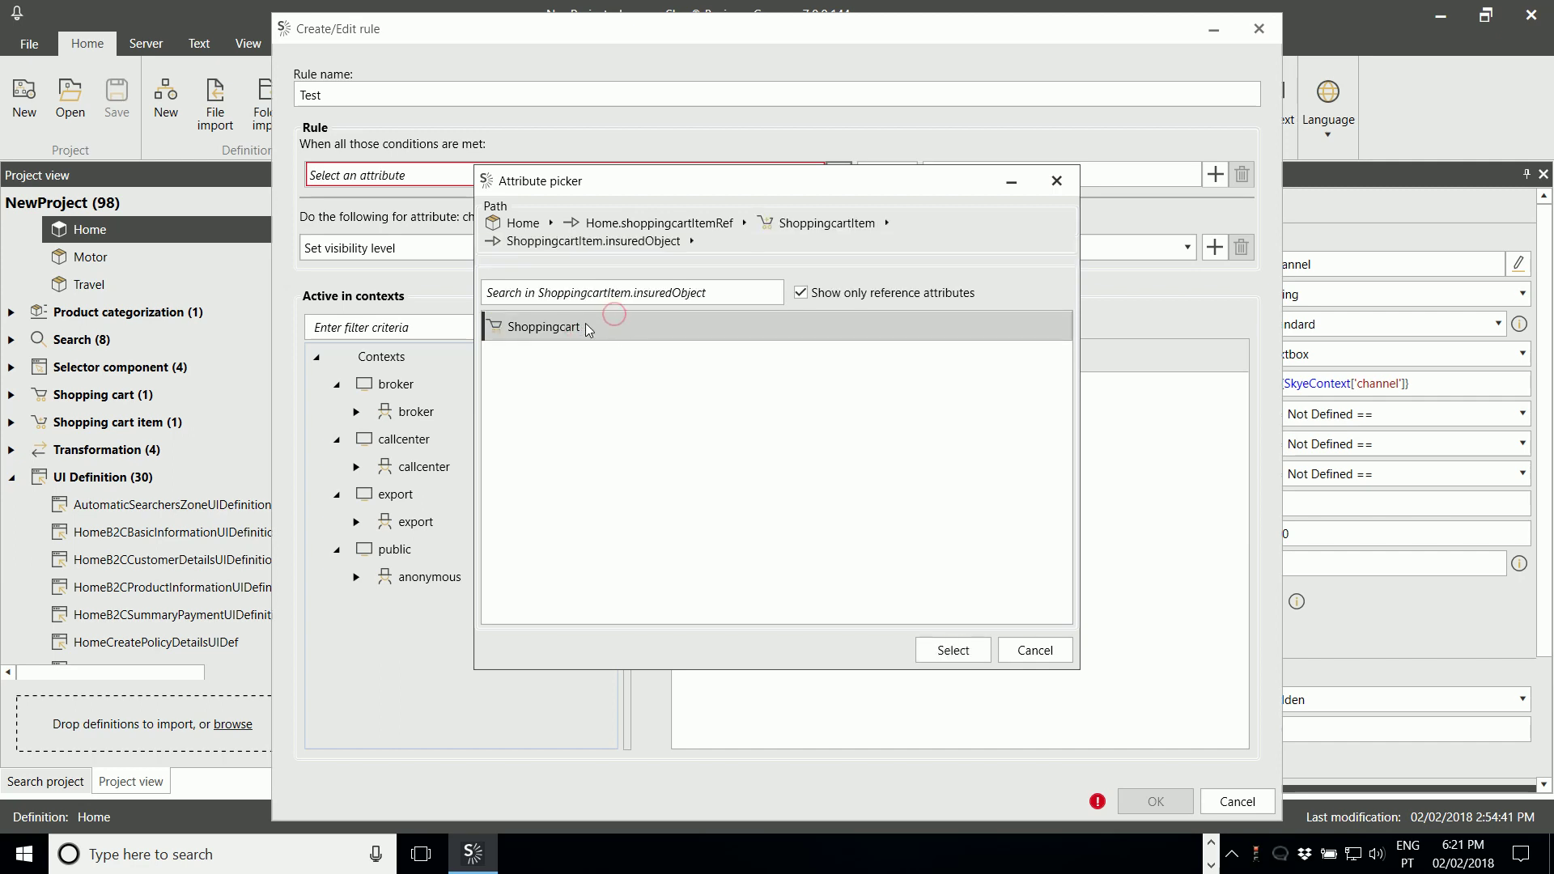
double_click(580, 324)
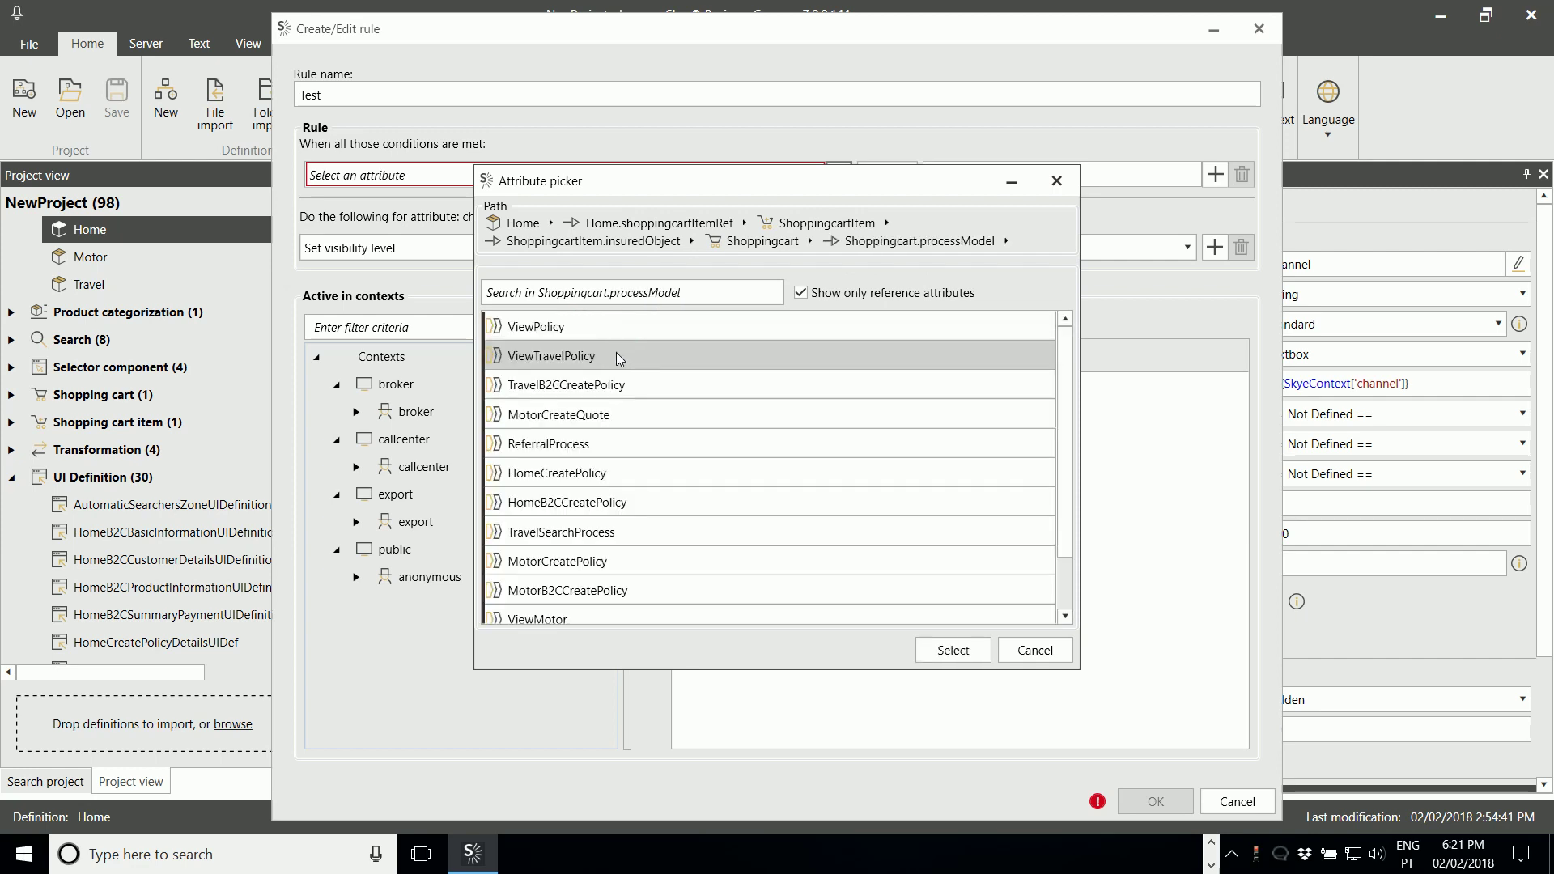
double_click(575, 448)
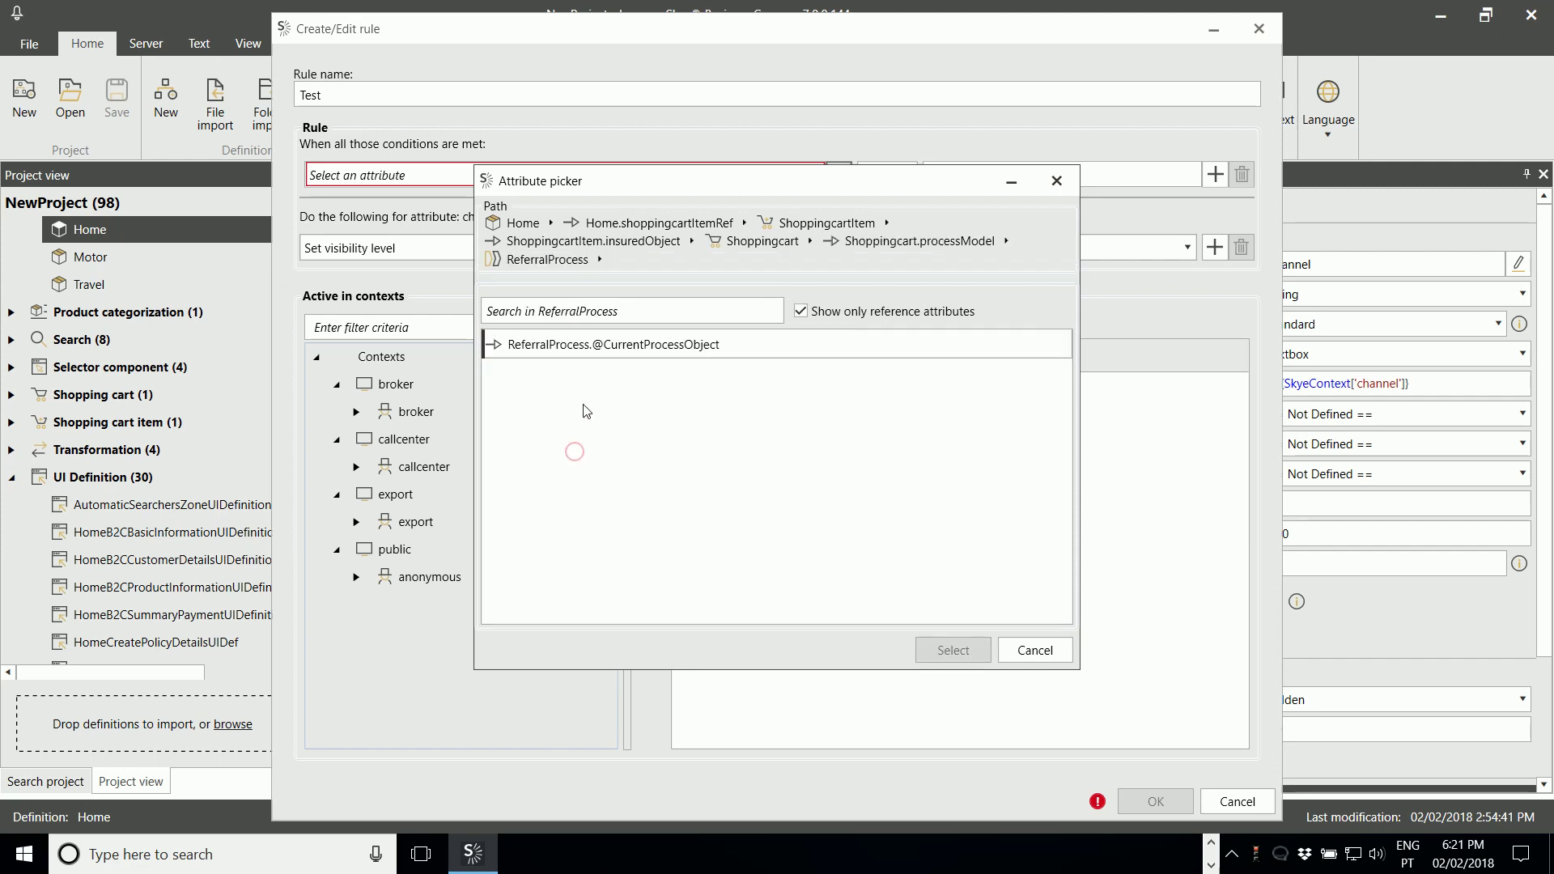
double_click(634, 347)
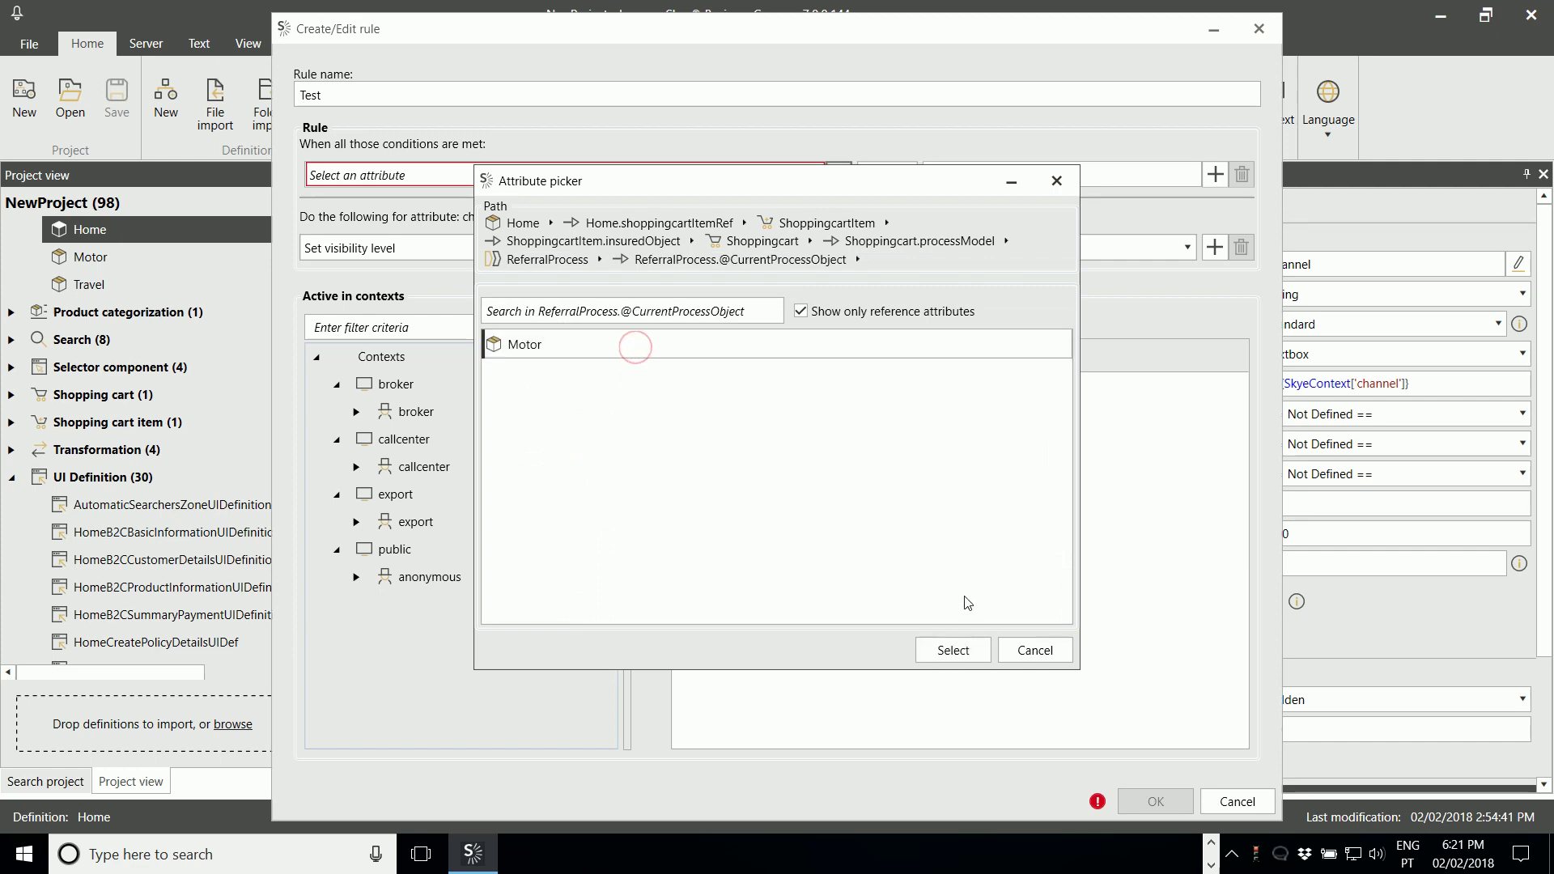
click(959, 652)
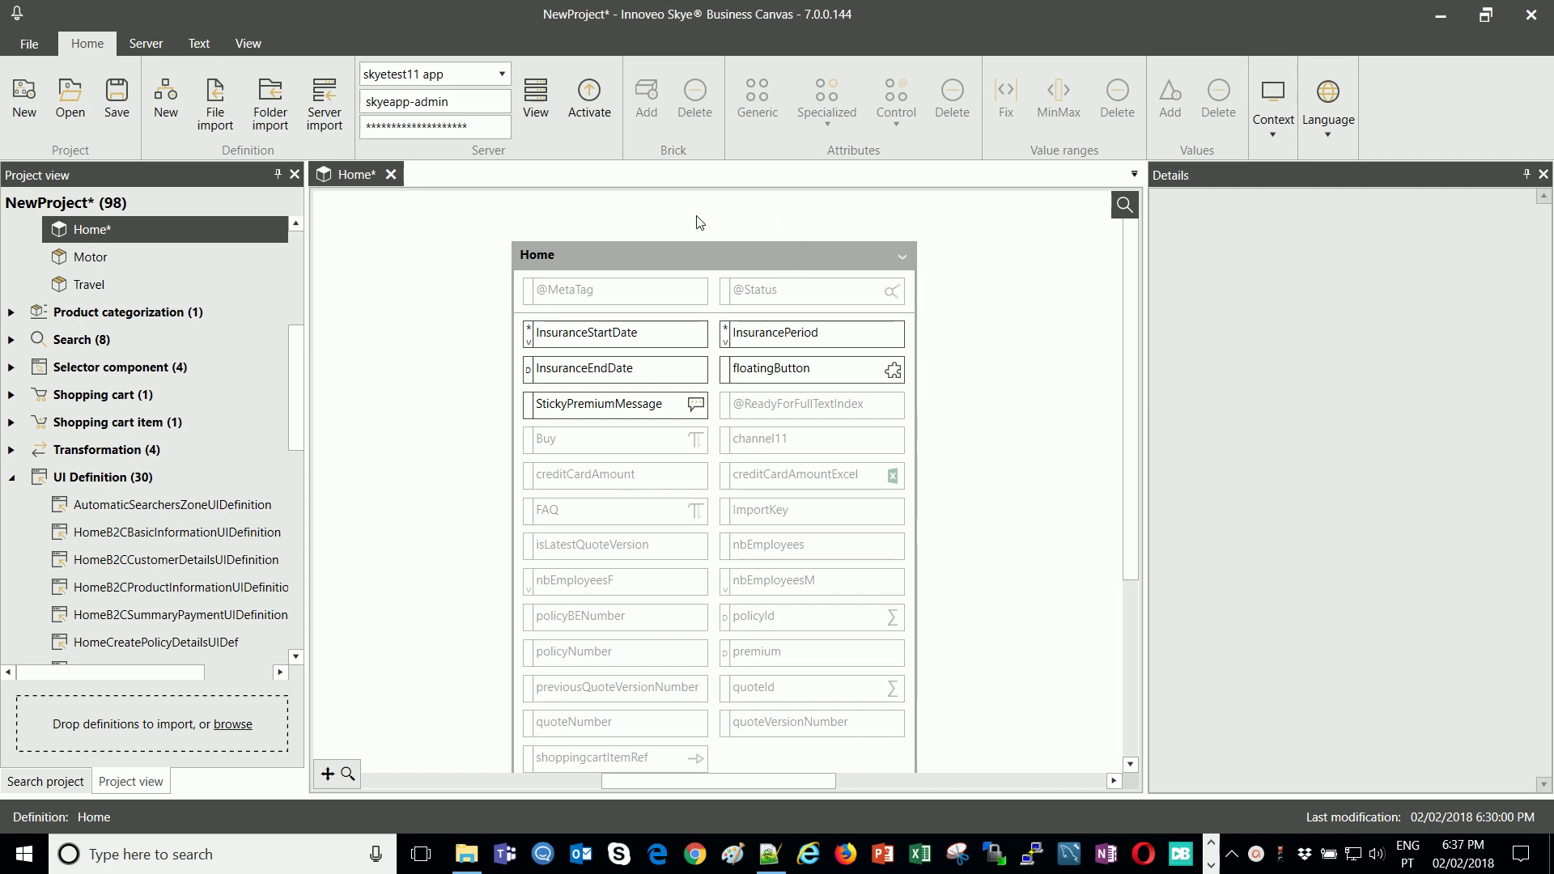
Review StickyPremiumMessage and InsuranceEndDate in the Home brick, and move InsuranceStartDate to the place of InsurancePeriod.
scroll(688, 267, down, 2)
scroll(682, 291, down, 3)
scroll(682, 297, up, 5)
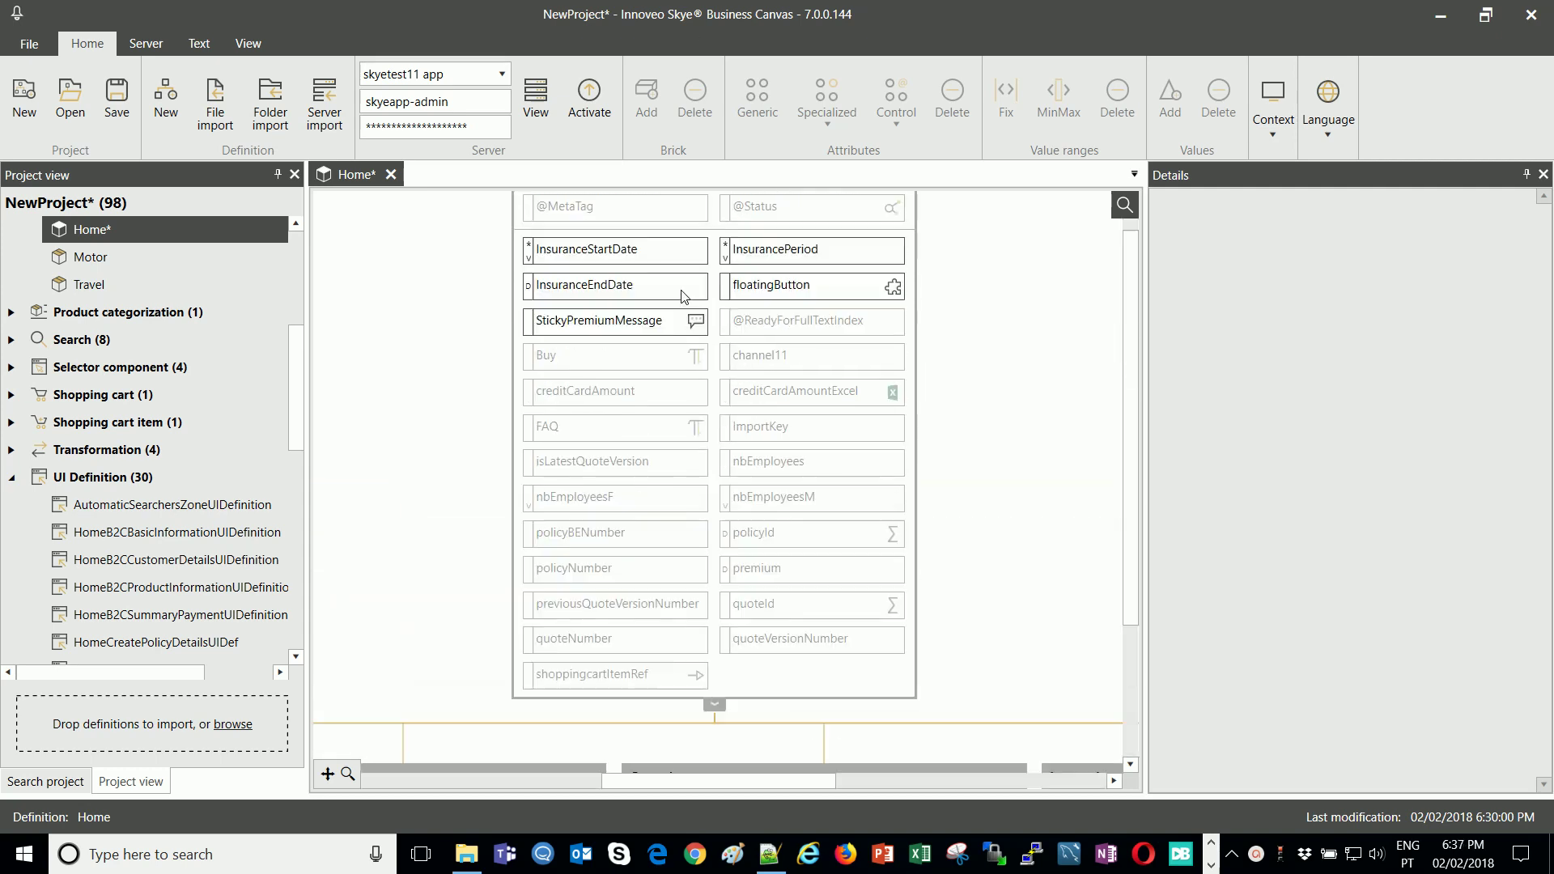
click(653, 420)
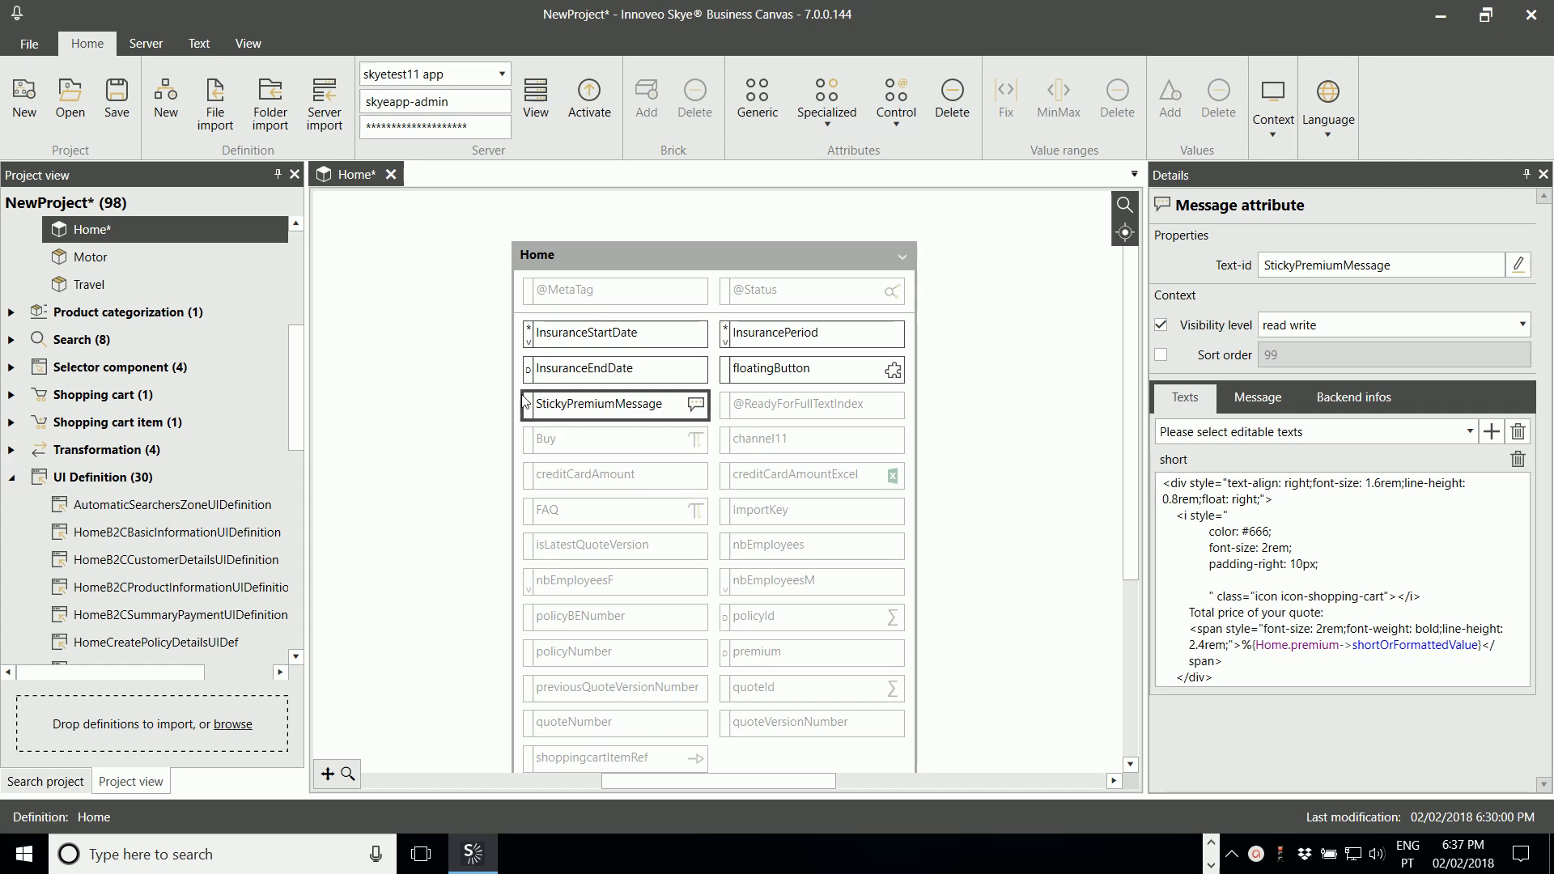
click(569, 380)
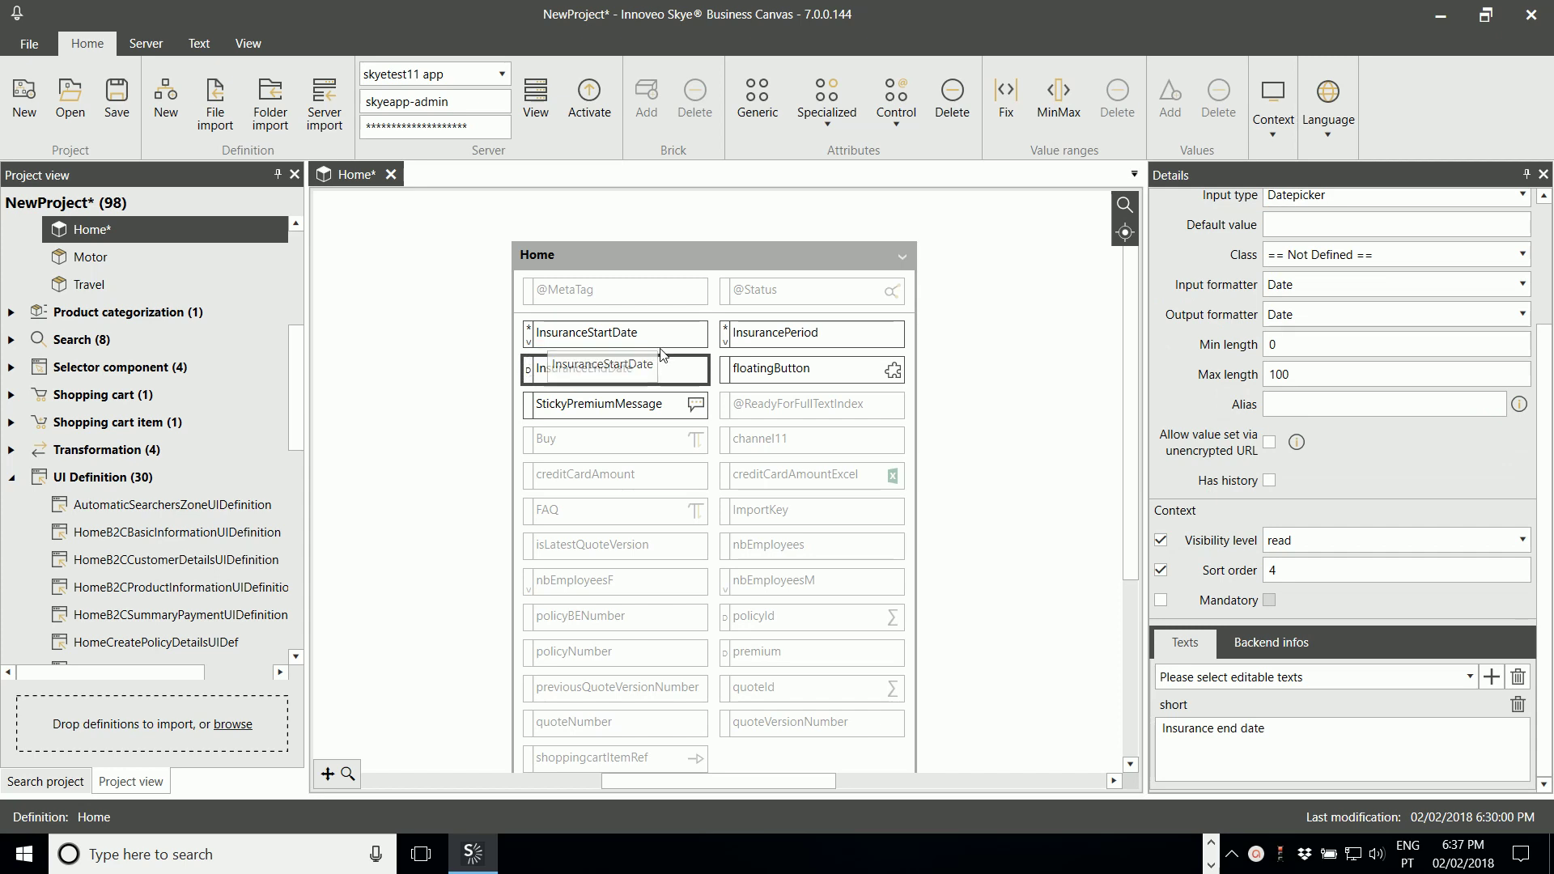
click(741, 344)
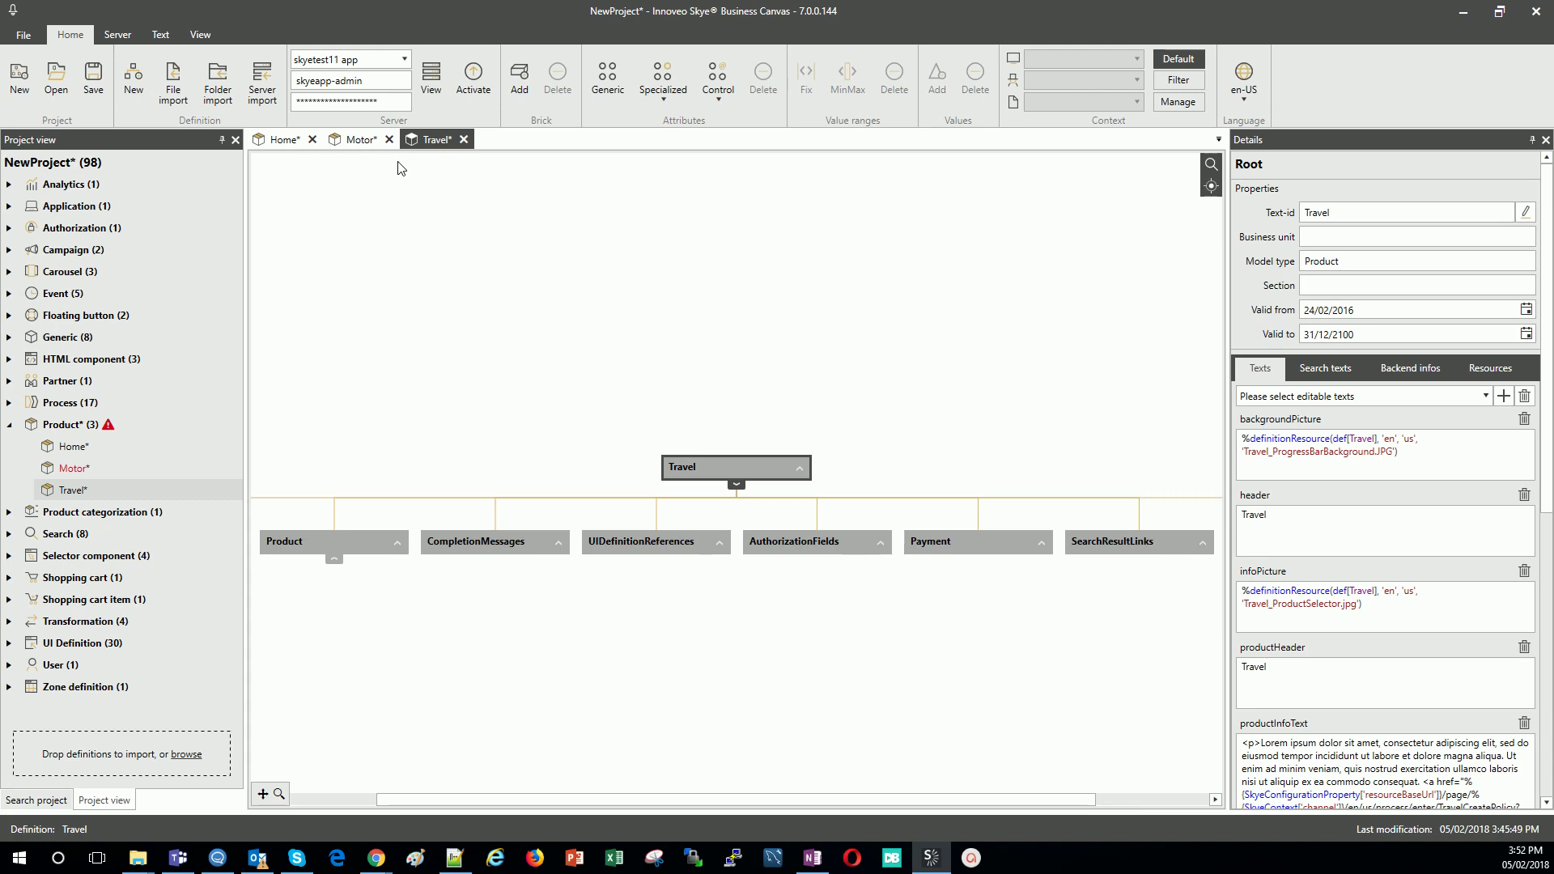
Activate the Travel and Home product definitions on the skyetest11 app server, leaving Motor out.
click(465, 91)
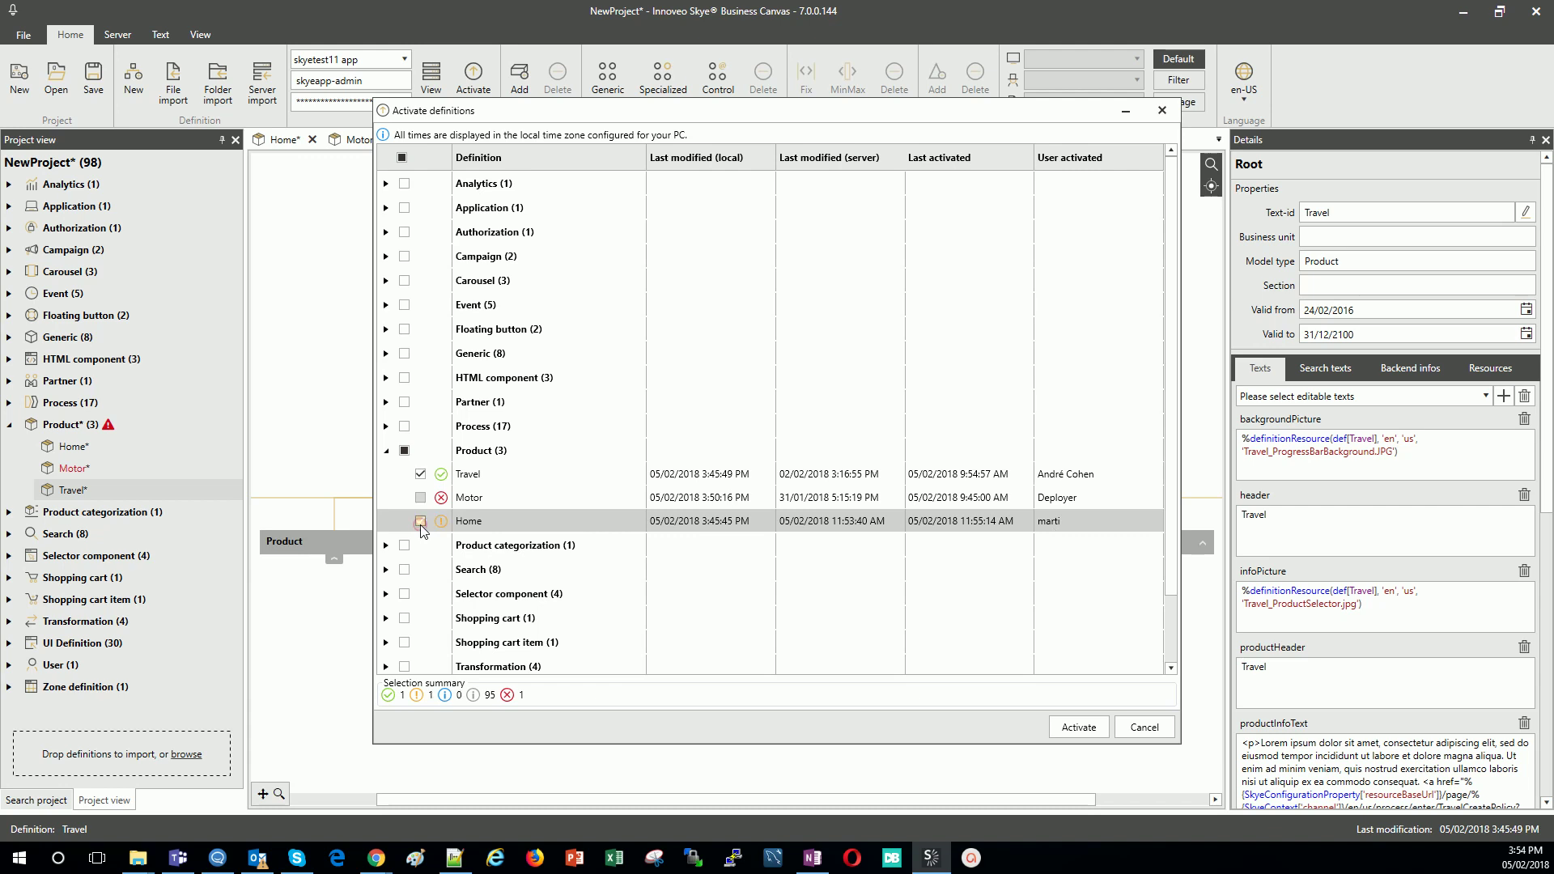
click(426, 524)
click(421, 521)
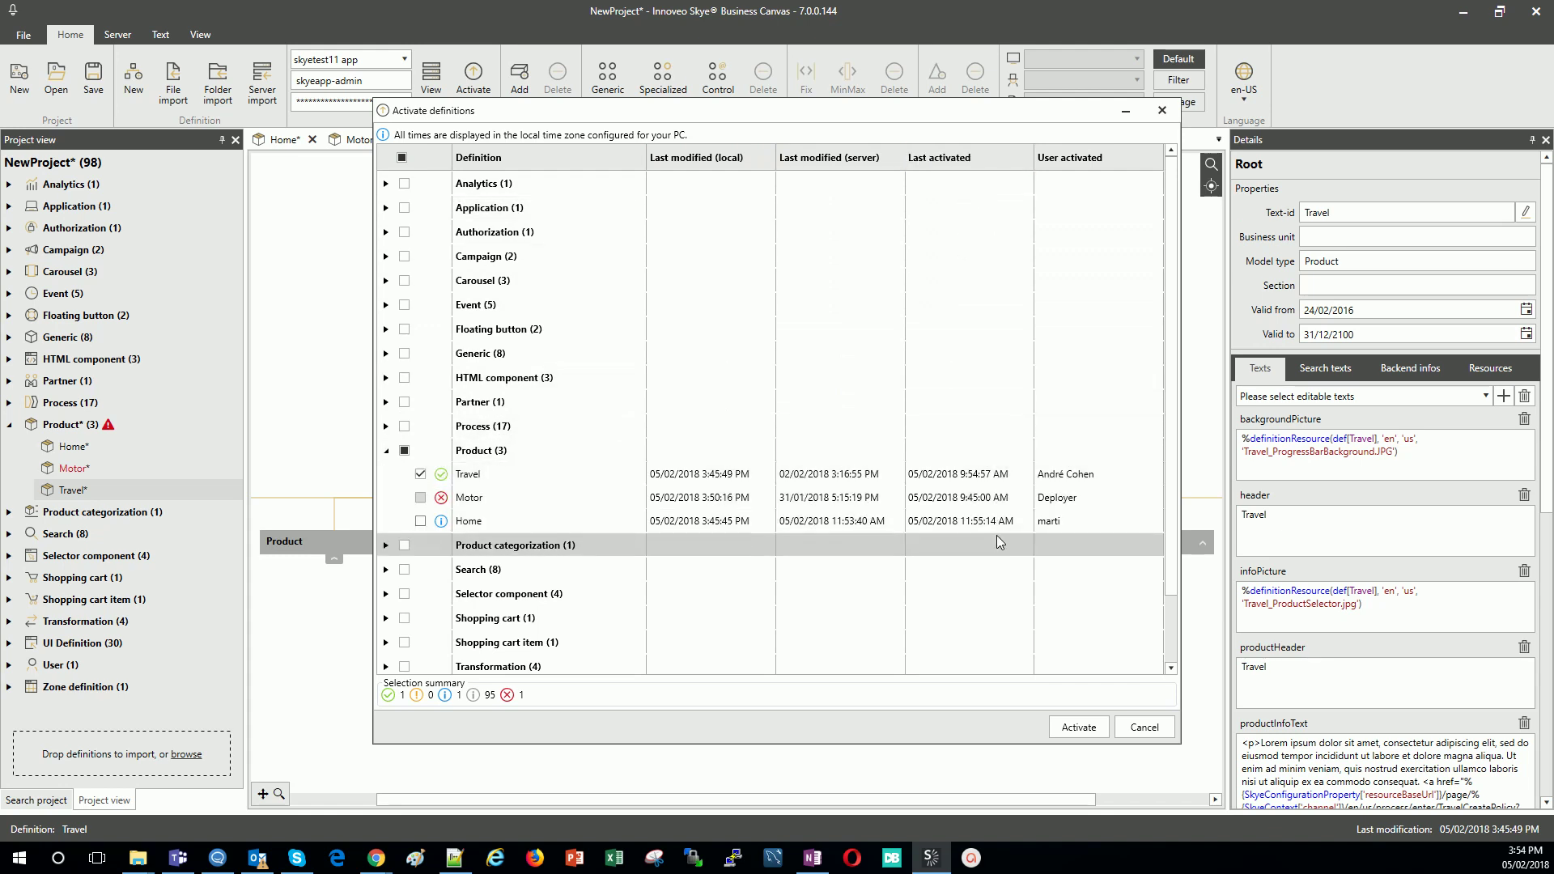
click(1102, 519)
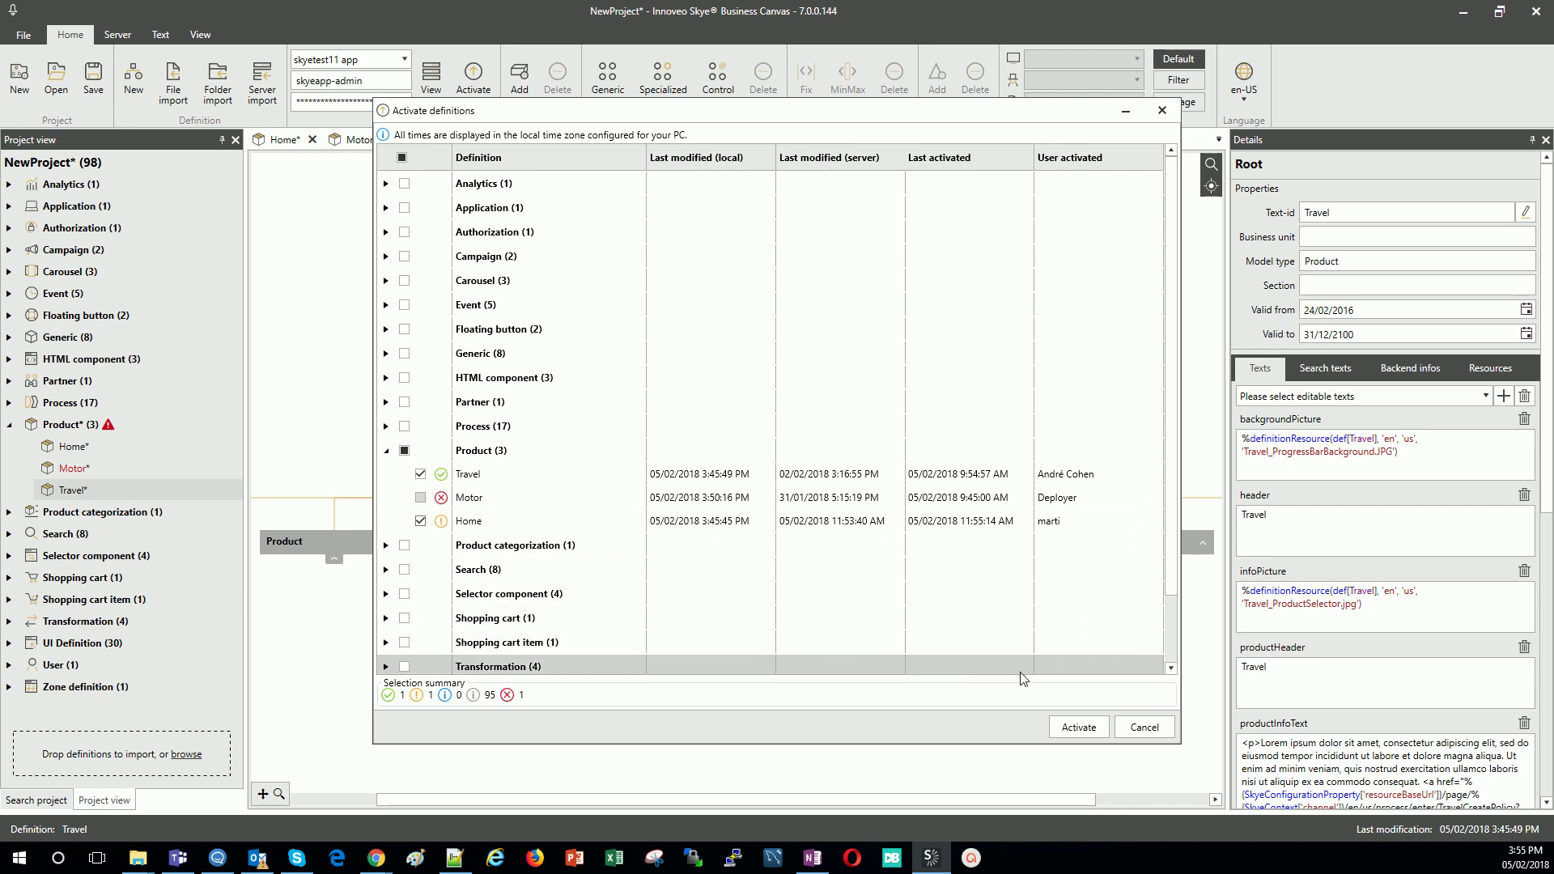
click(1085, 725)
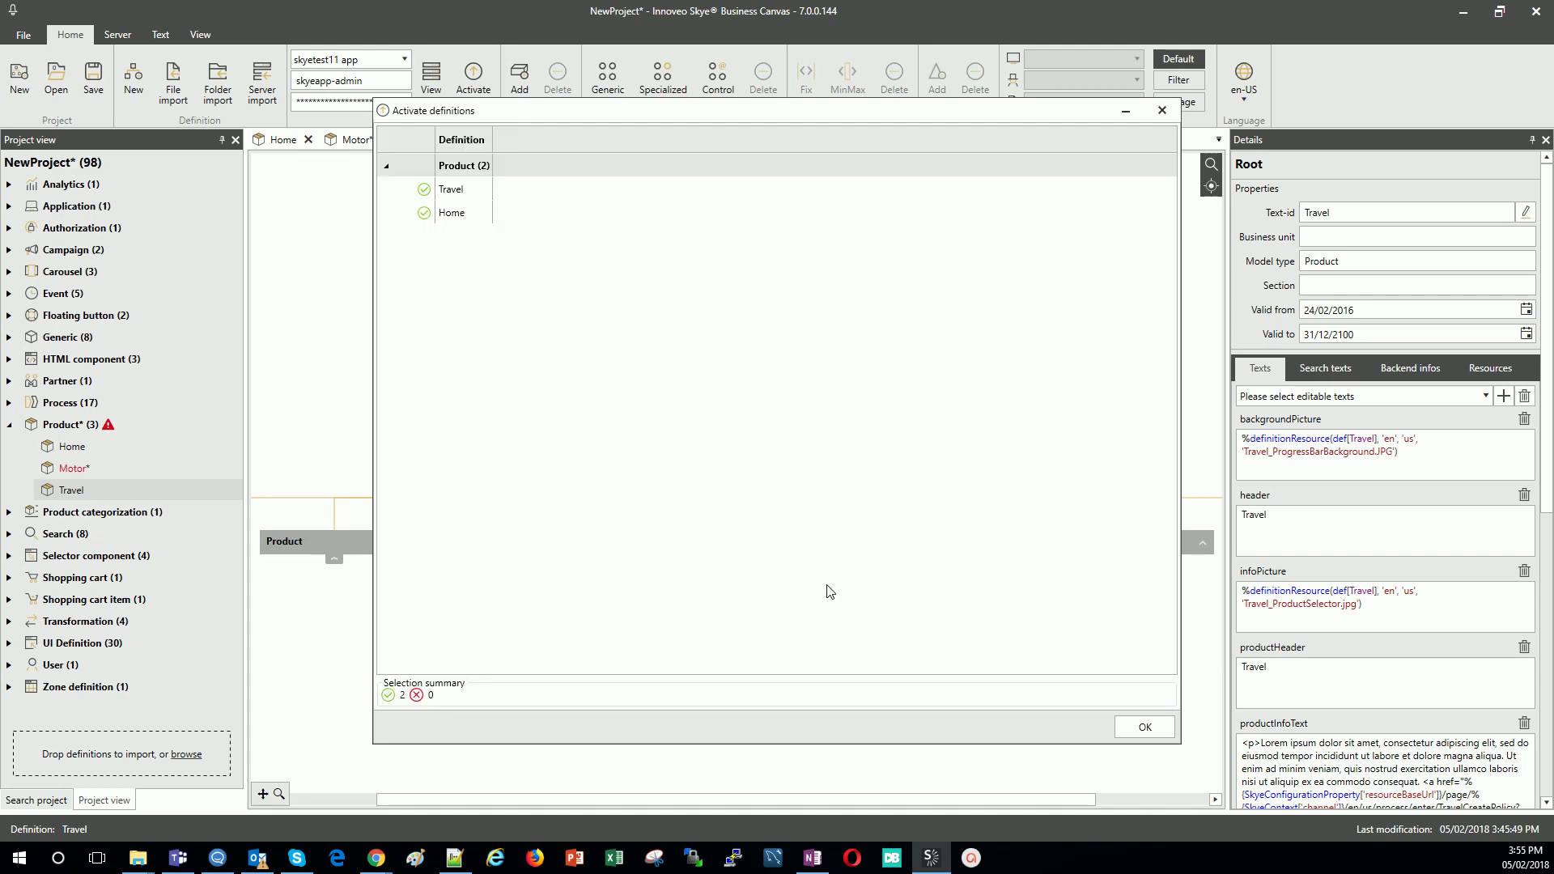
click(1141, 726)
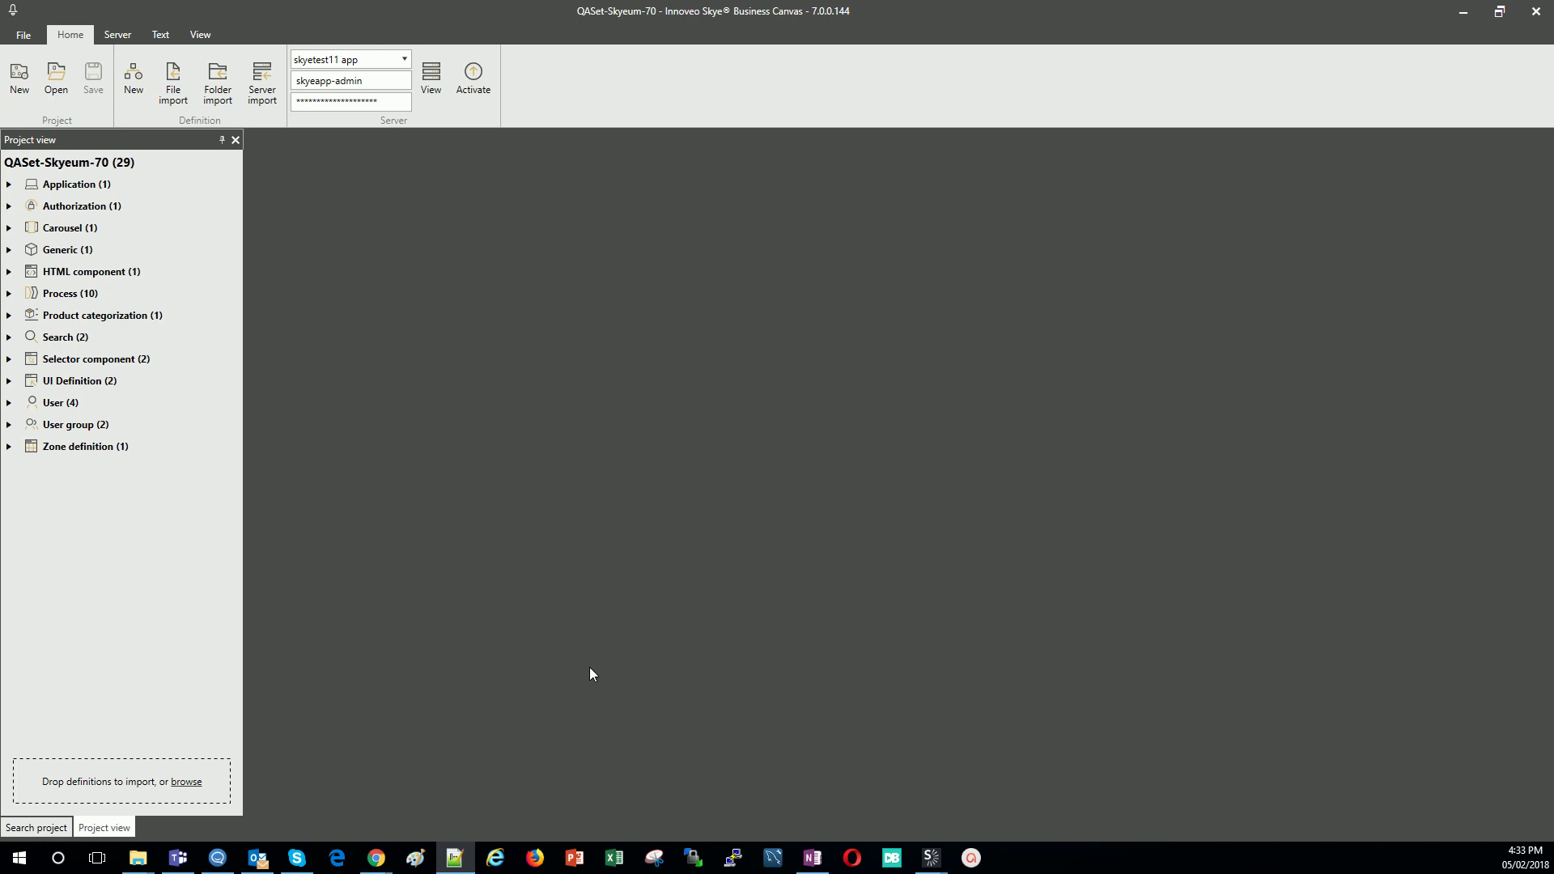
Search the objects of the QASet-Skyeum-70 project for userContextParameterName.
click(42, 827)
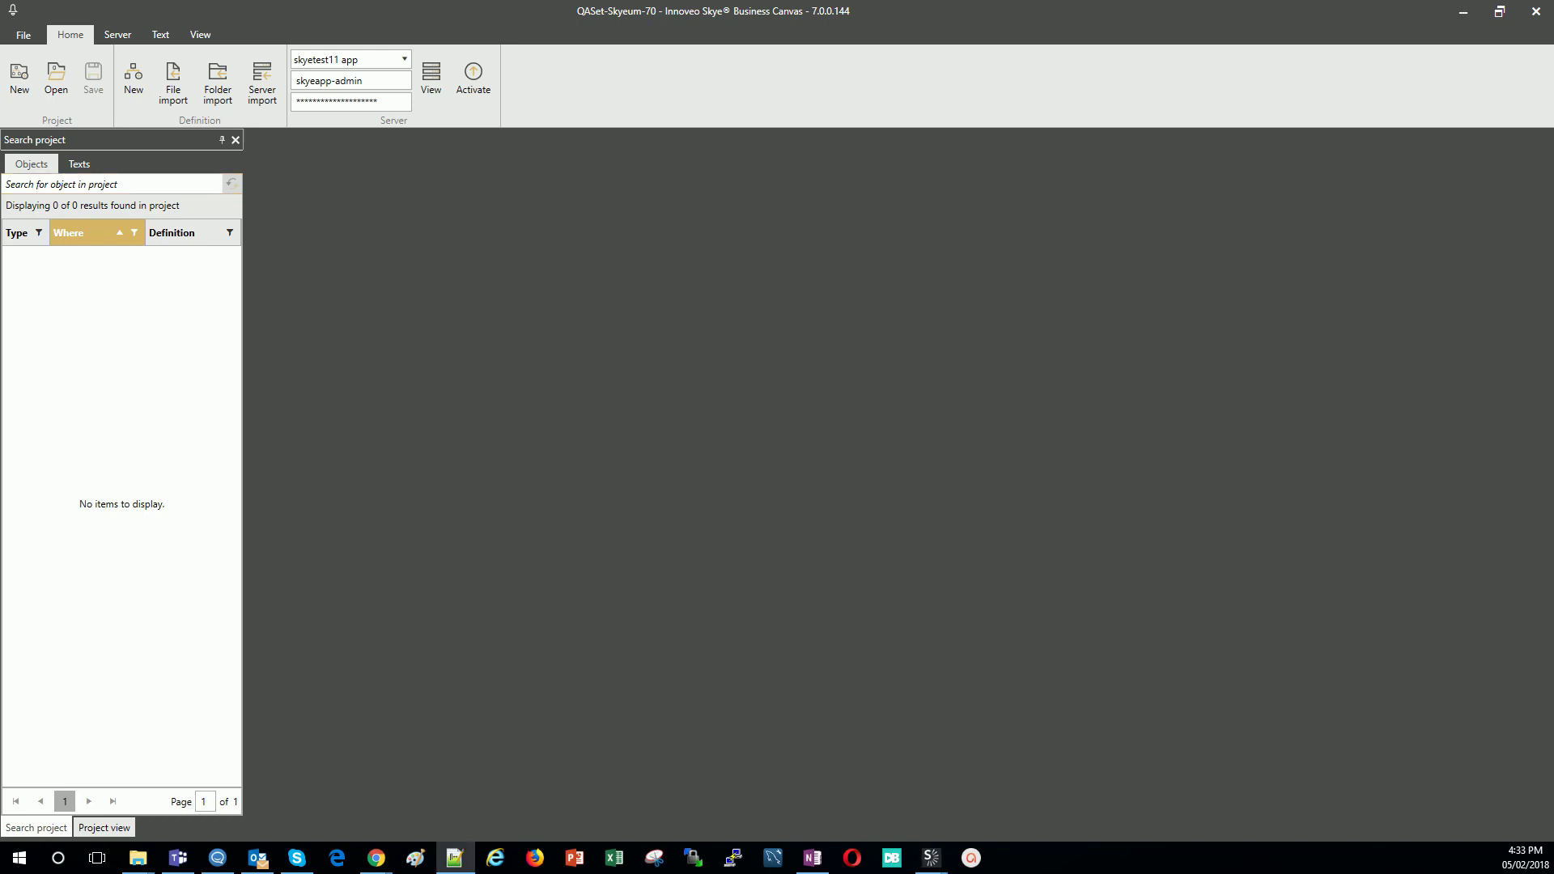
click(131, 180)
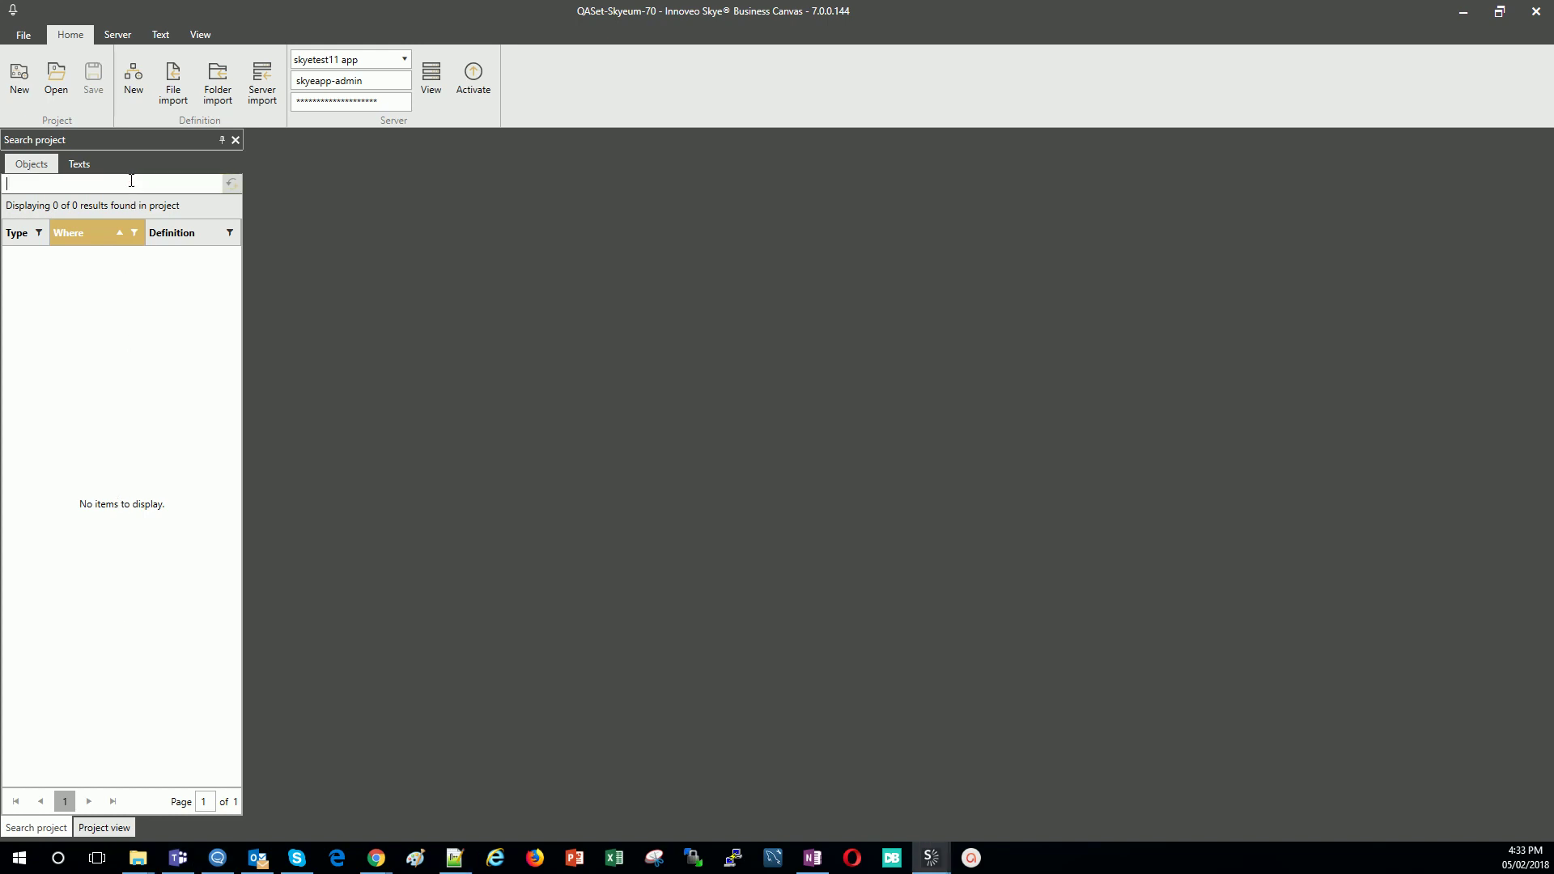
text(userContextParameterName)
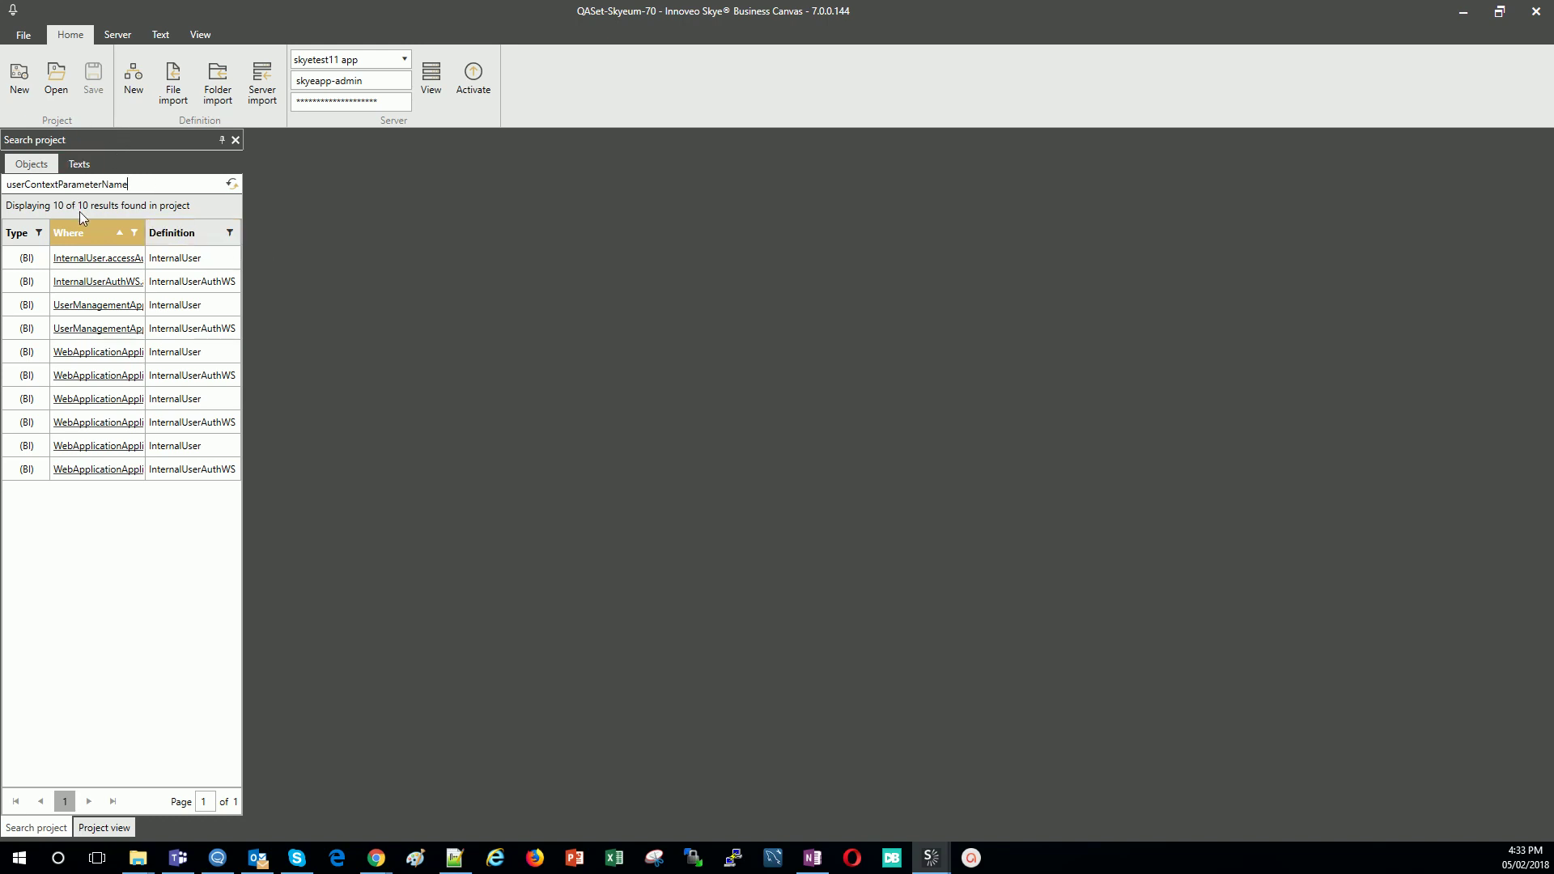
Open the accessAuthorization results in InternalUser and InternalUserAuthWS and examine their userContextParameterName backend info.
click(112, 261)
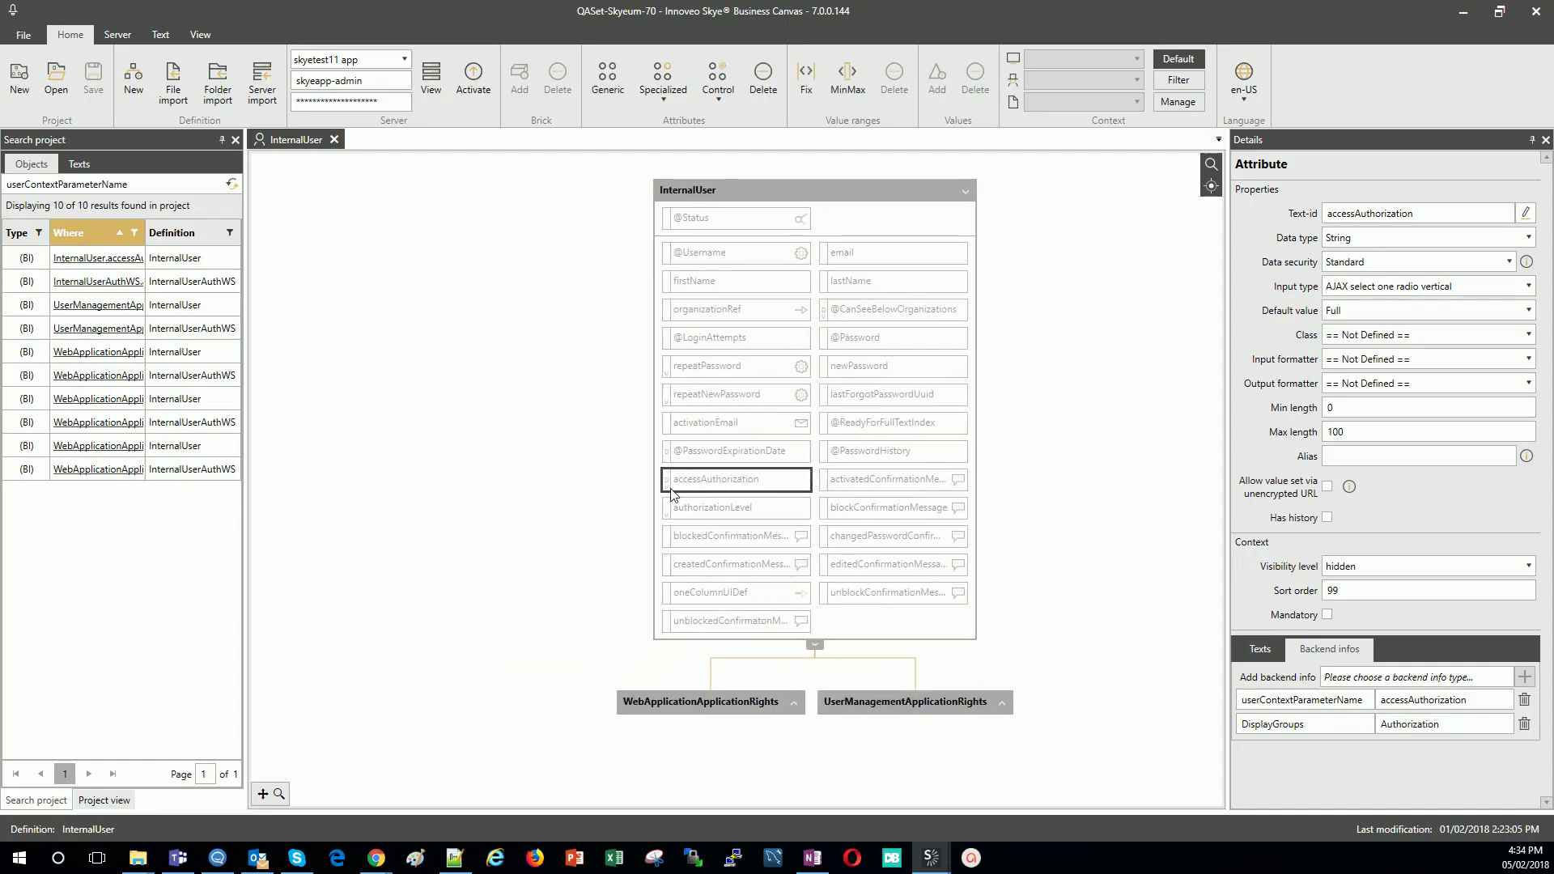
drag(1364, 699, 1246, 699)
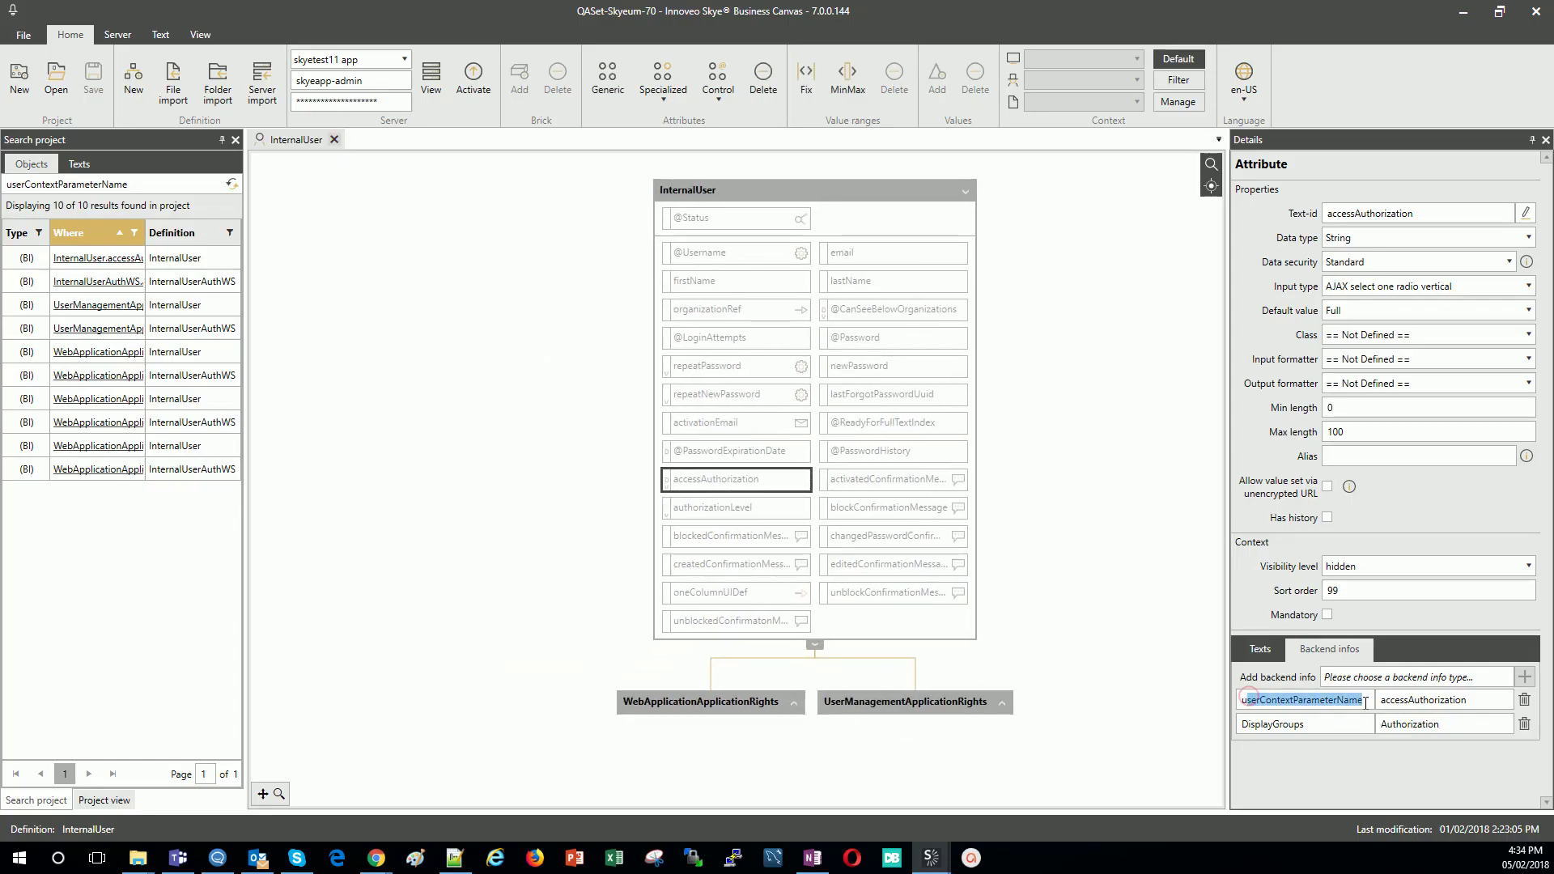
click(119, 281)
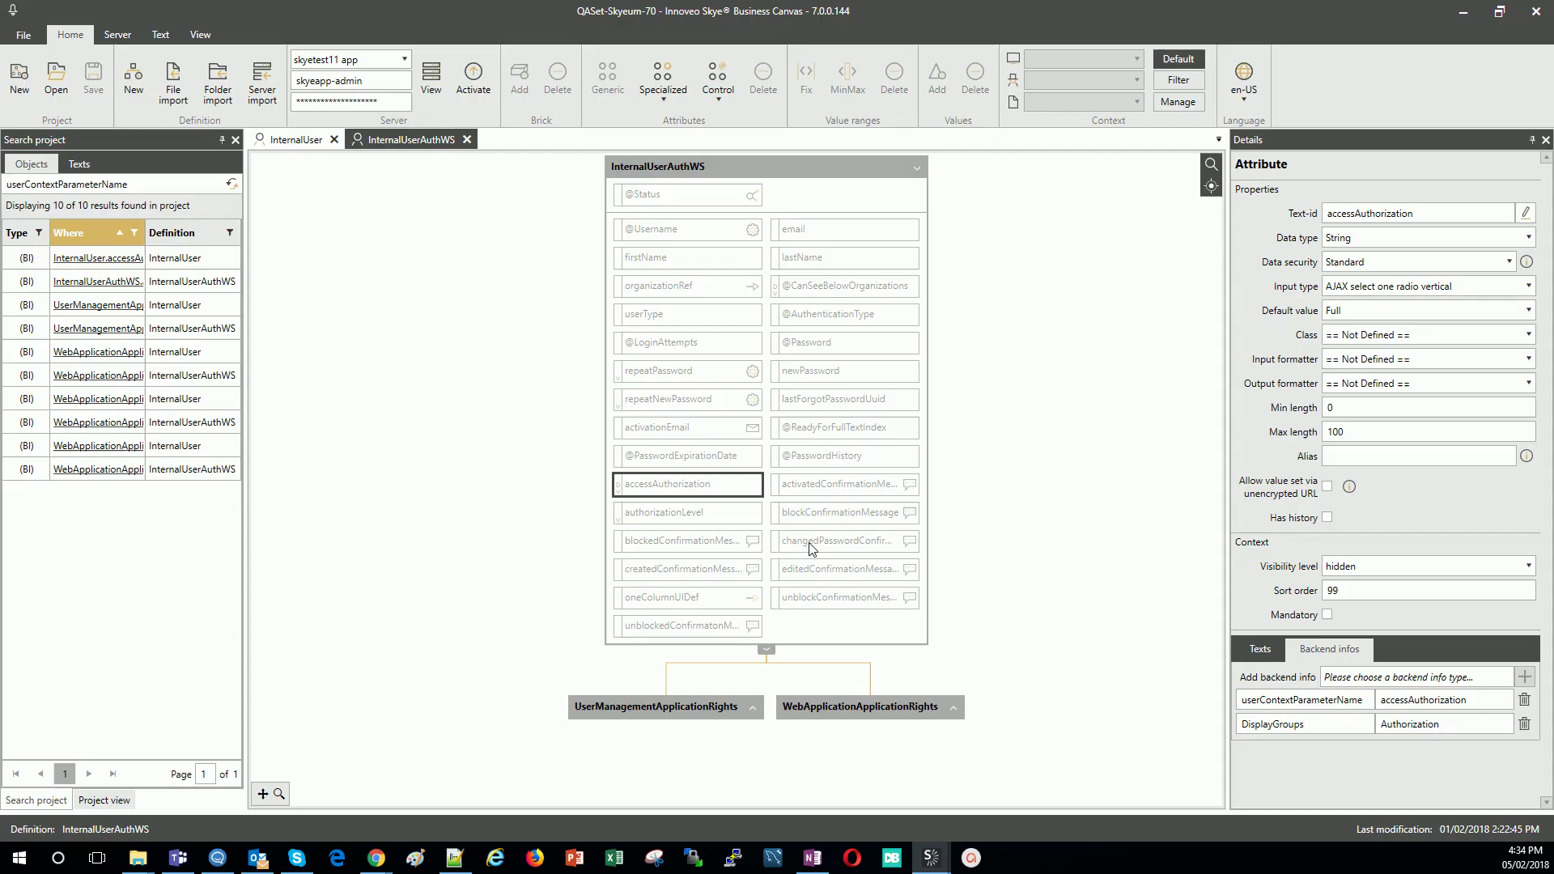
click(1303, 699)
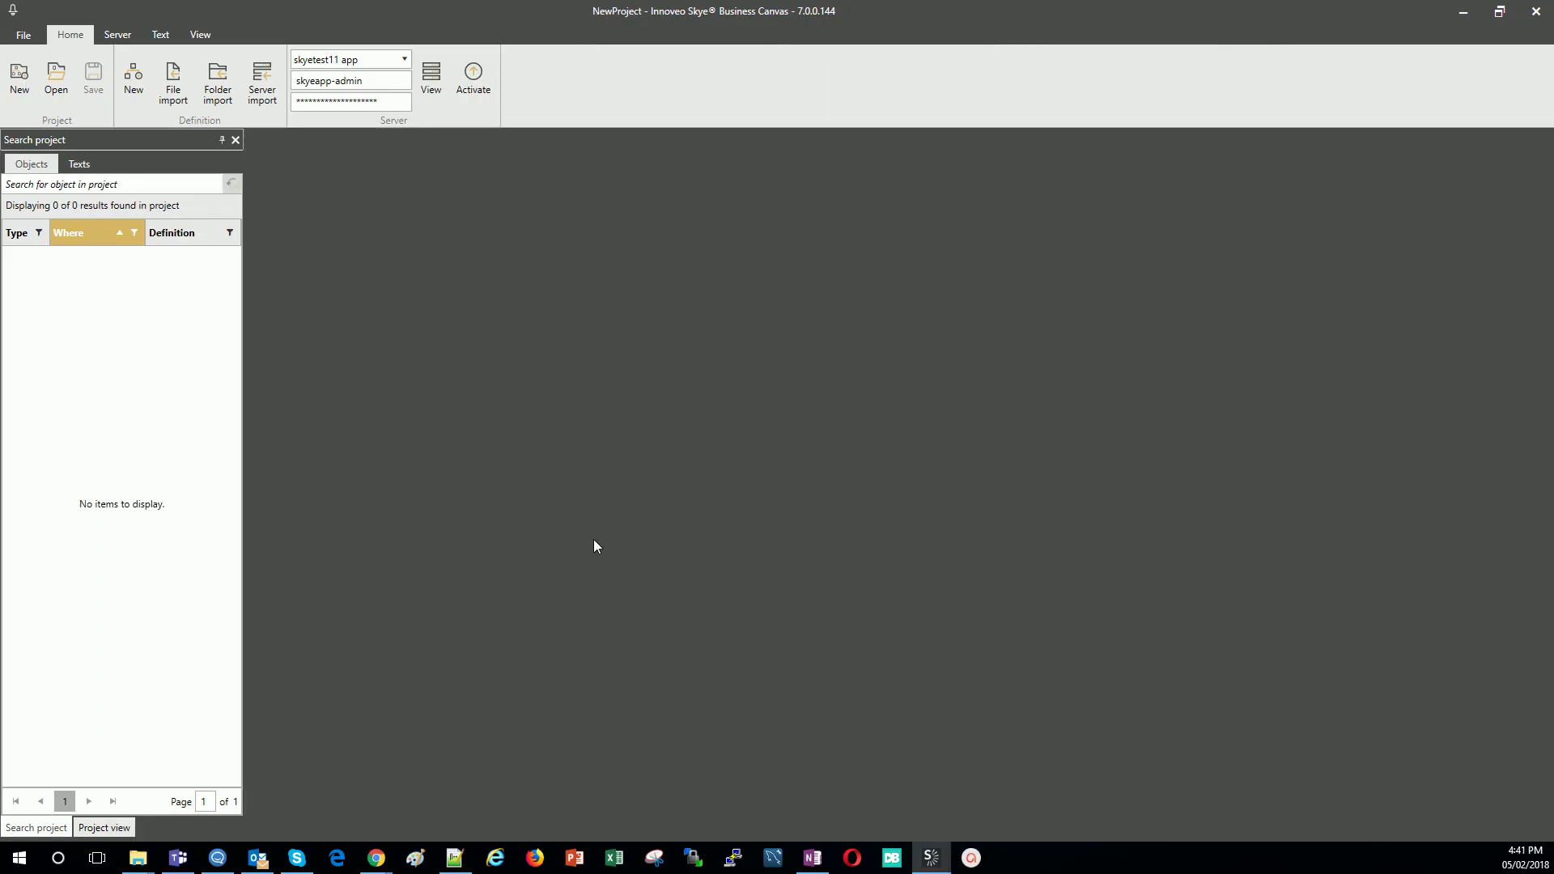
Search the texts of NewProject for the style class skyeOption--button.
click(70, 164)
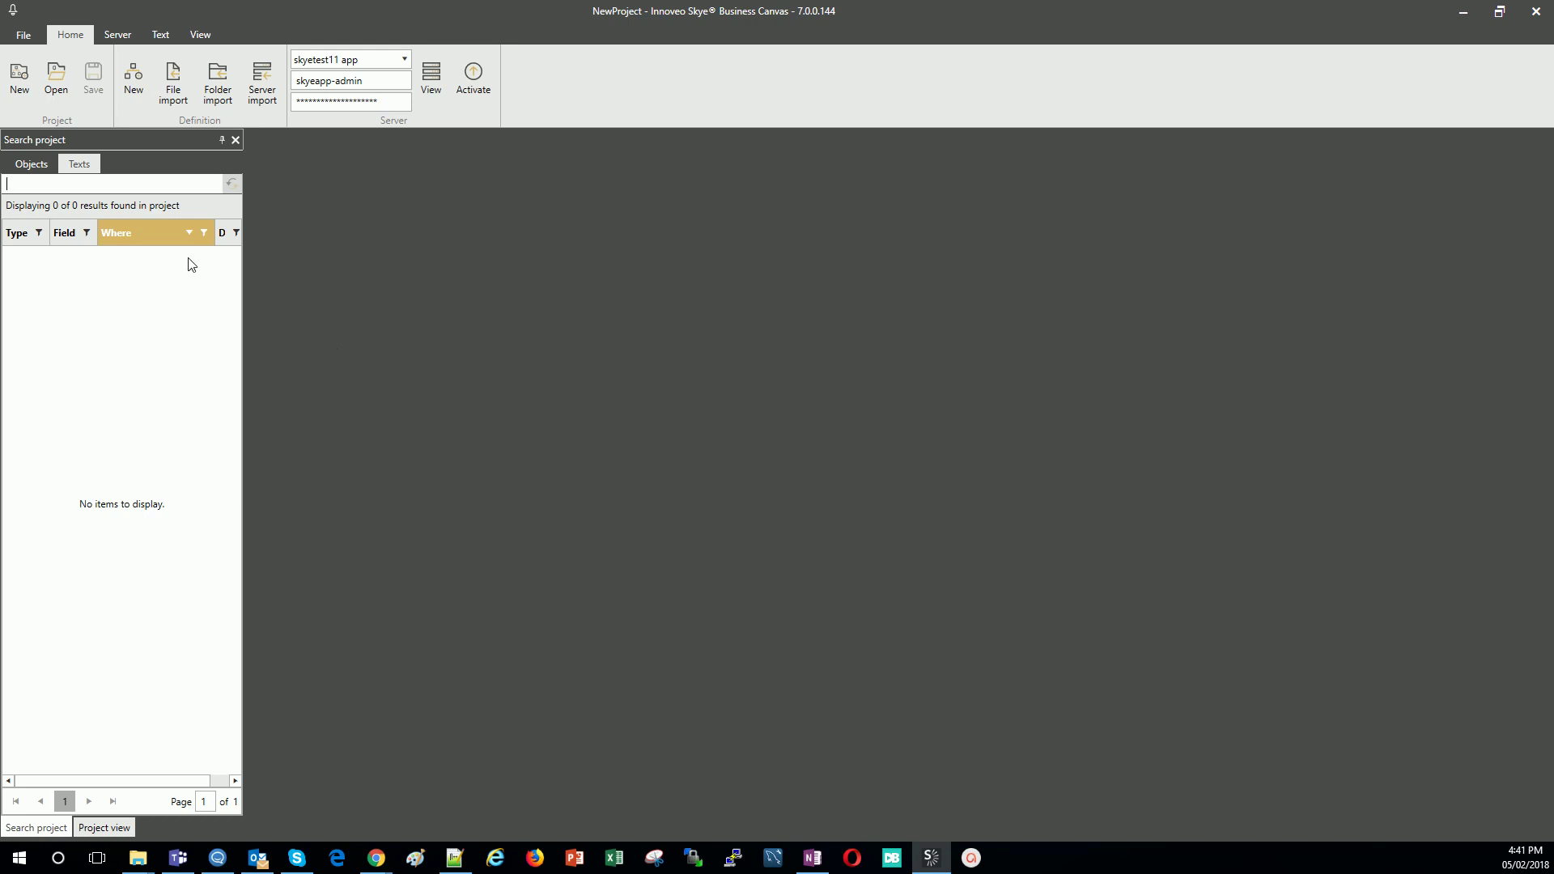
click(157, 186)
key(ctrl+v)
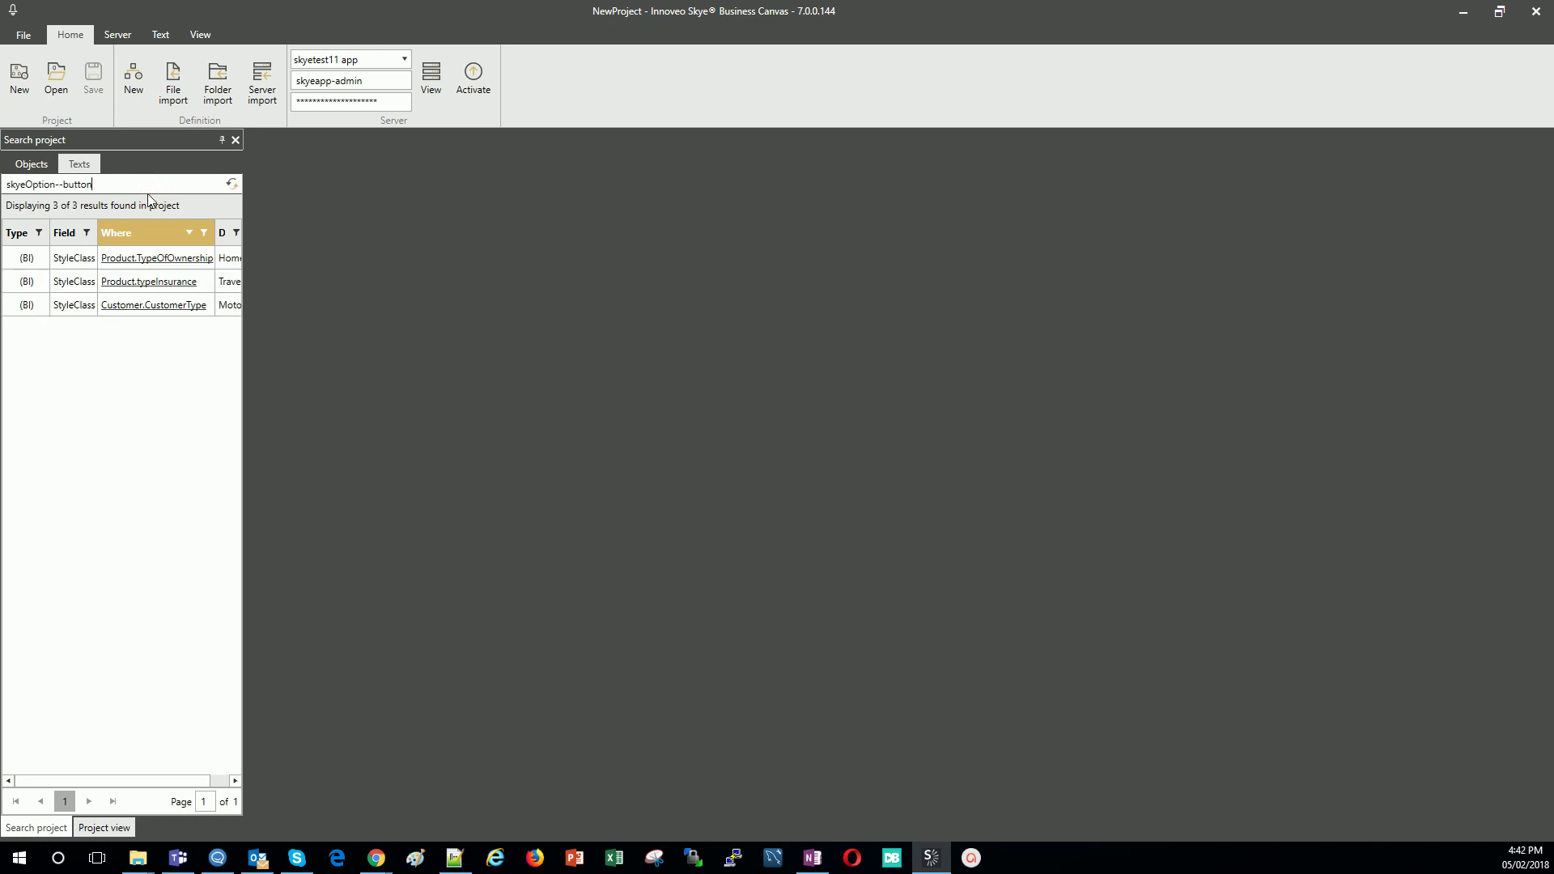
Open the Product.TypeOfOwnership result in Home and set its StyleClass backend info to sk-option--button.
click(133, 259)
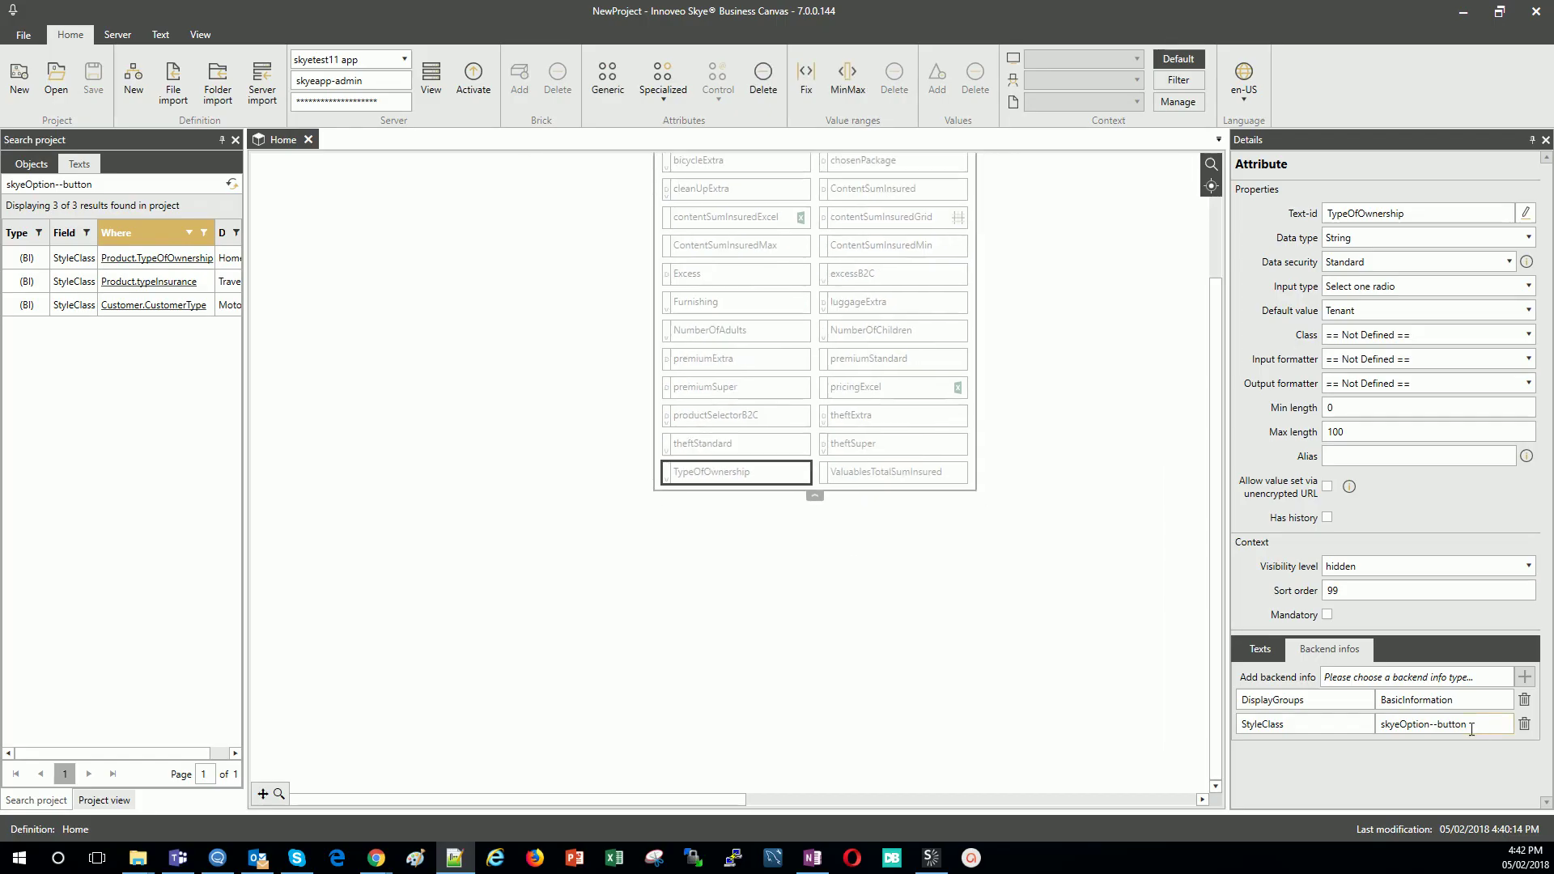
key(ctrl+a)
text(sk-option--button)
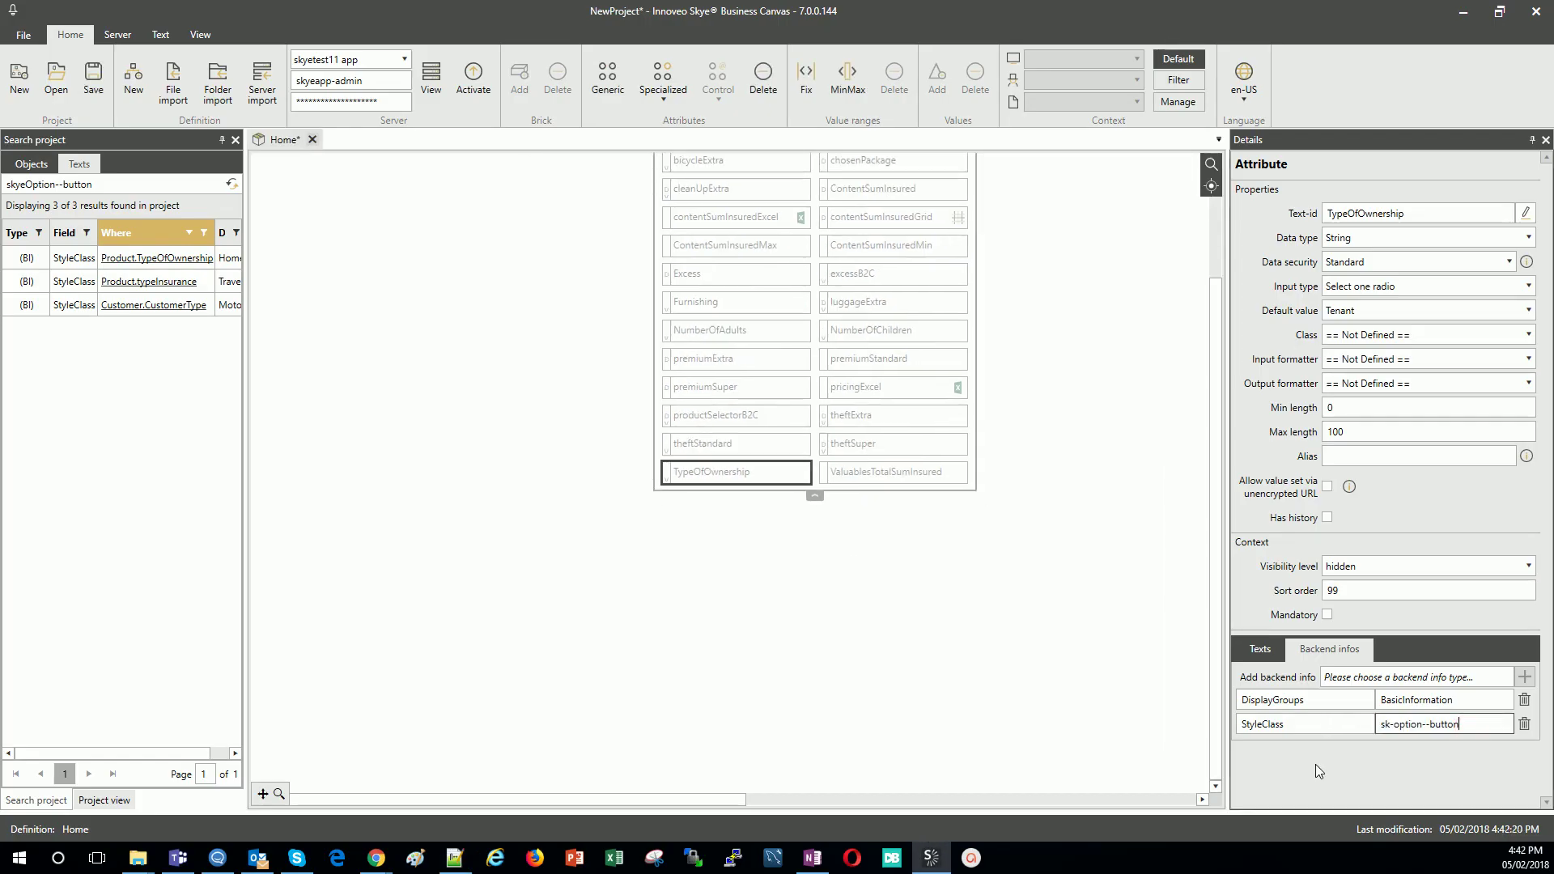
Open the Product.typeInsurance result in Travel and set its StyleClass backend info to sk-option--button.
click(135, 284)
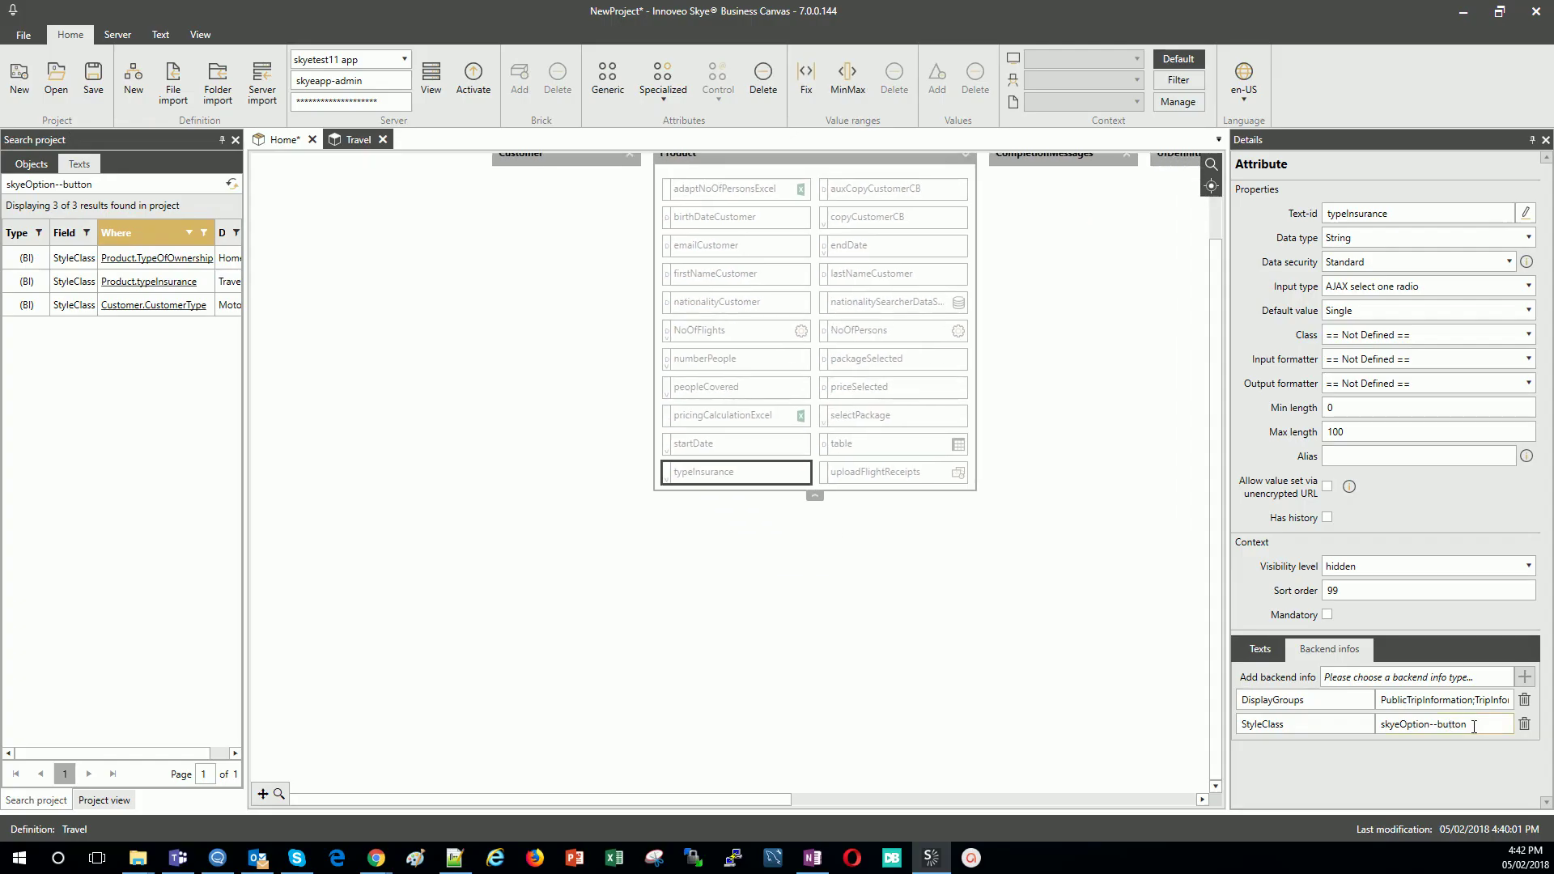
click(1474, 726)
key(ctrl+a)
text(sk-option--button)
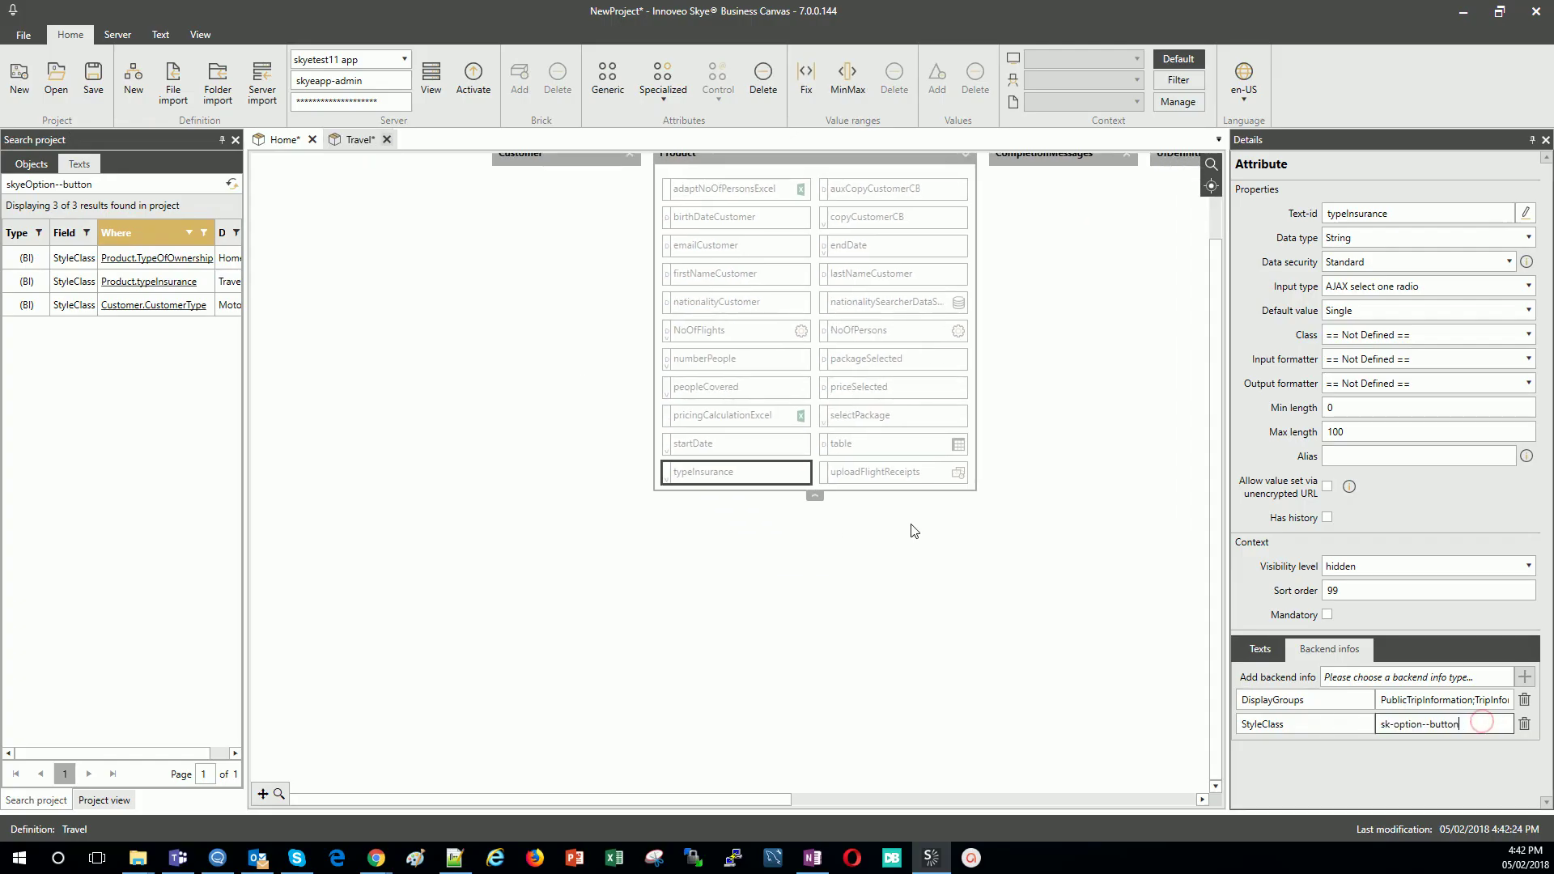
Open the Customer.CustomerType result in Motor and set its StyleClass backend info to sk-option--button.
click(180, 309)
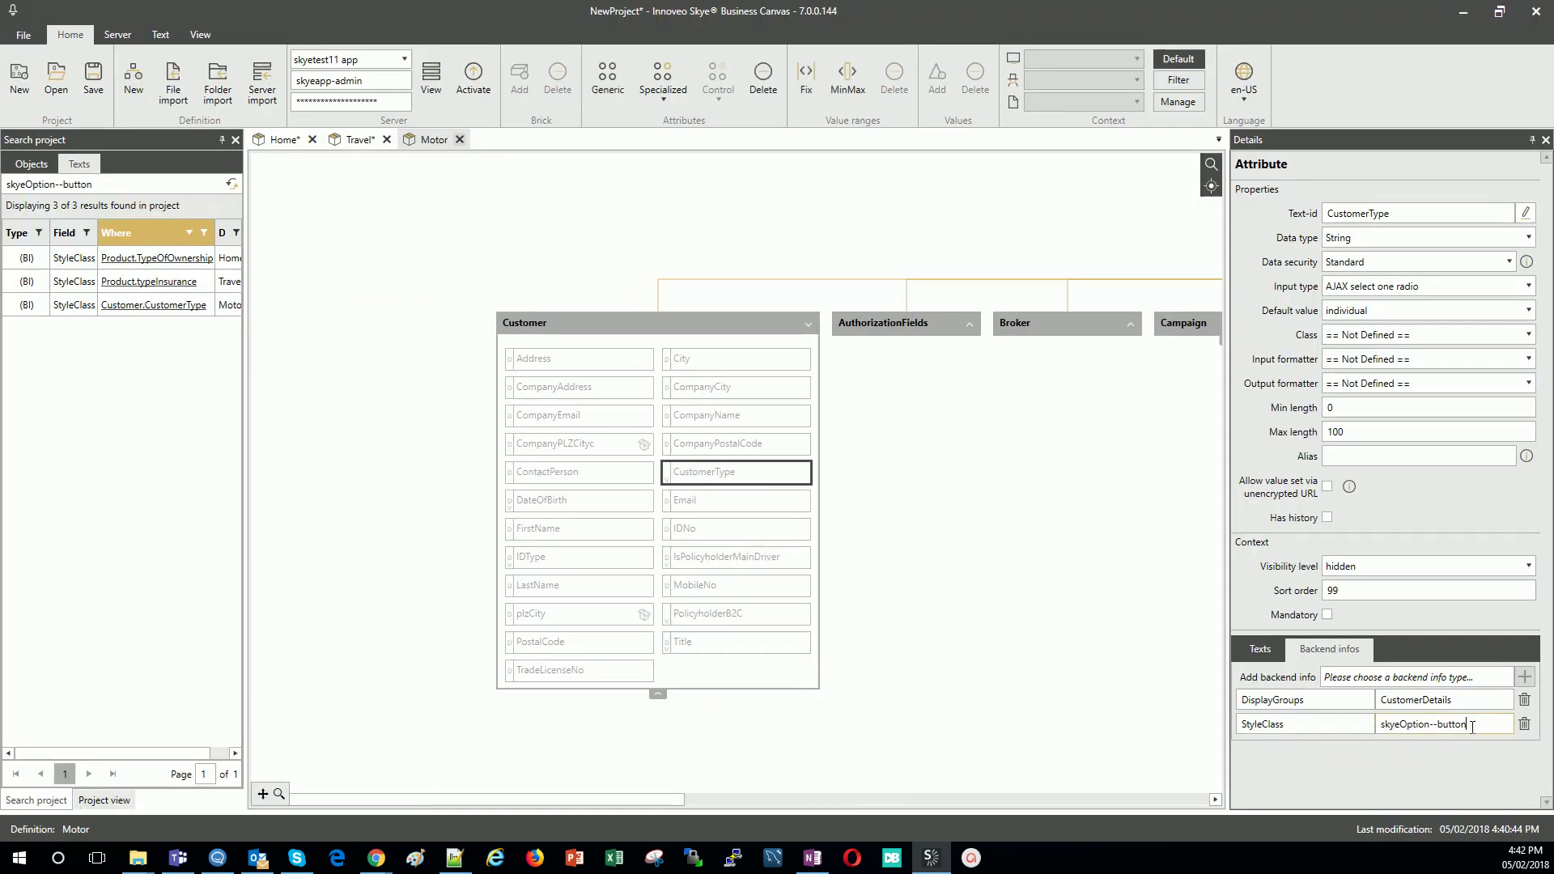
click(1469, 725)
key(ctrl+a)
text(sk-option--button)
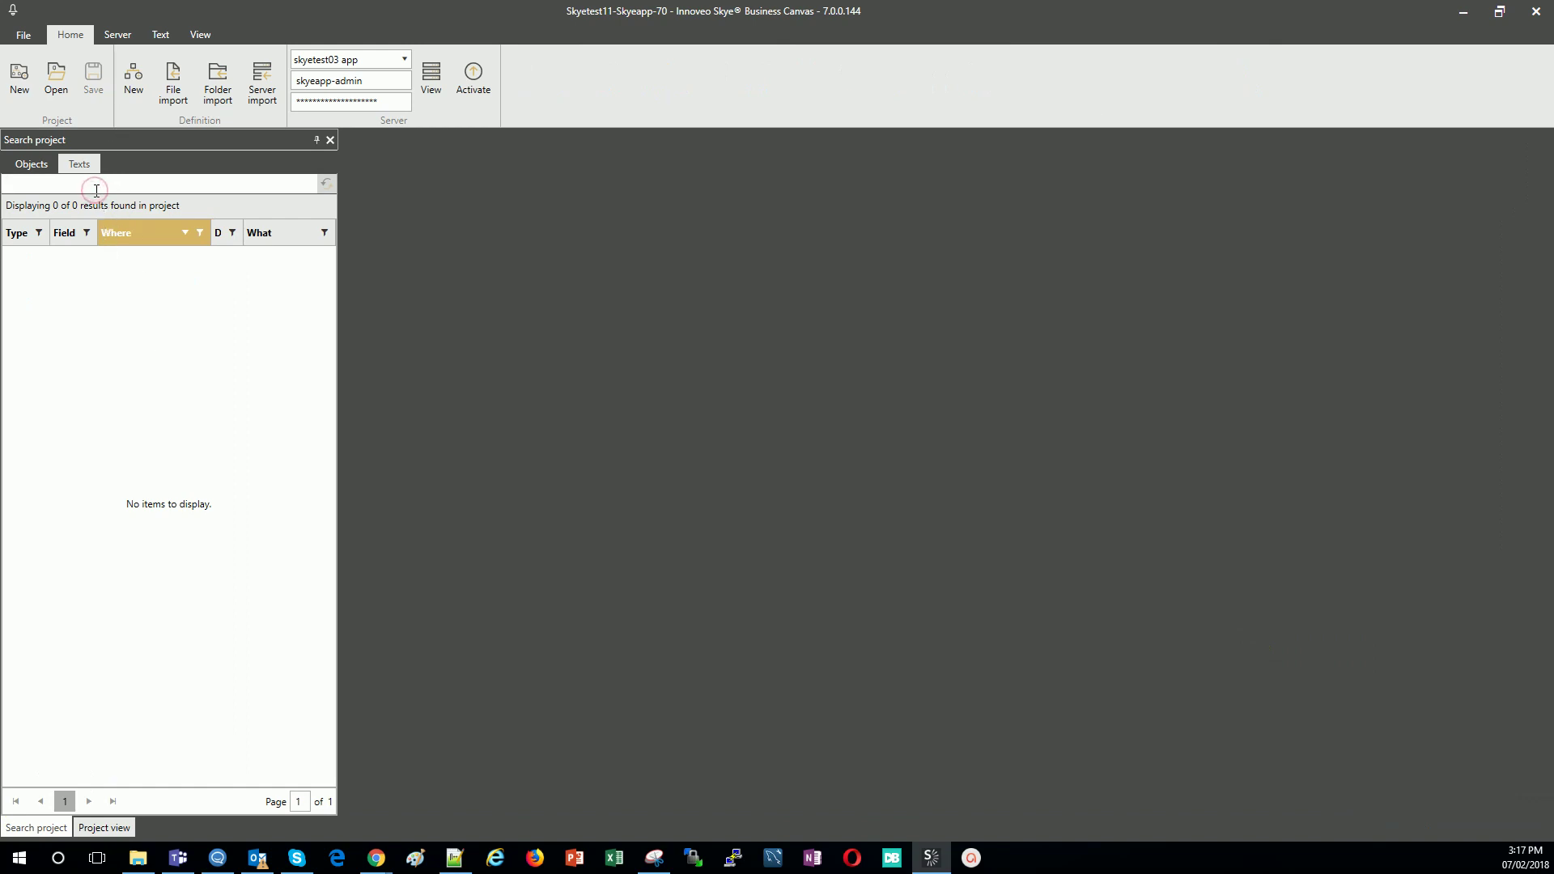
Search the texts of the Skyetest11-Skyeapp-70 project for Email validator.
text(Email validator)
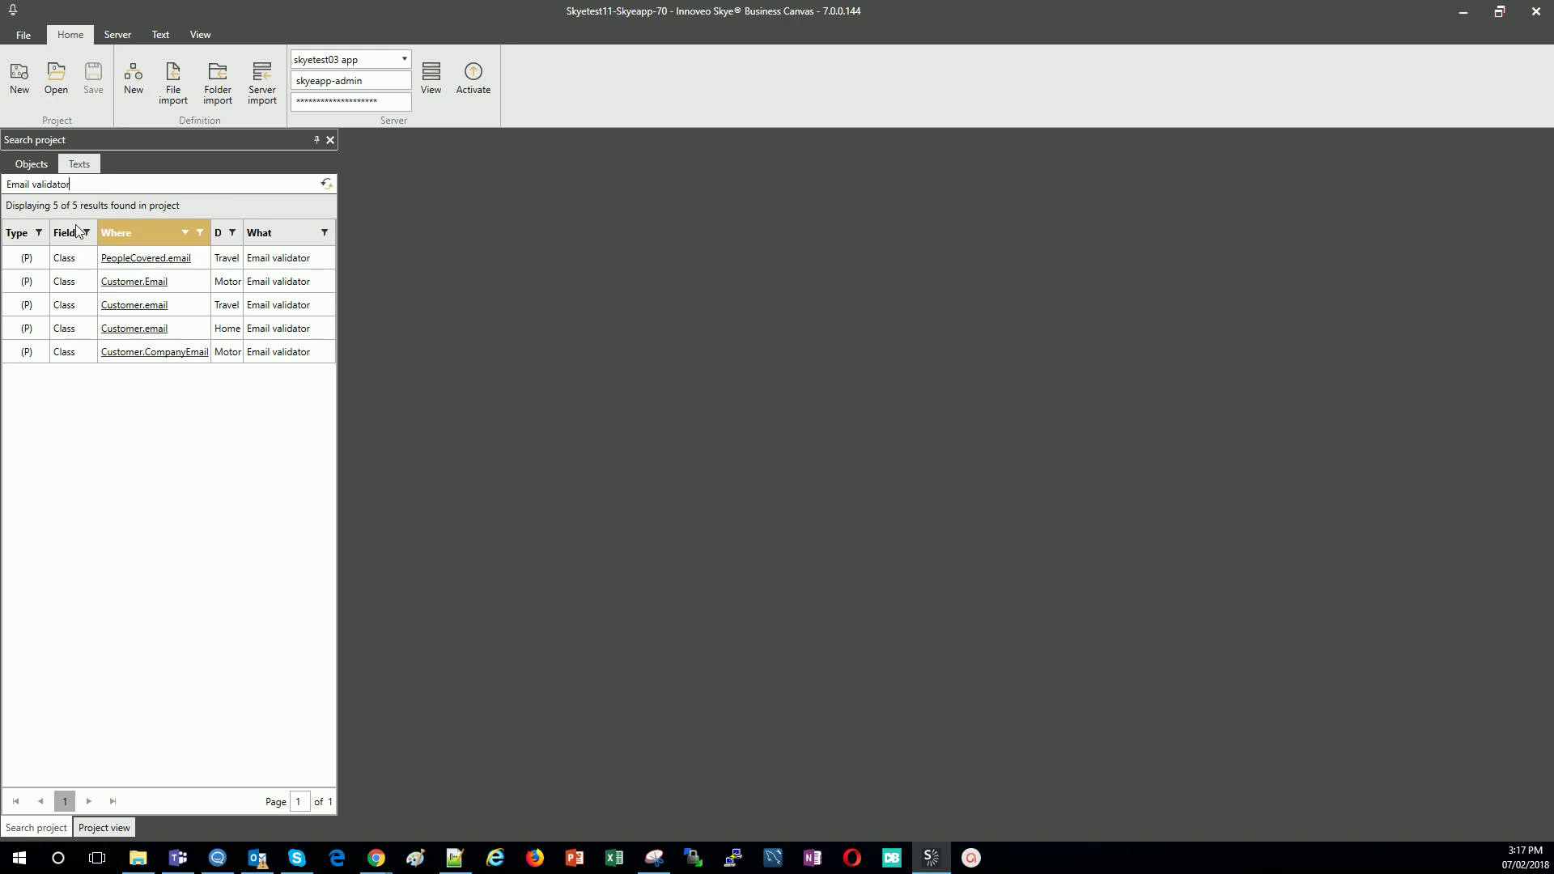
Open the Email validator search results Customer.Email in Motor and Customer.email in Travel.
click(147, 285)
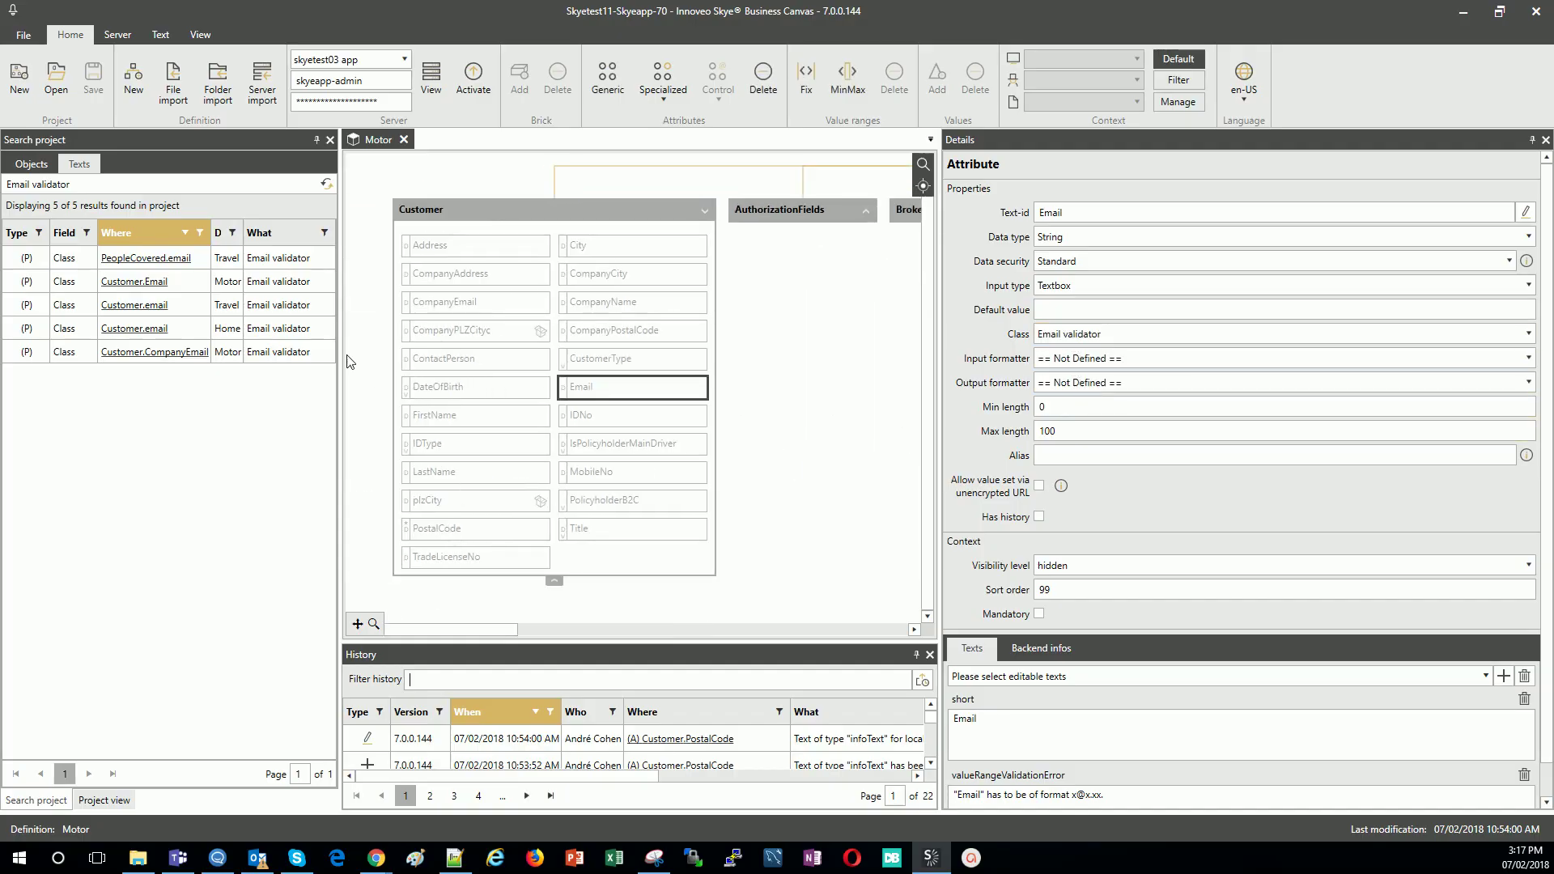
click(154, 306)
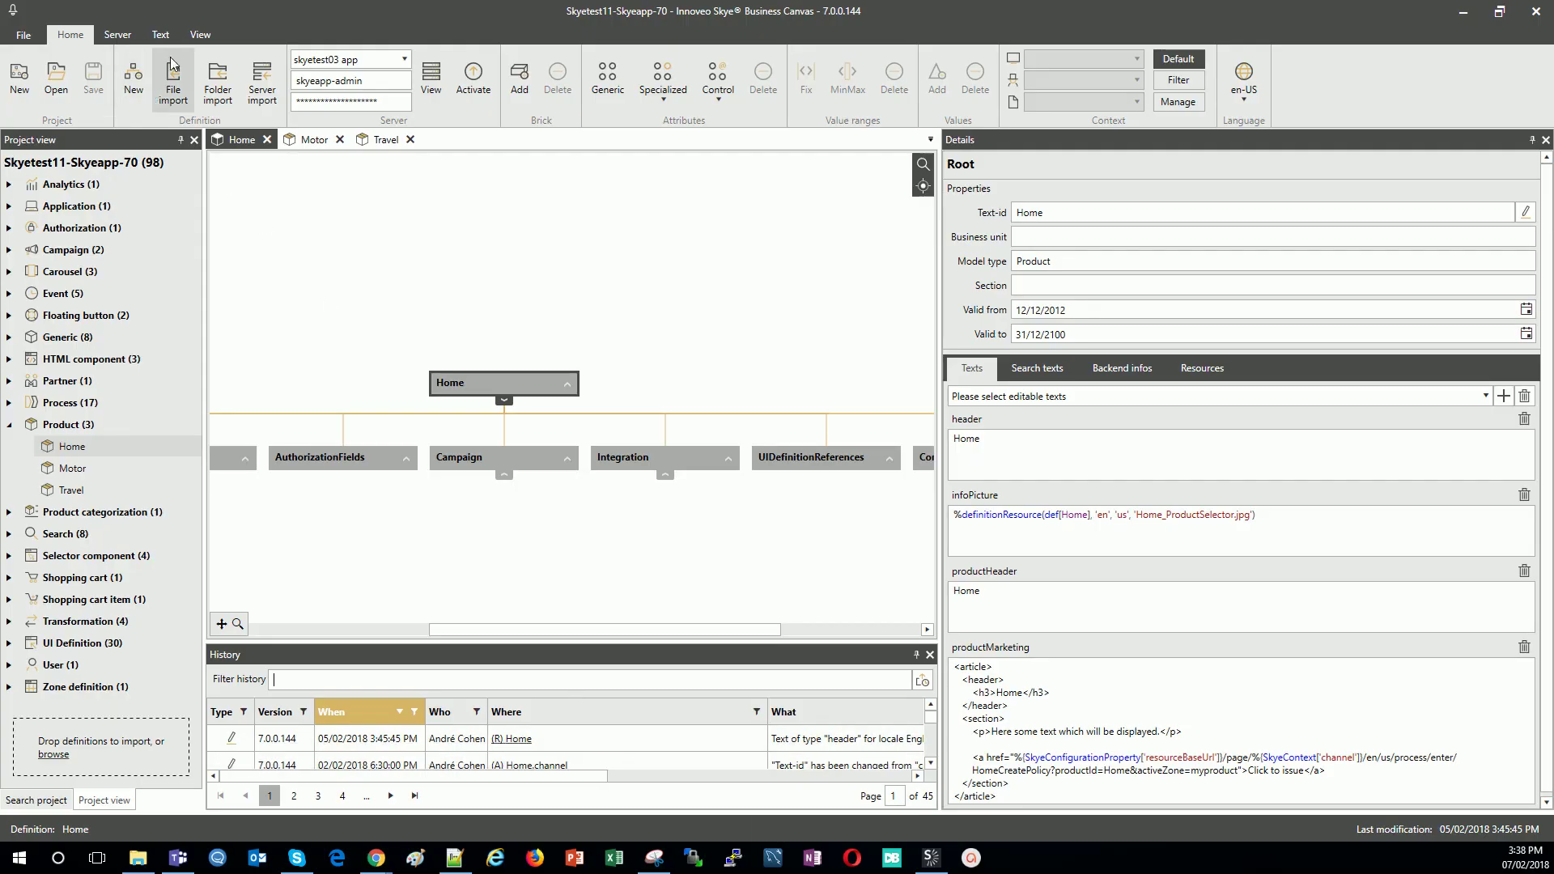
Export the texts of all available definitions, leaving Analytics and Authorization unselected, to Skyetest11-Skyeapp-70_Texts on the Desktop.
click(169, 35)
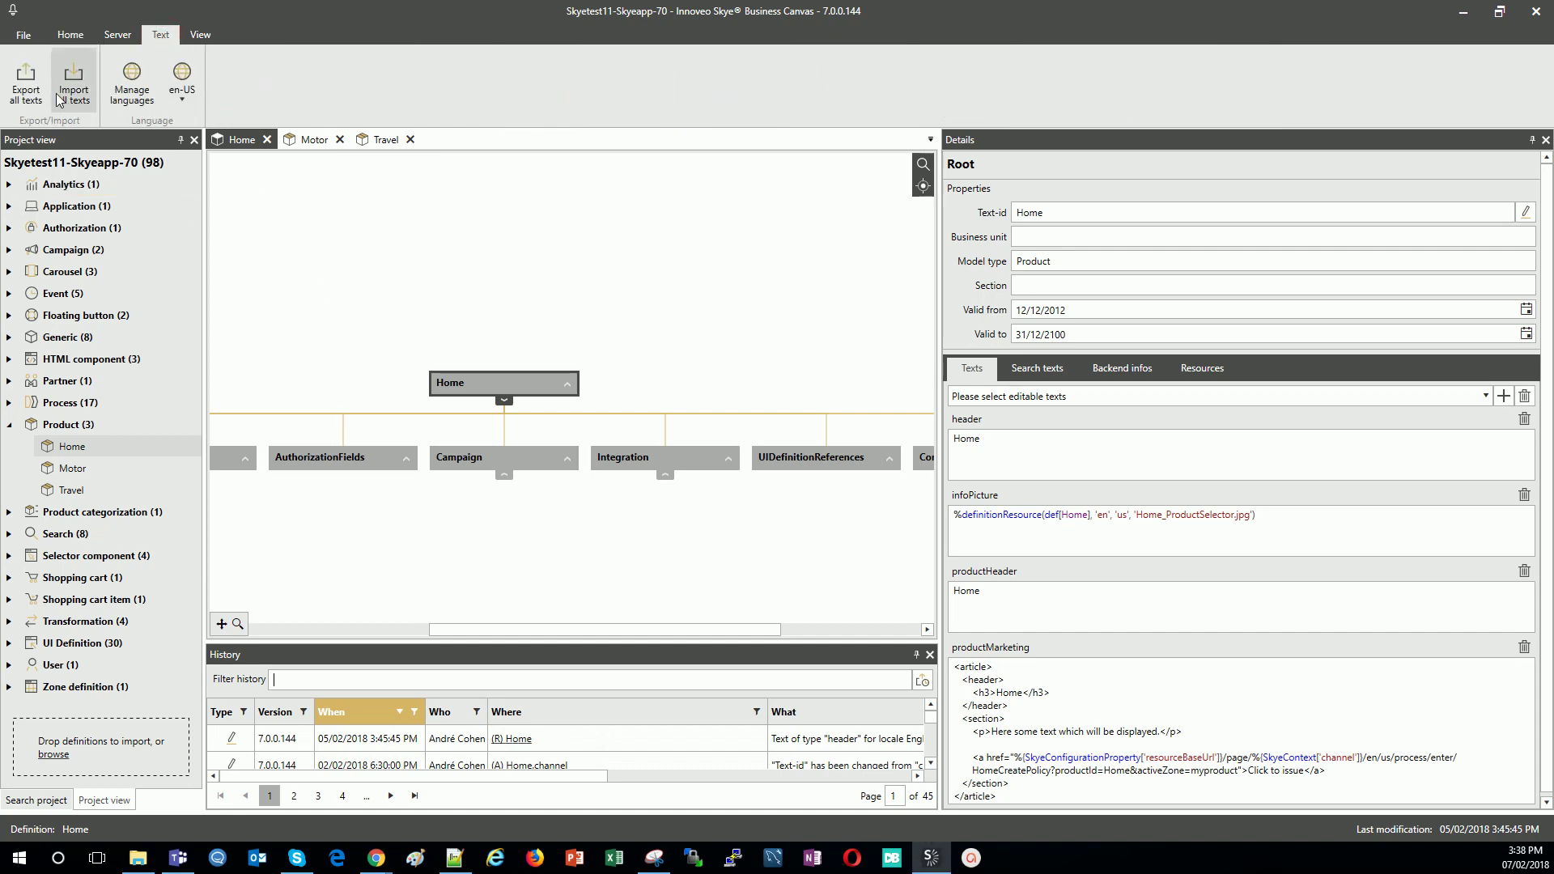
click(25, 81)
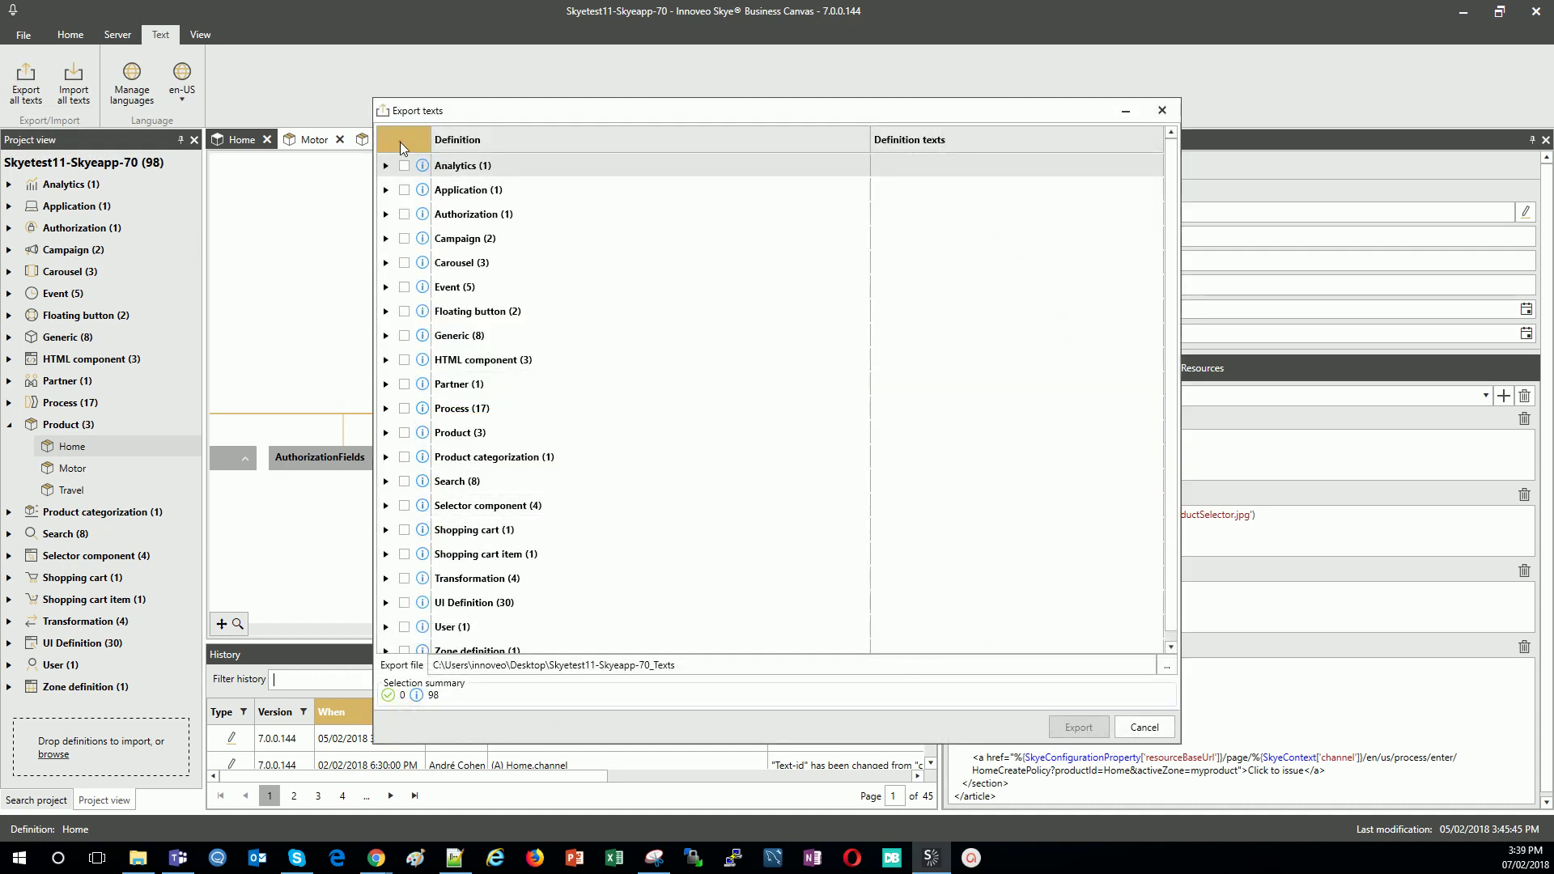
click(403, 141)
click(404, 166)
click(404, 214)
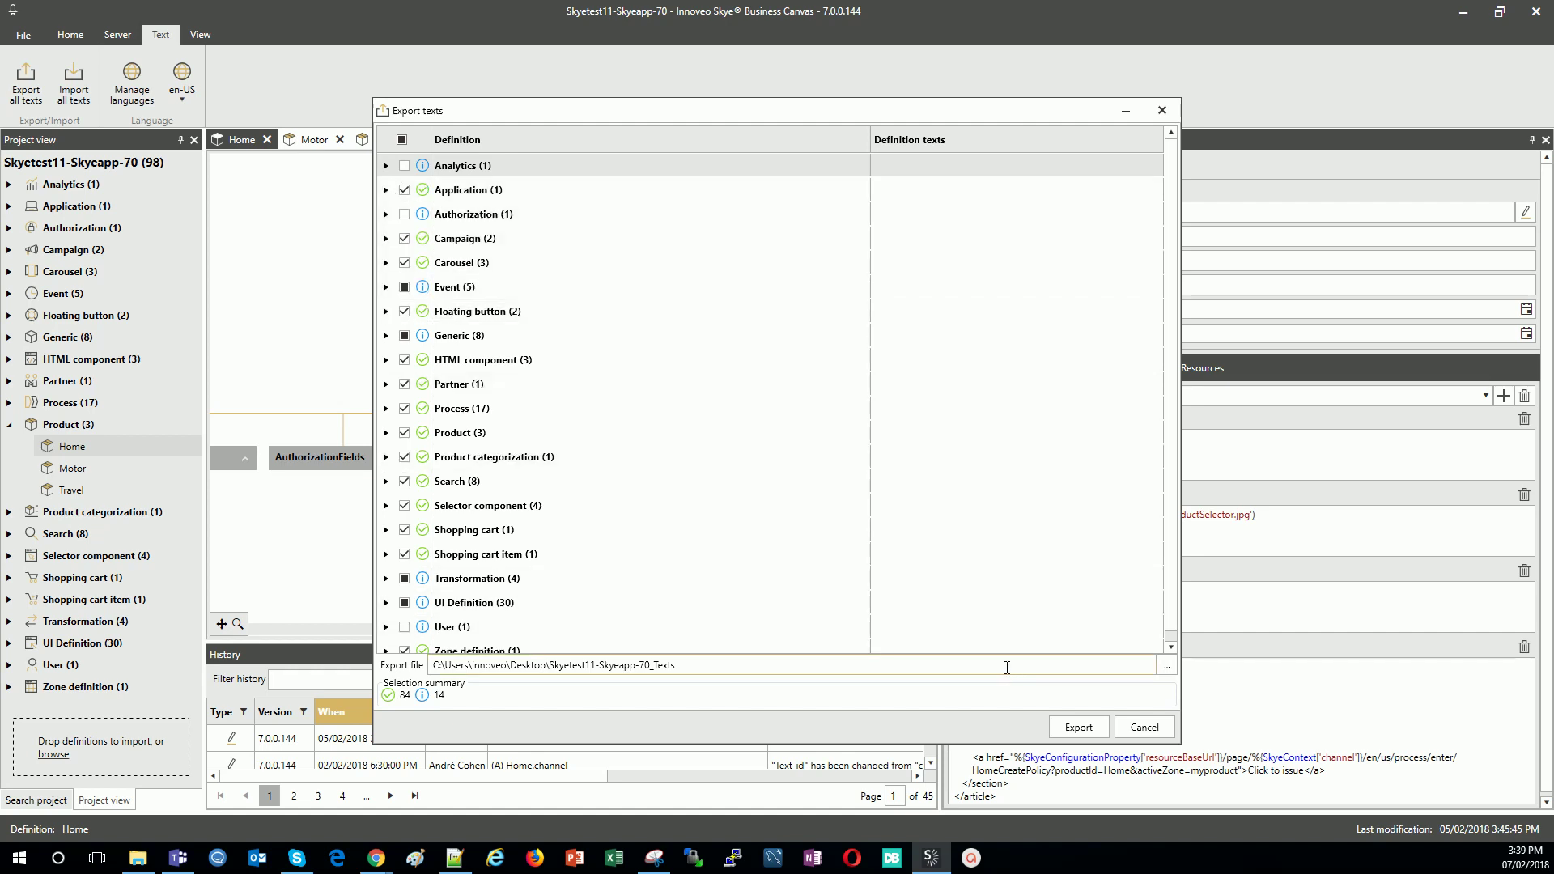
click(1084, 722)
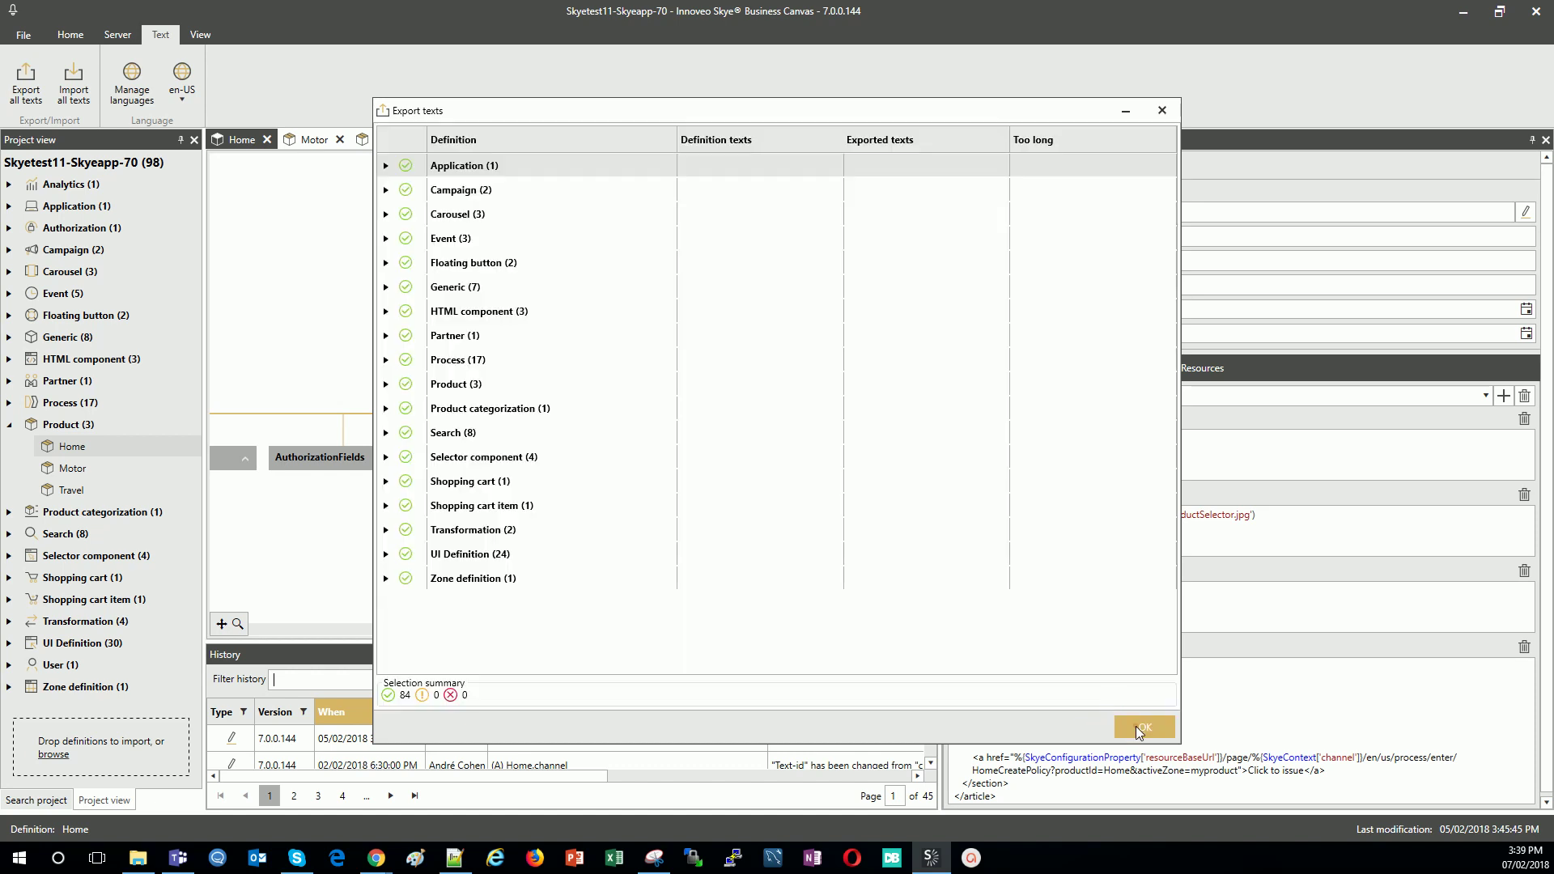
click(1140, 730)
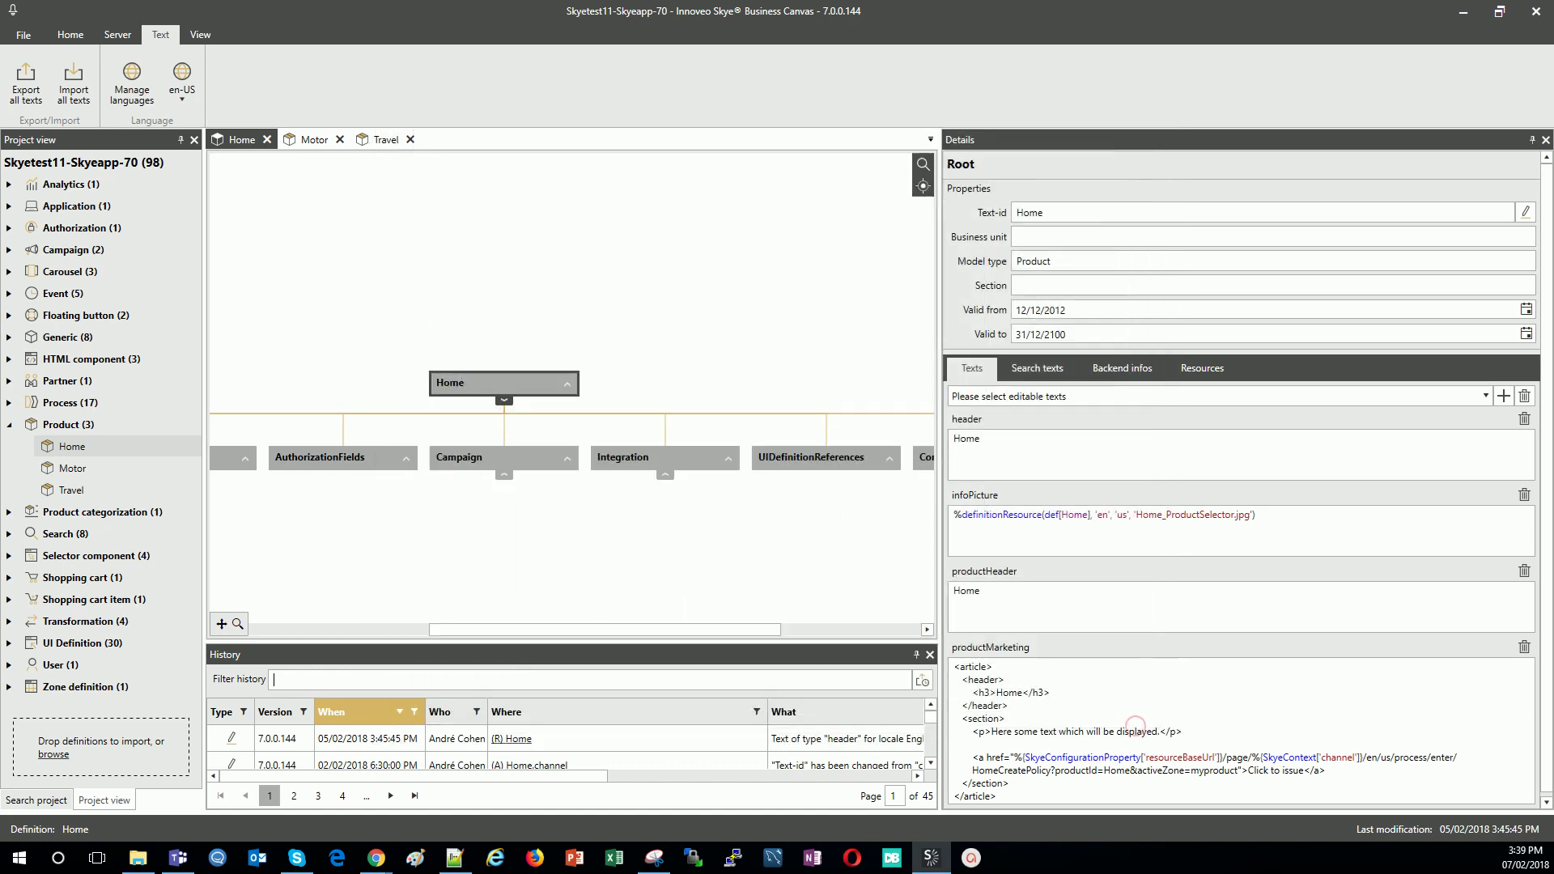
Start a text import with all the Excel files in the Desktop folder Skyetest11-Skyeapp-70_Texts.
click(71, 91)
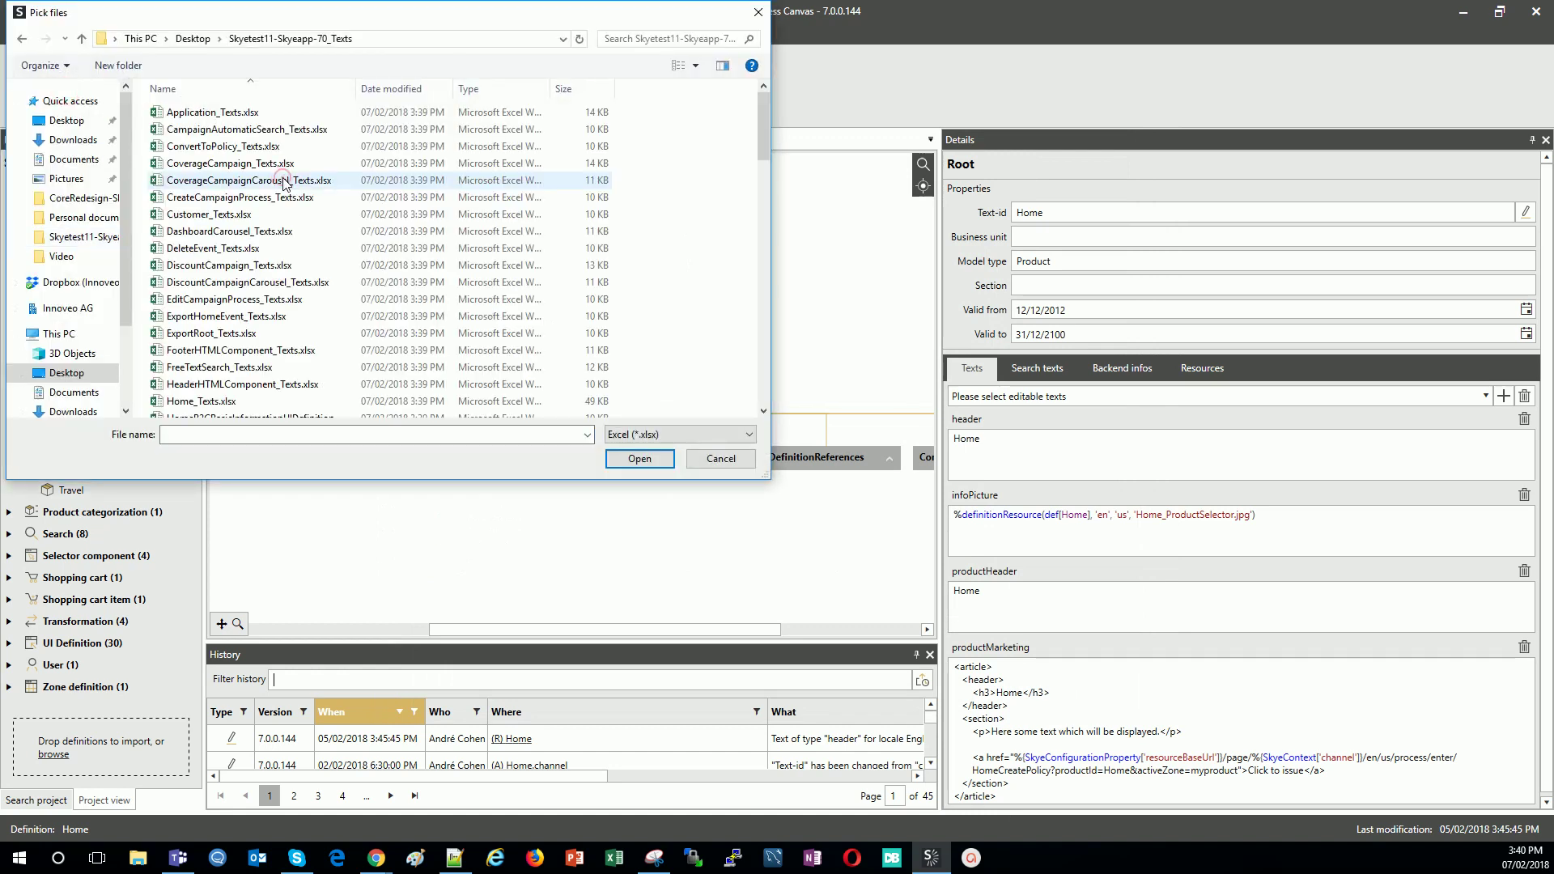
click(254, 113)
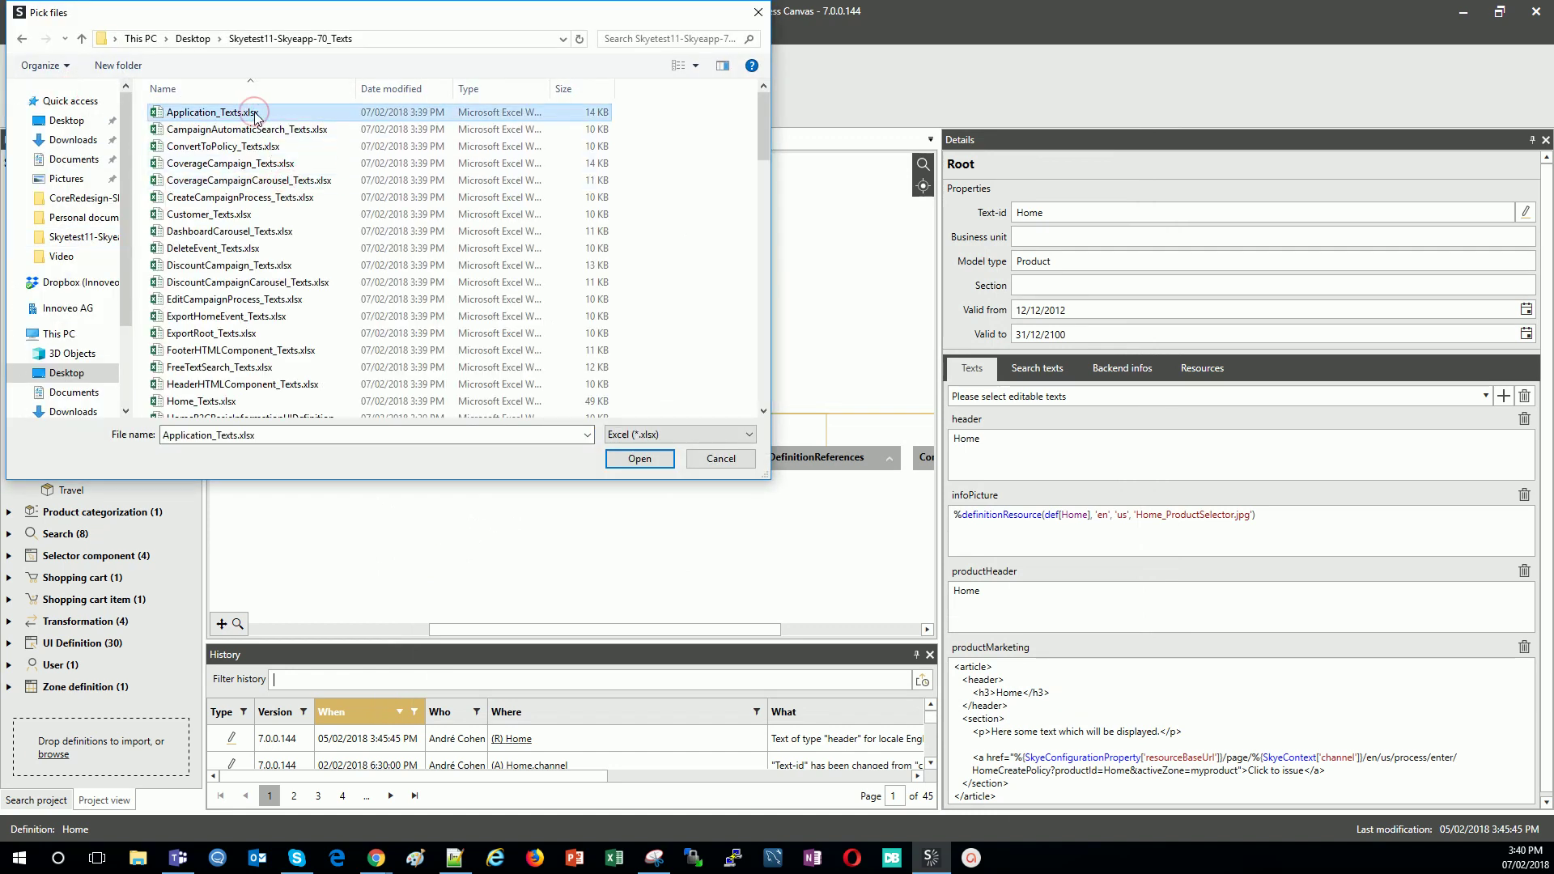
key(ctrl+a)
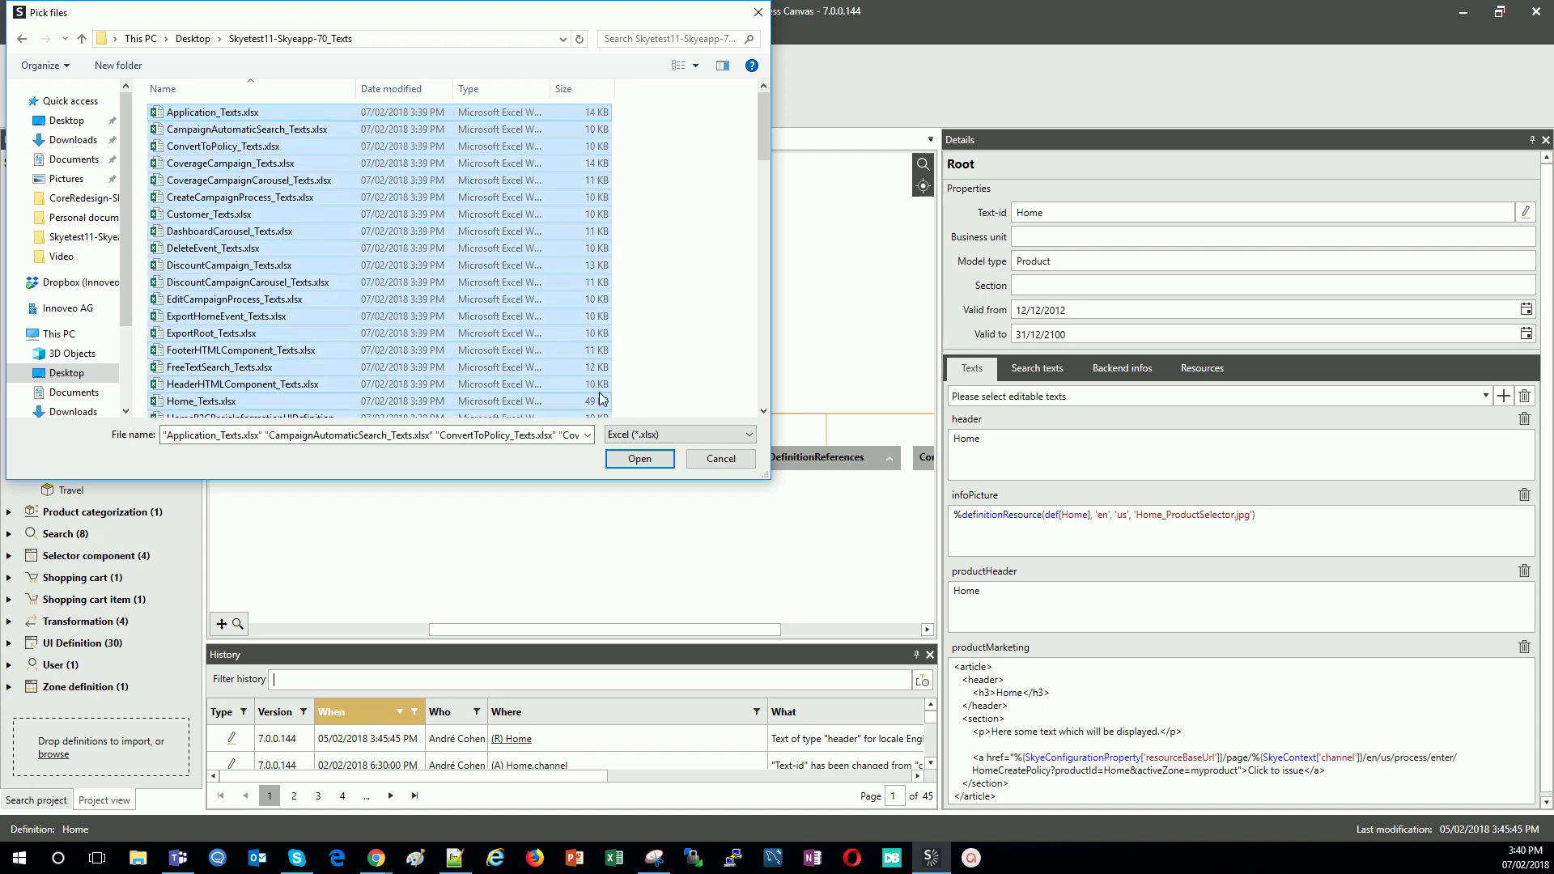
click(643, 458)
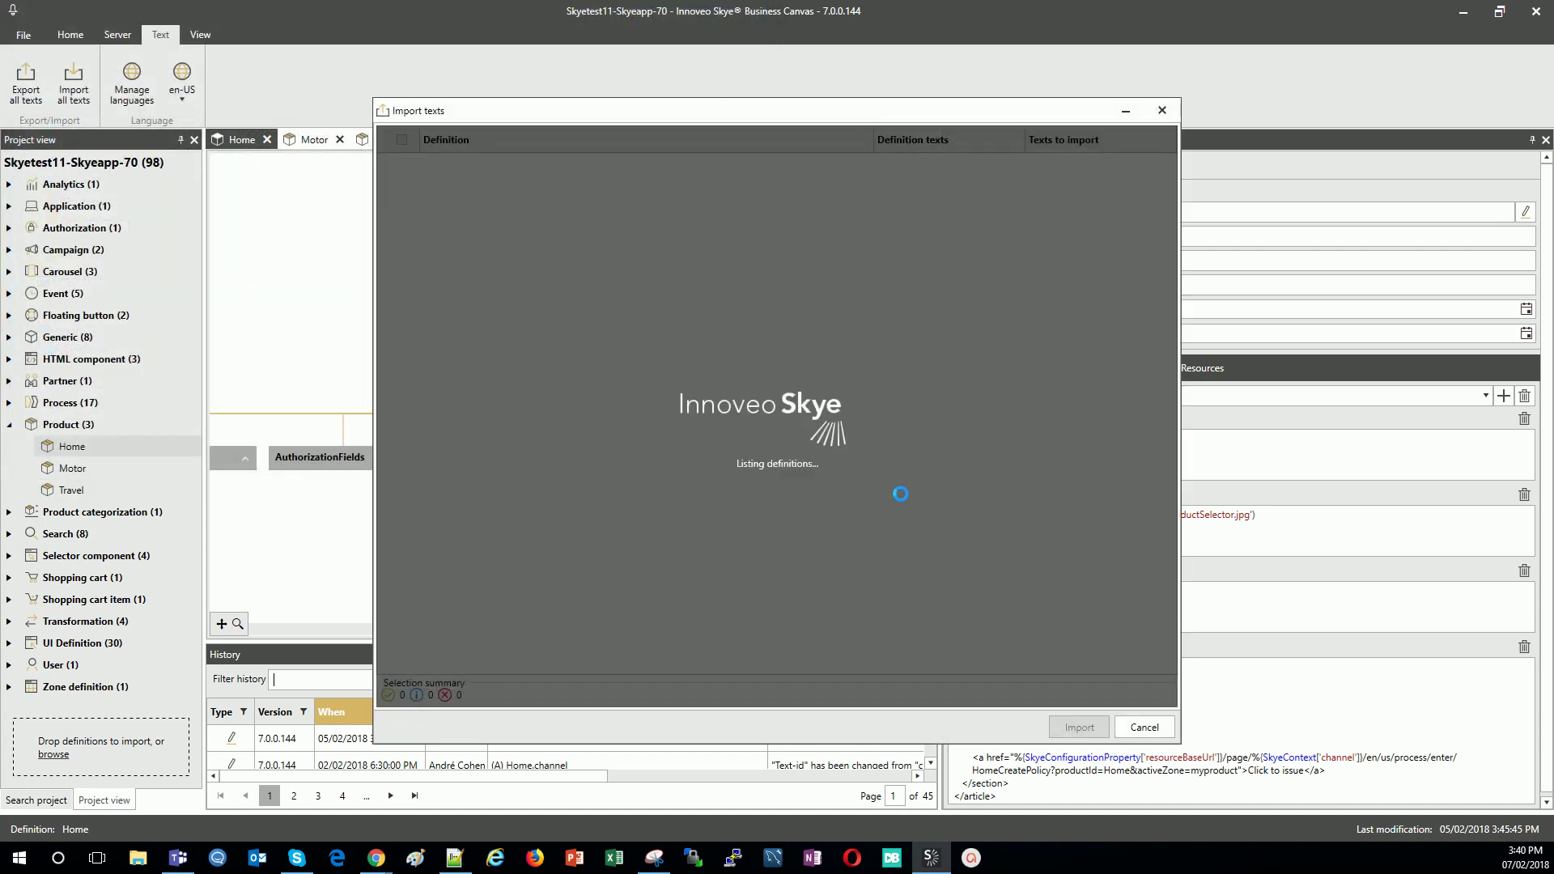